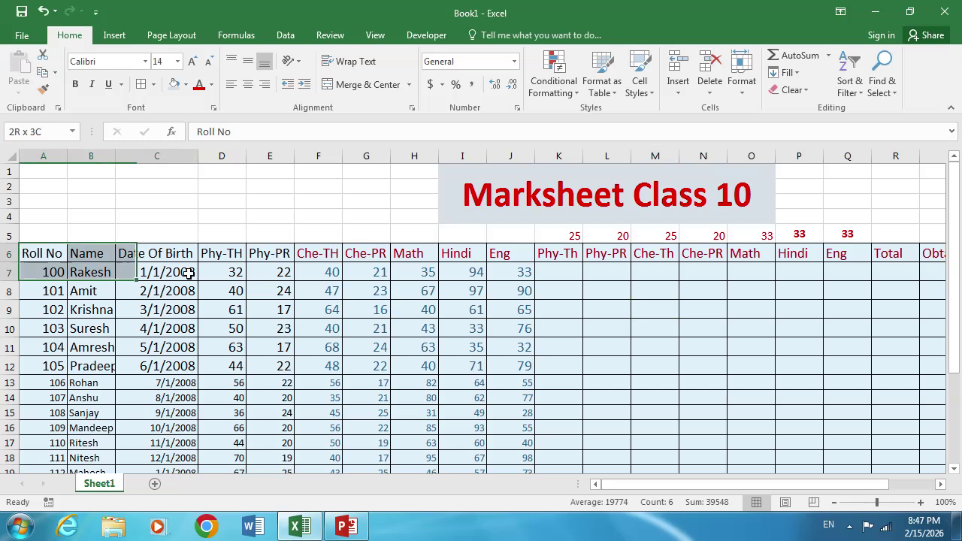
Examine the pass marks in row 5 and compare the physics mark columns with the matching result columns beneath Marksheet Class 10.
{"action": "left_click", "coordinate": [703, 348]}
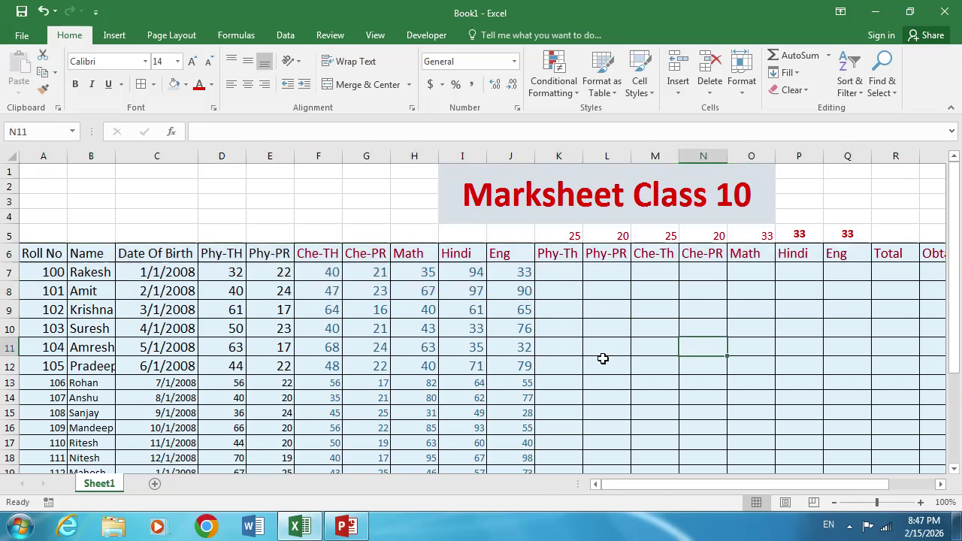
{"action": "left_click", "coordinate": [563, 276]}
{"action": "left_click", "coordinate": [568, 237]}
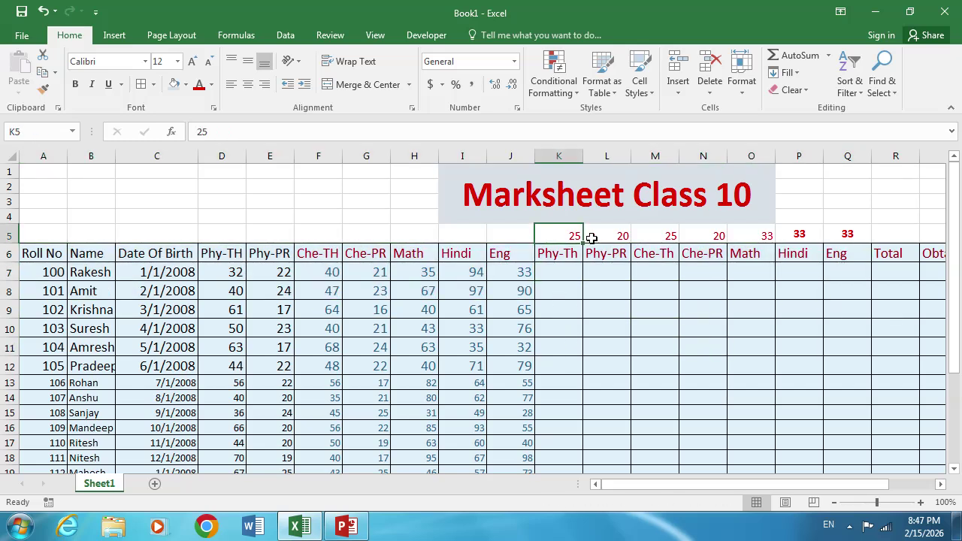
{"action": "left_click", "coordinate": [623, 238]}
{"action": "left_click", "coordinate": [669, 239]}
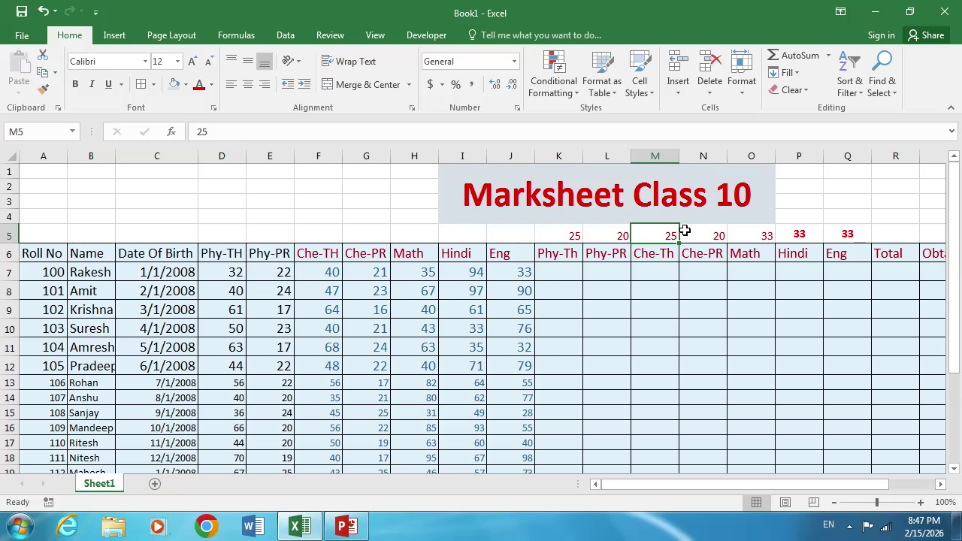
{"action": "left_click", "coordinate": [560, 274]}
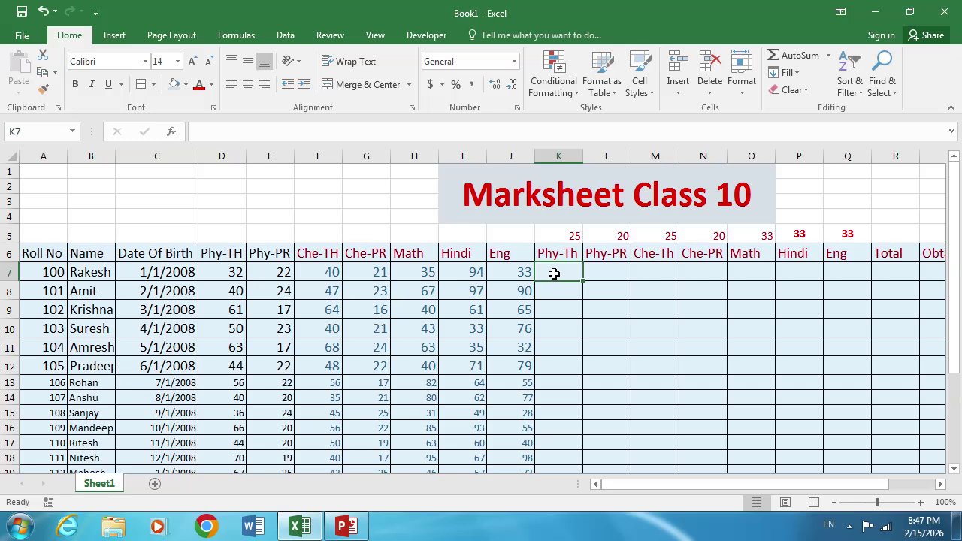
{"action": "left_click", "coordinate": [230, 274]}
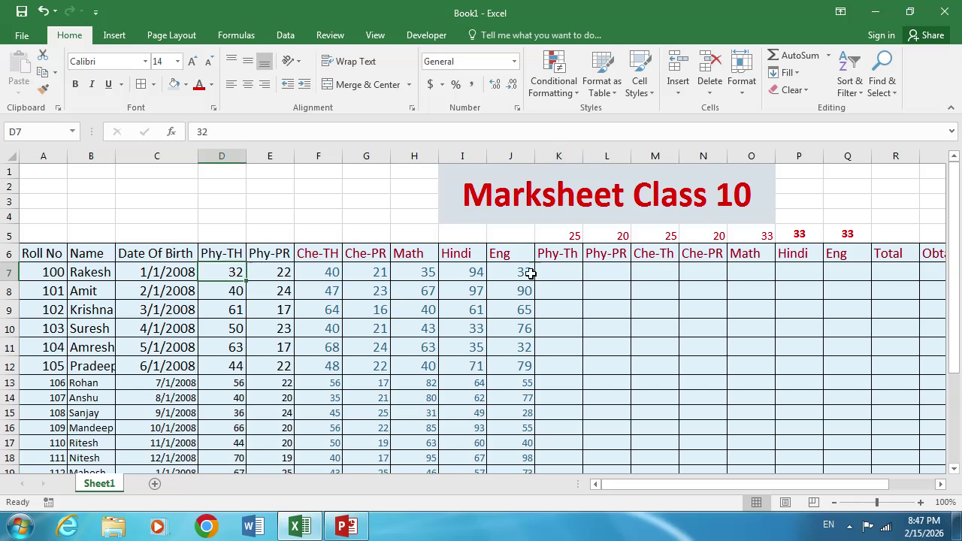
{"action": "left_click", "coordinate": [576, 237]}
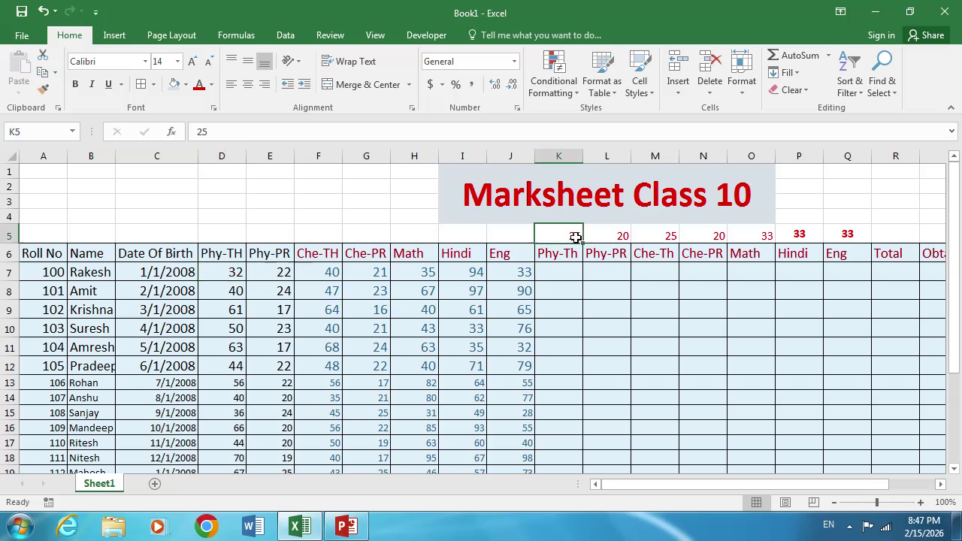
{"action": "left_click", "coordinate": [227, 274]}
{"action": "left_click", "coordinate": [564, 274]}
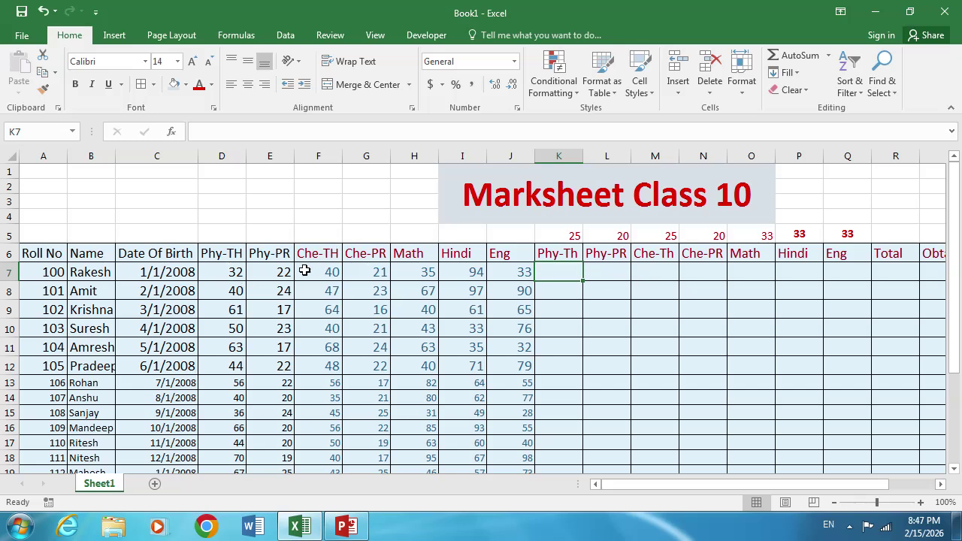
{"action": "left_click", "coordinate": [576, 253]}
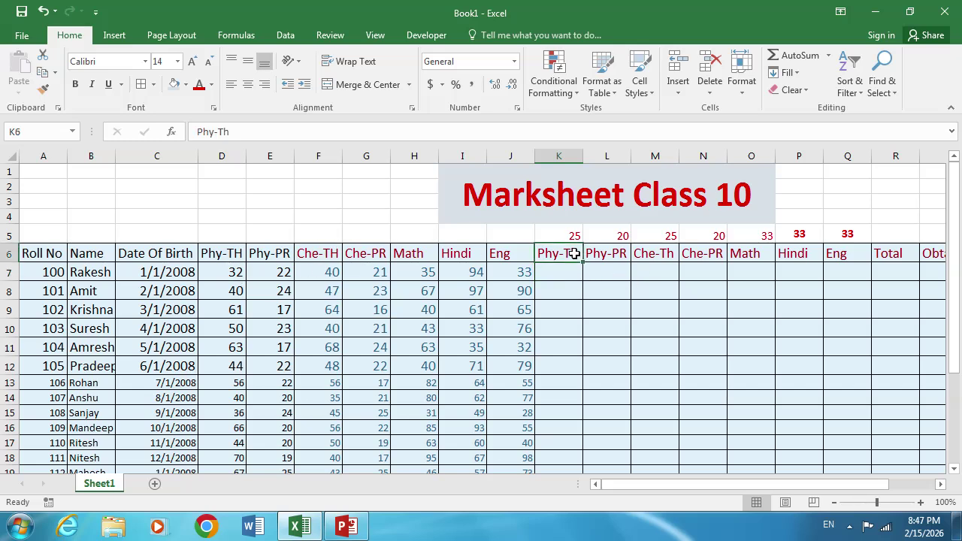
{"action": "left_click", "coordinate": [234, 273]}
{"action": "left_click", "coordinate": [611, 254]}
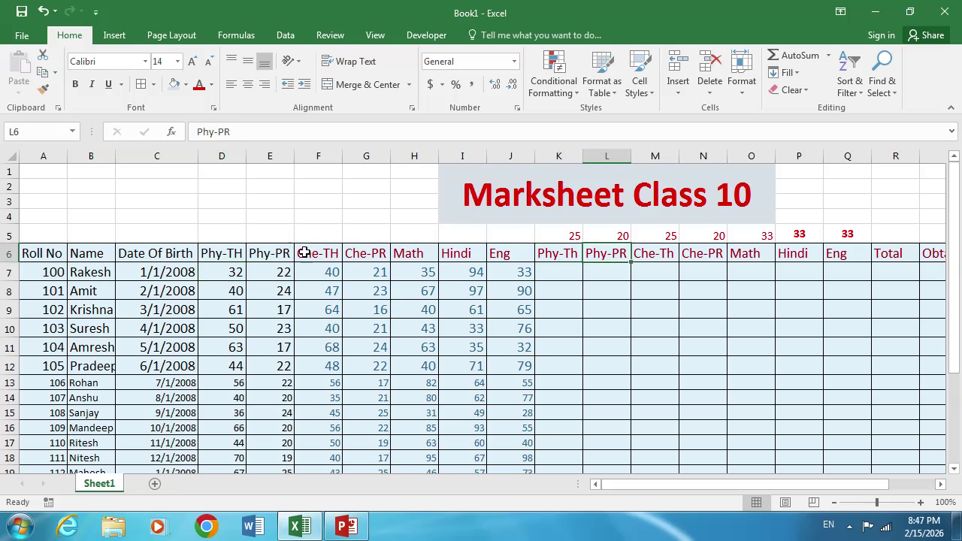
{"action": "left_click", "coordinate": [559, 255]}
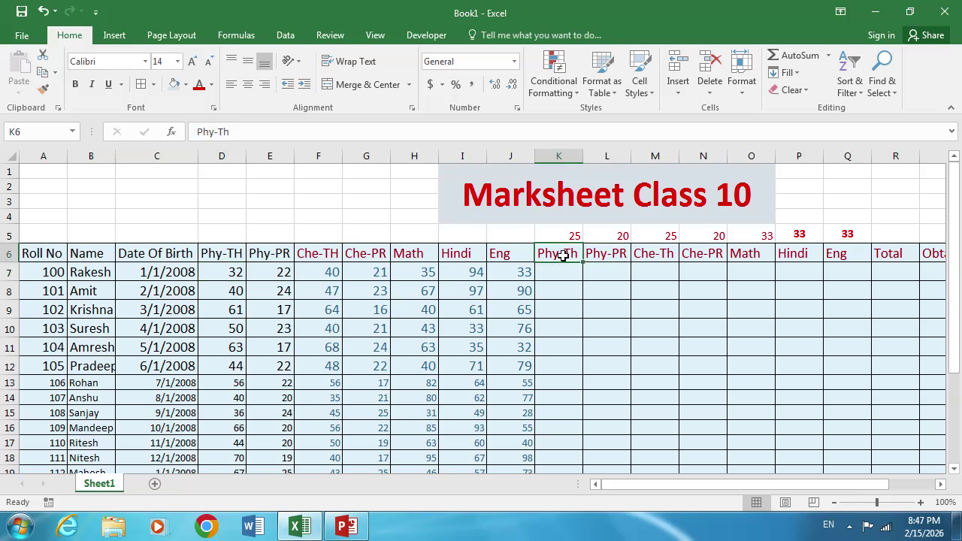
{"action": "left_click", "coordinate": [217, 254]}
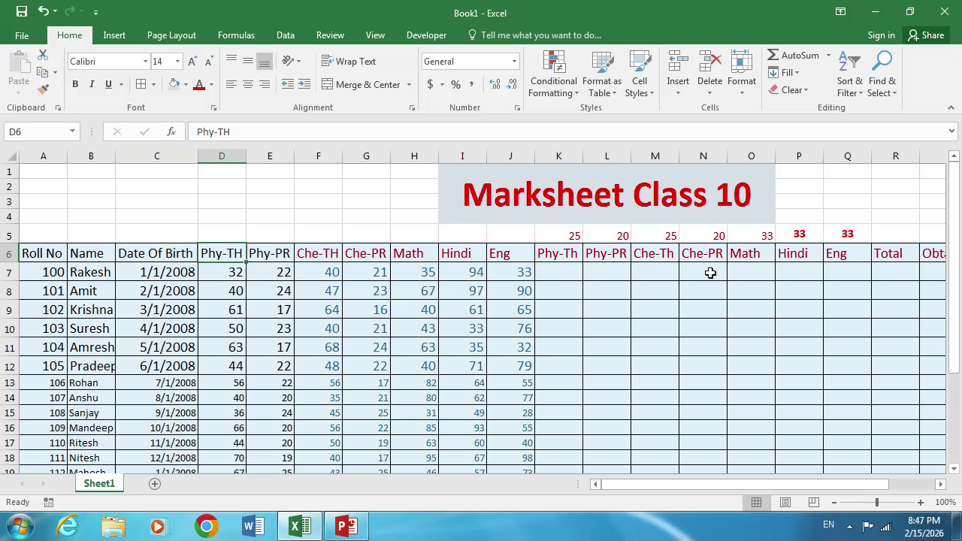
{"action": "left_click", "coordinate": [616, 254]}
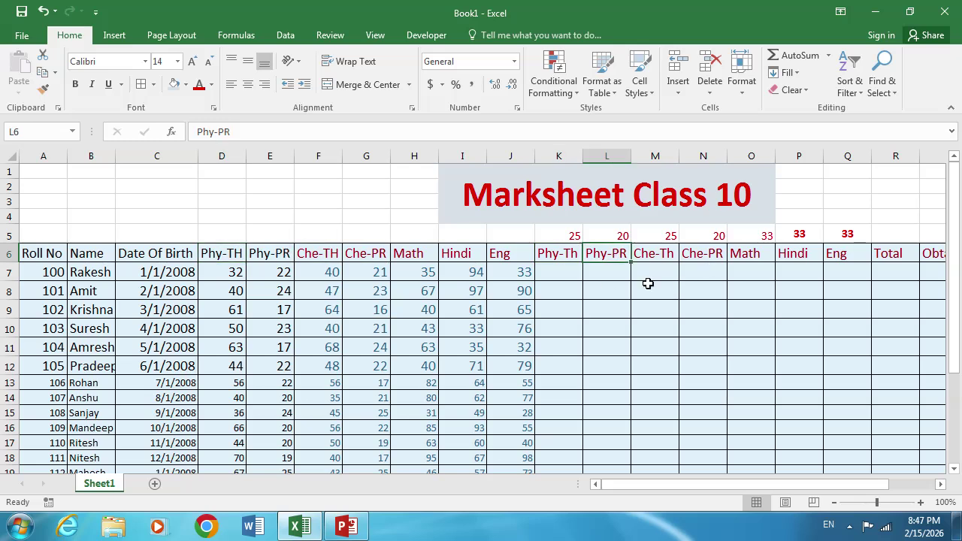
{"action": "left_click_drag", "start_coordinate": [559, 275], "coordinate": [907, 275]}
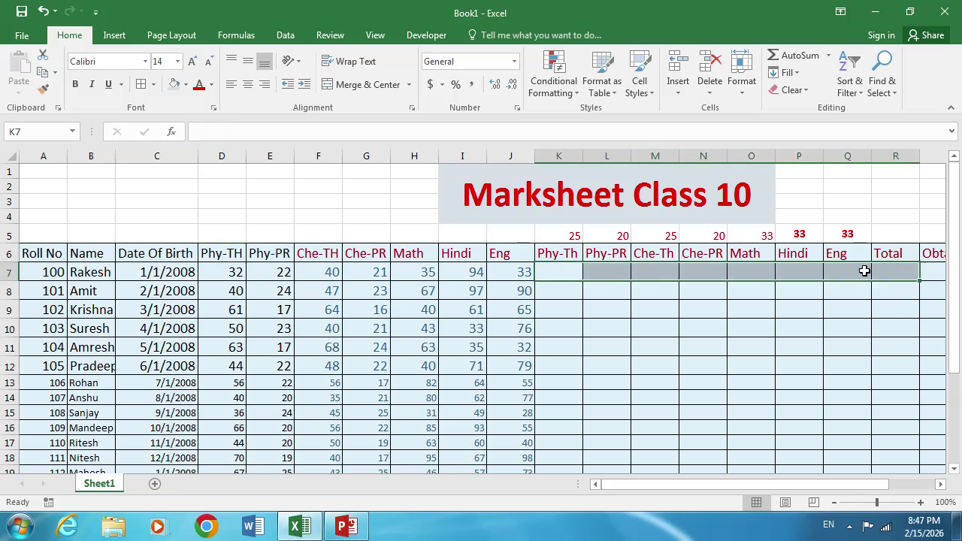
{"action": "left_click", "coordinate": [600, 294]}
Enter the formula =IF(D7>=25,"","Phy-Th") in cell K7 to flag a failed physics theory mark.
{"action": "left_click", "coordinate": [563, 275]}
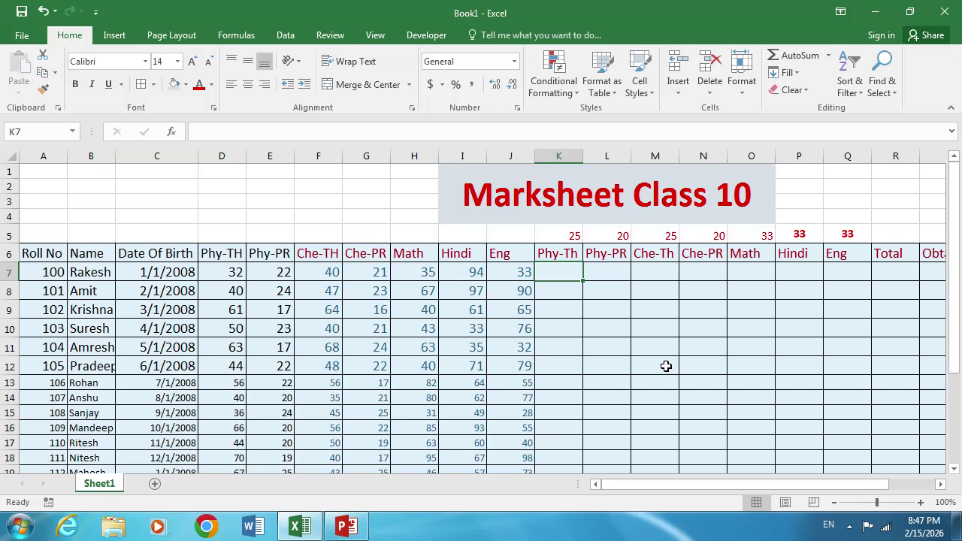
{"action": "type", "text": "=i"}
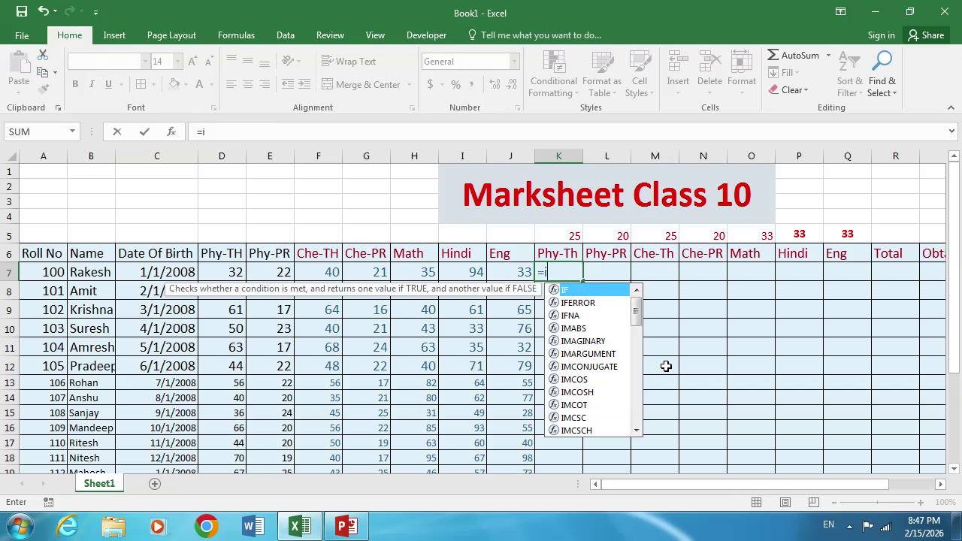
{"action": "type", "text": "f"}
{"action": "key", "text": "Tab"}
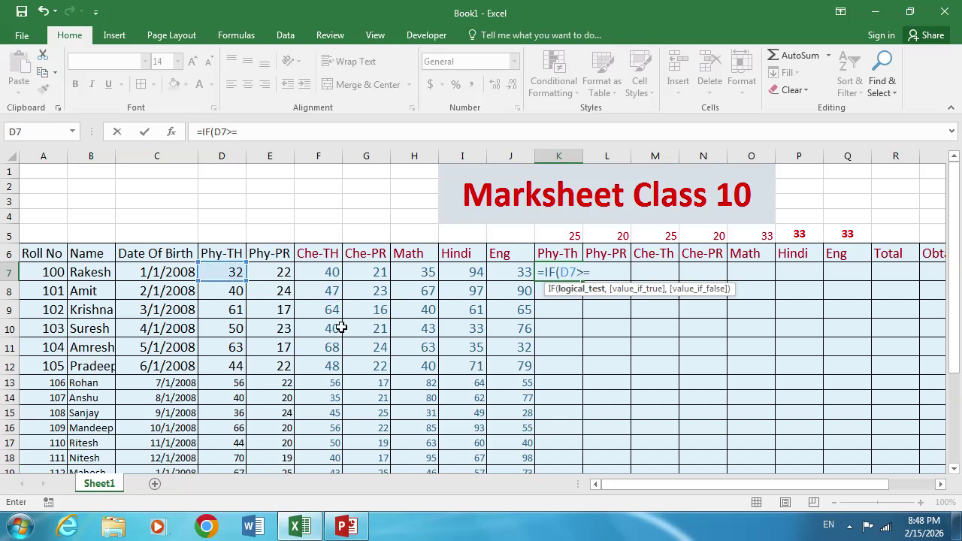
{"action": "type", "text": "25,\"\""}
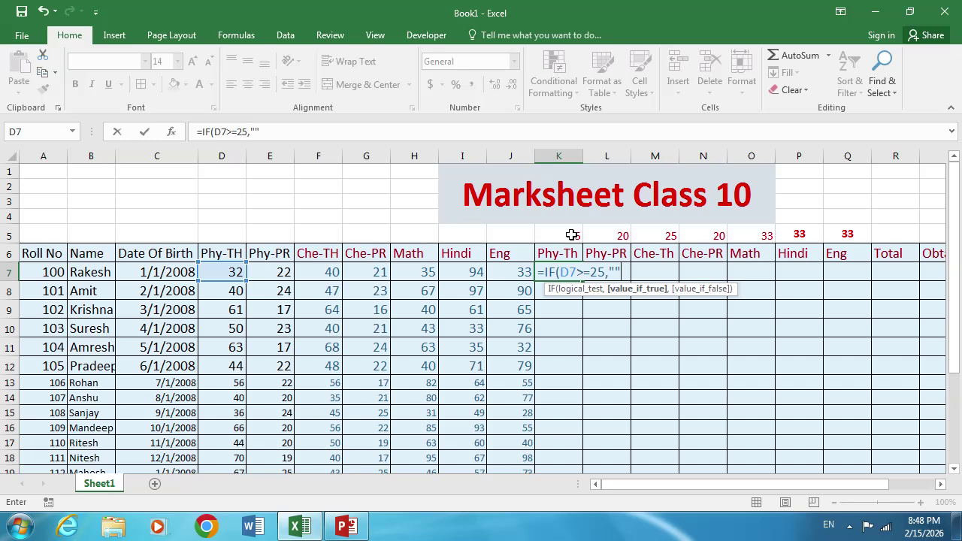
{"action": "type", "text": ","}
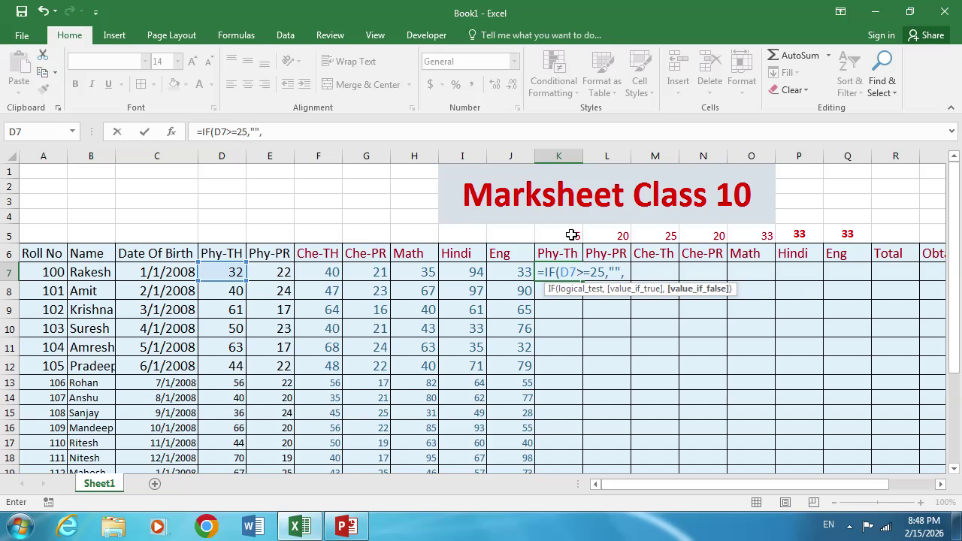
{"action": "type", "text": "\""}
{"action": "type", "text": "Phy-Th\")"}
{"action": "key", "text": "Return"}
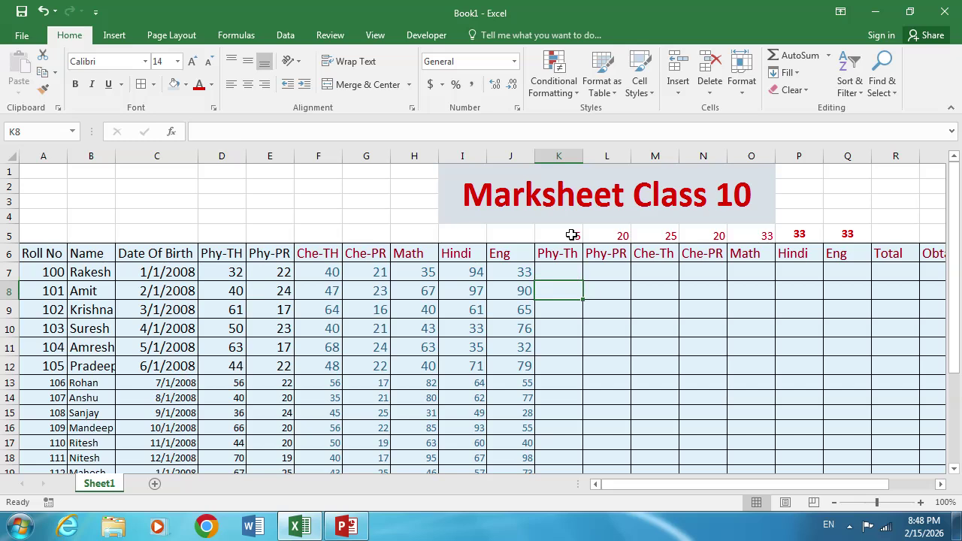
Set the physics theory mark in D7 to 23 to test the formula in K7.
{"action": "left_click", "coordinate": [567, 273]}
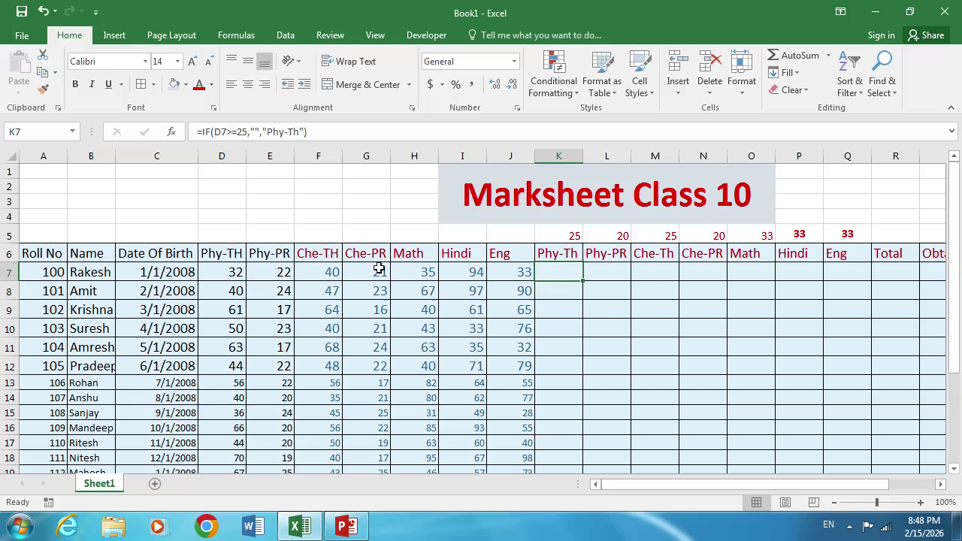
{"action": "left_click", "coordinate": [236, 272]}
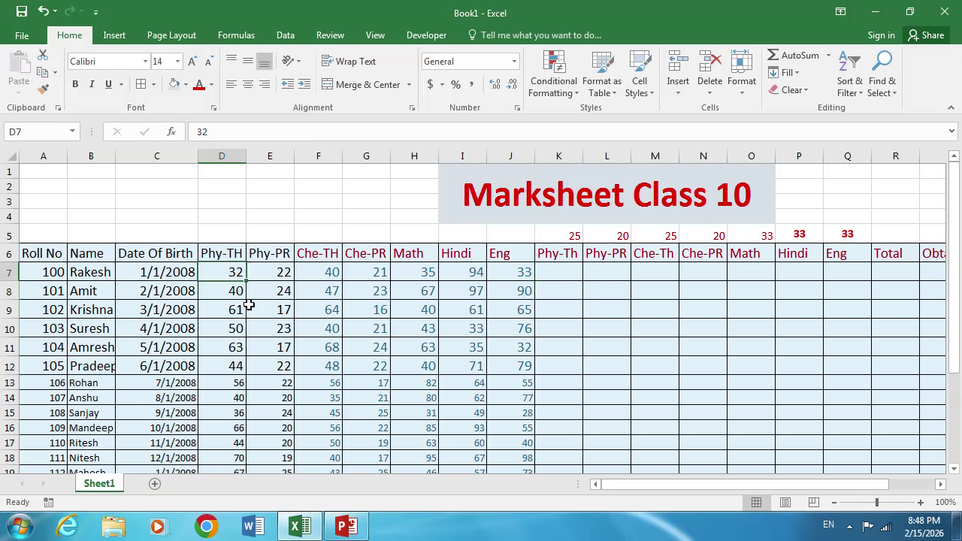
{"action": "type", "text": "2"}
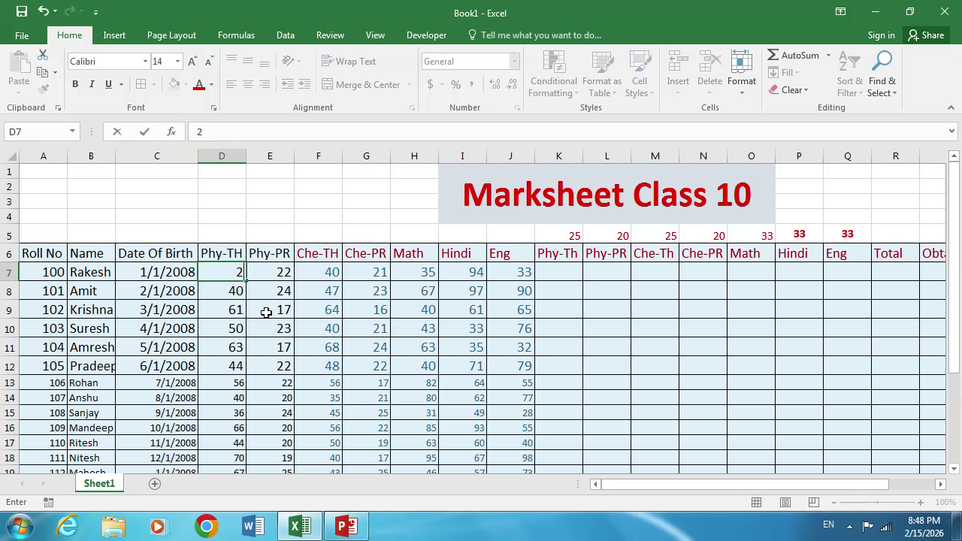
{"action": "type", "text": "3"}
{"action": "left_click", "coordinate": [585, 312]}
{"action": "left_click", "coordinate": [570, 275]}
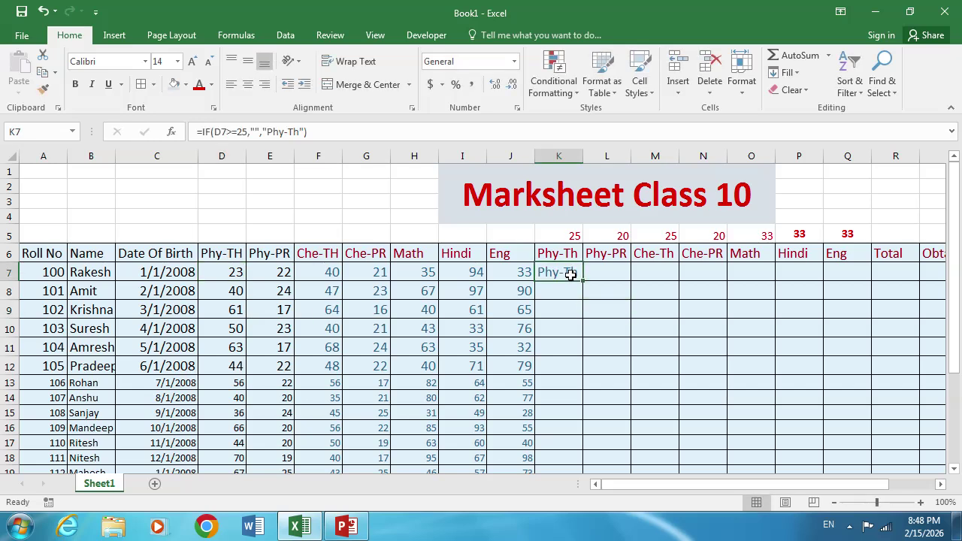
{"action": "left_click", "coordinate": [234, 274]}
{"action": "left_click", "coordinate": [569, 273]}
Set the physics theory mark in D7 back to 32.
{"action": "left_click", "coordinate": [238, 273]}
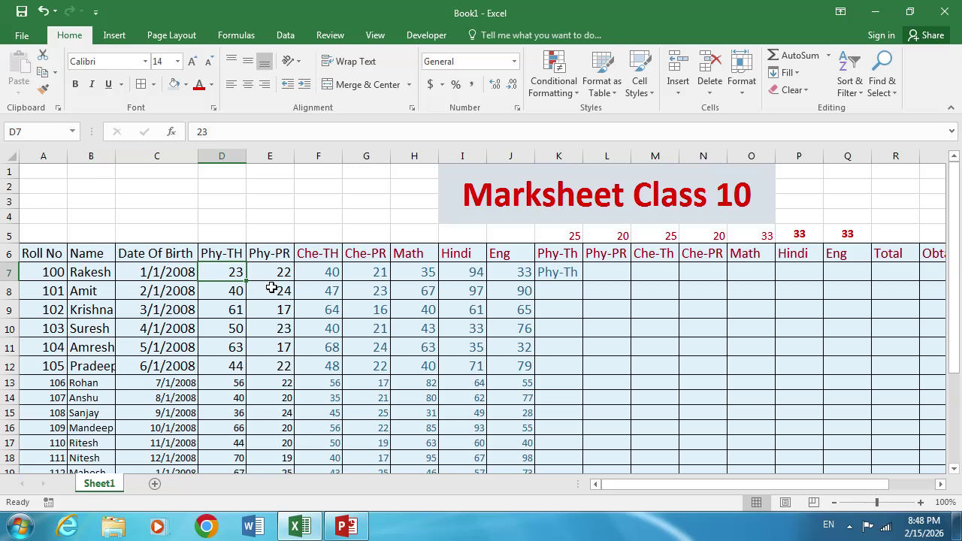
{"action": "type", "text": "32"}
{"action": "key", "text": "Return"}
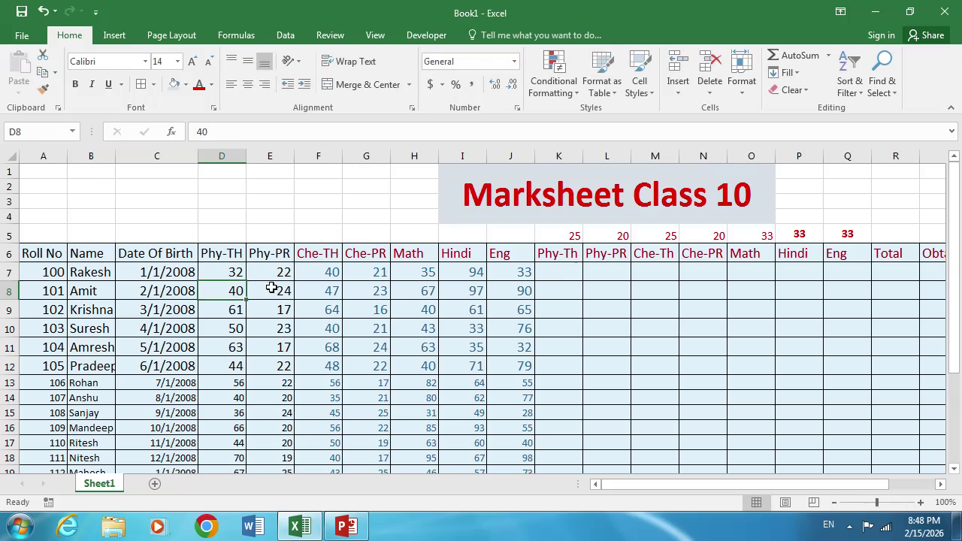
Fill the K7 formula down the second Phy-Th column for all student rows and check the column.
{"action": "left_click", "coordinate": [548, 274]}
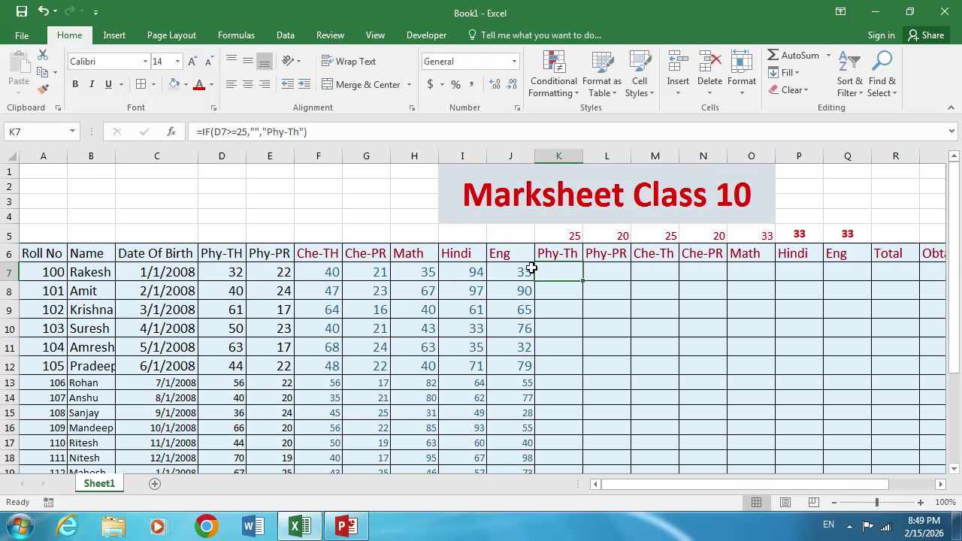
{"action": "double_click", "coordinate": [583, 280]}
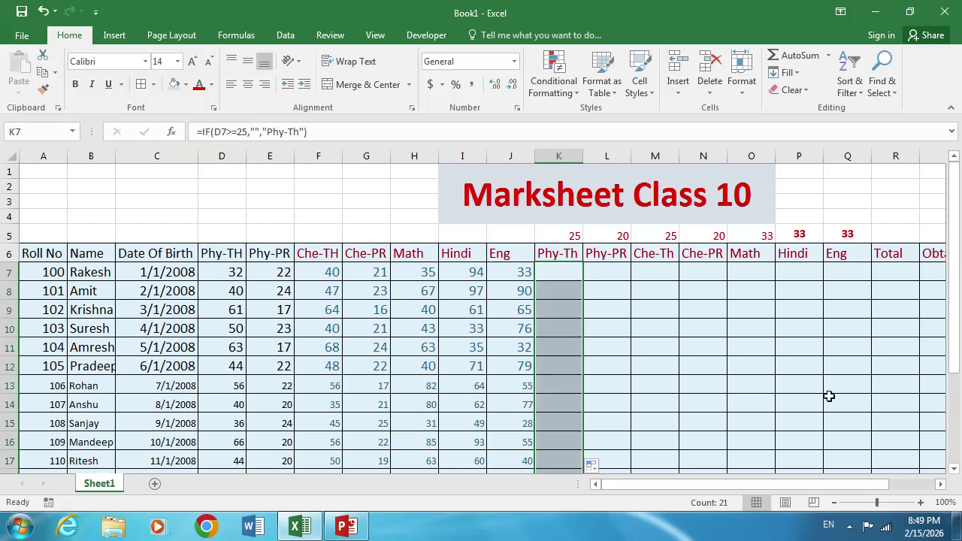
{"action": "left_click_drag", "start_coordinate": [957, 361], "coordinate": [953, 286]}
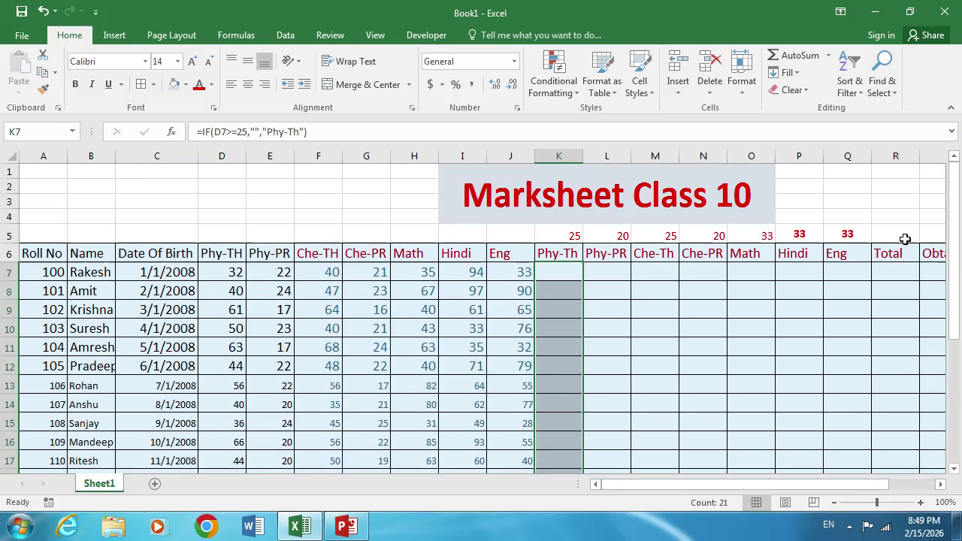
Enter the formula =IF(E7>=20,"","Phy-Pr") in cell L7 and fill it down the second Phy-PR column for all student rows.
{"action": "left_click", "coordinate": [612, 277]}
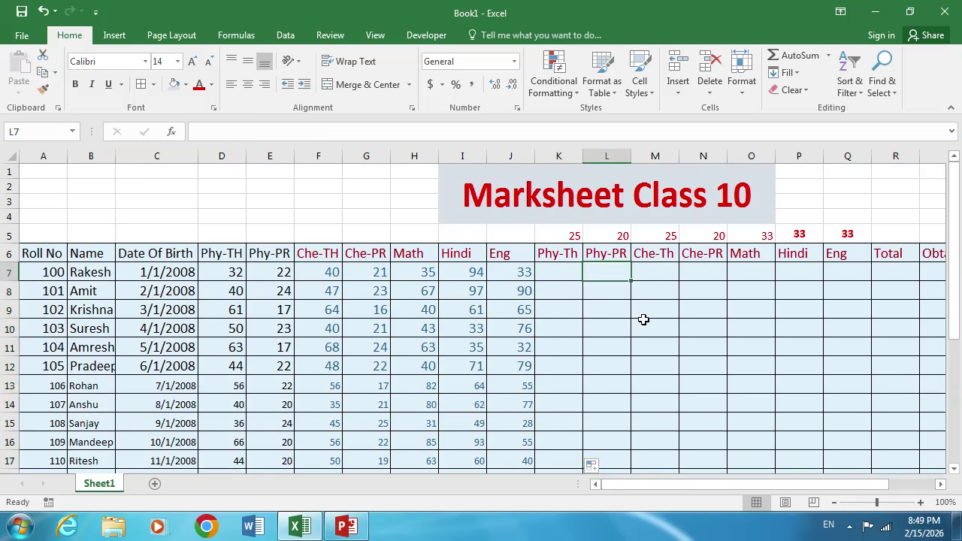
{"action": "type", "text": "=IF("}
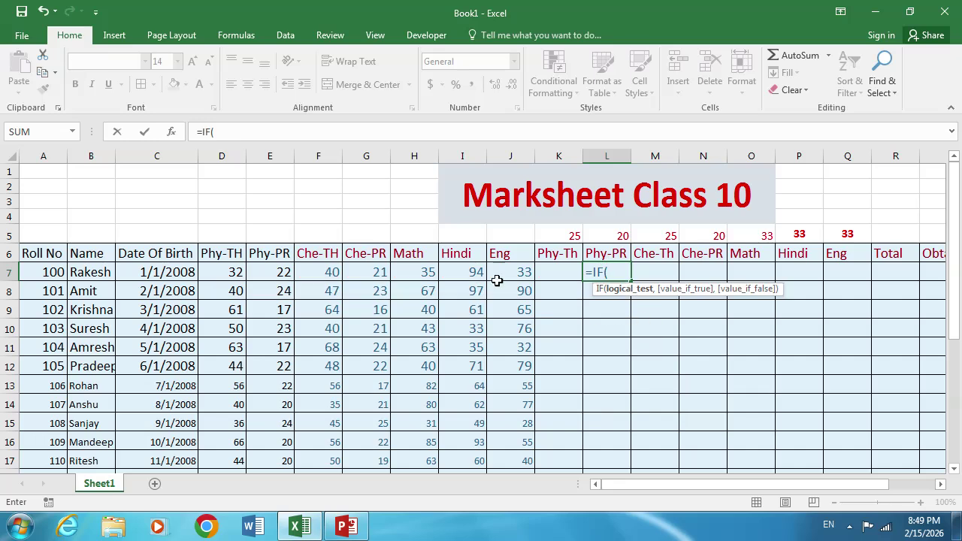
{"action": "left_click", "coordinate": [283, 273]}
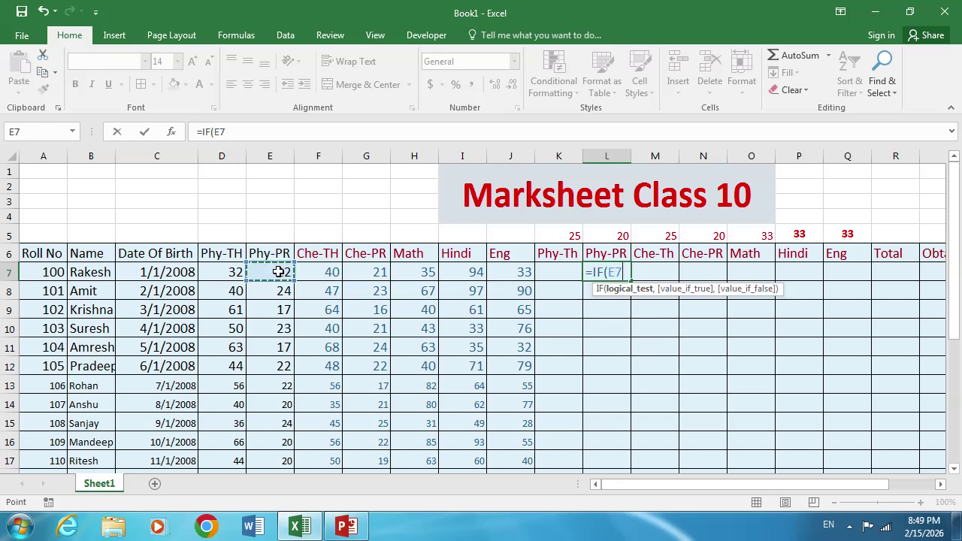
{"action": "type", "text": ">="}
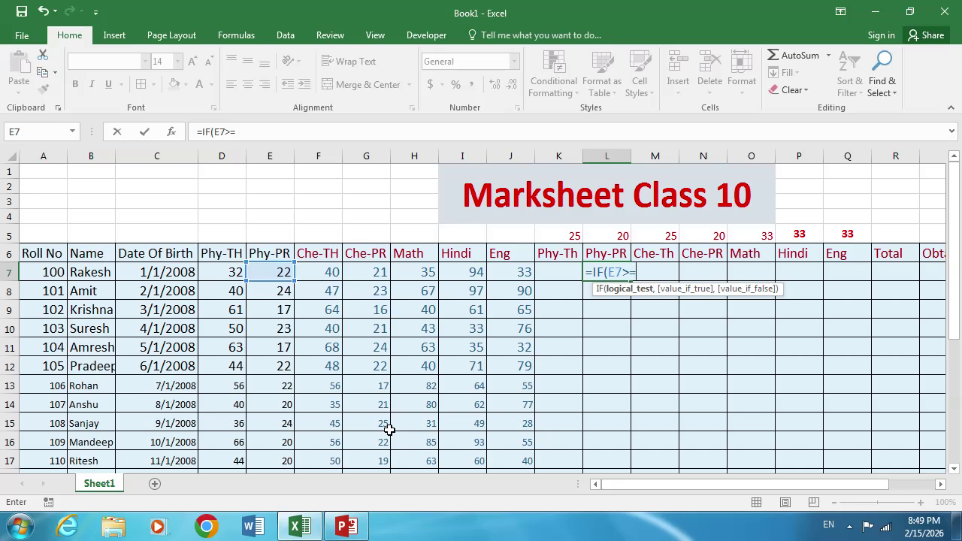
{"action": "type", "text": "20,\""}
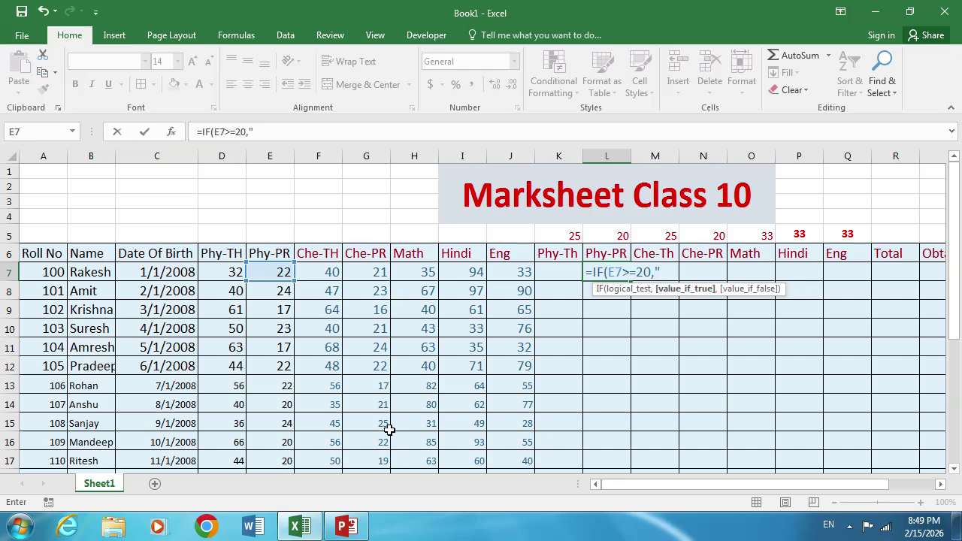
{"action": "type", "text": "\","}
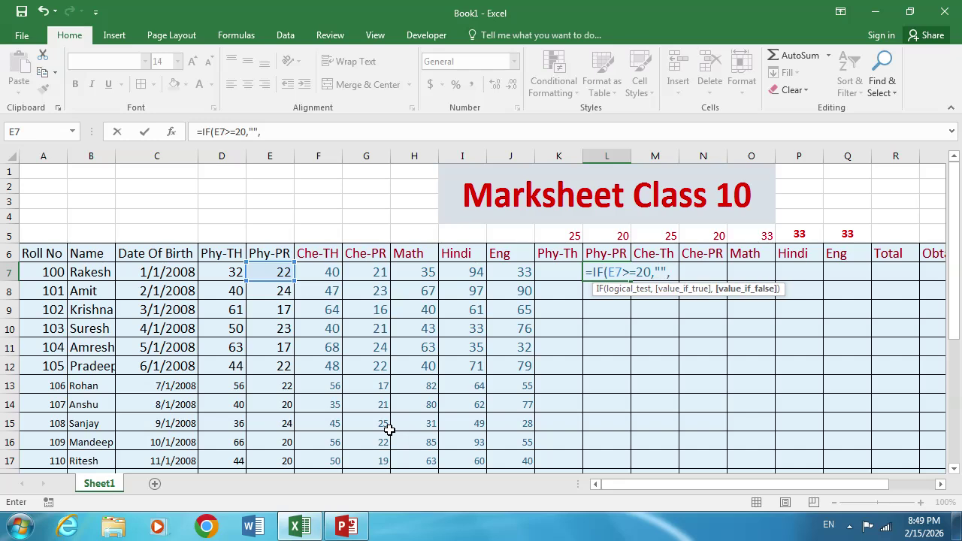
{"action": "type", "text": "\"Phy-Pr\")"}
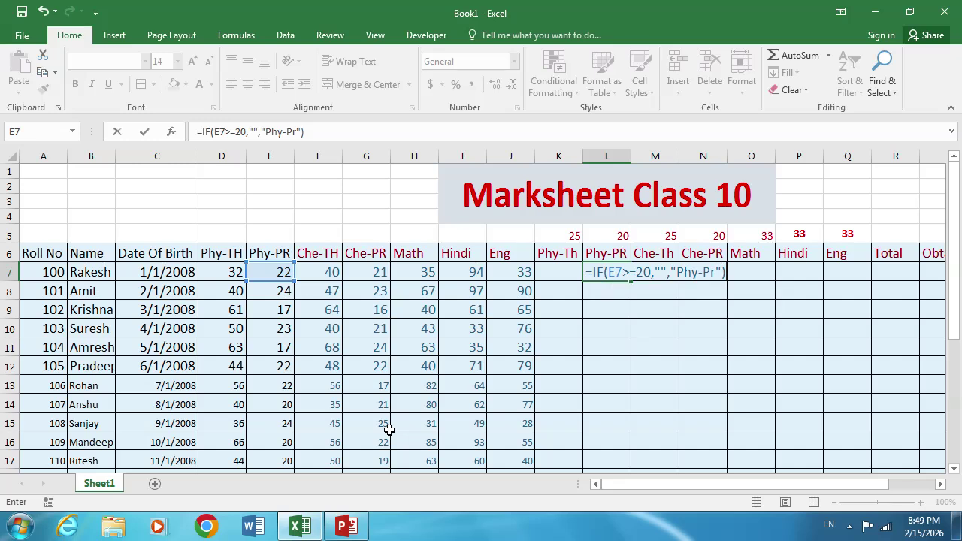
{"action": "key", "text": "Return"}
{"action": "left_click", "coordinate": [624, 275]}
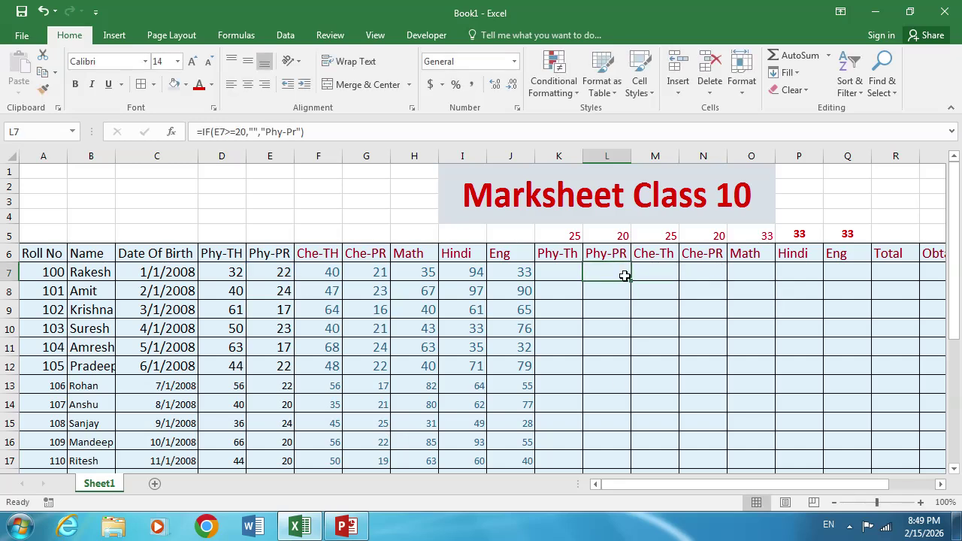
{"action": "double_click", "coordinate": [631, 281]}
Enter the formula =IF(F7>=25,"","Che-Th") in cell M7 and fill it down the second Che-Th column for all student rows.
{"action": "left_click", "coordinate": [648, 279]}
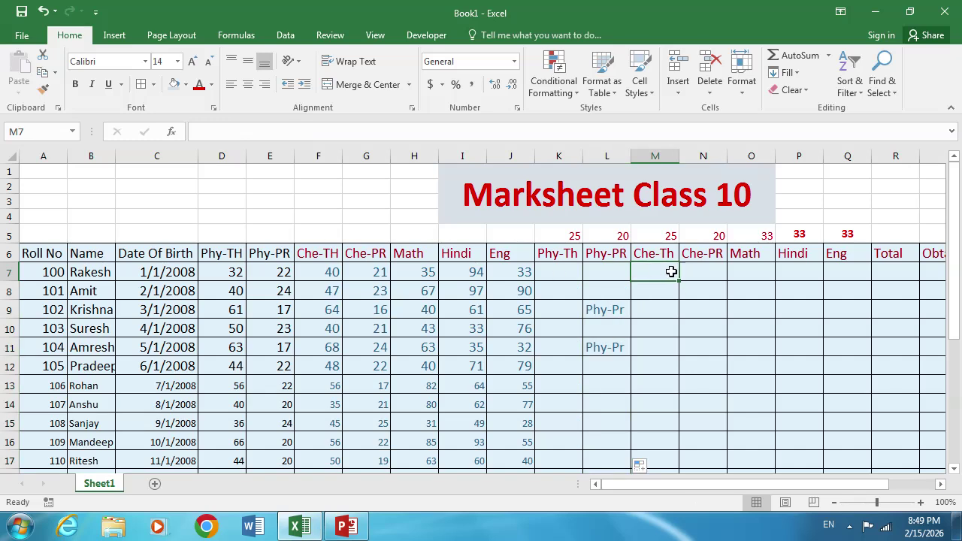
{"action": "mouse_move", "coordinate": [671, 272]}
{"action": "left_mouse_down"}
{"action": "mouse_move", "coordinate": [848, 268]}
{"action": "mouse_move", "coordinate": [669, 272]}
{"action": "left_mouse_up"}
{"action": "type", "text": "=if"}
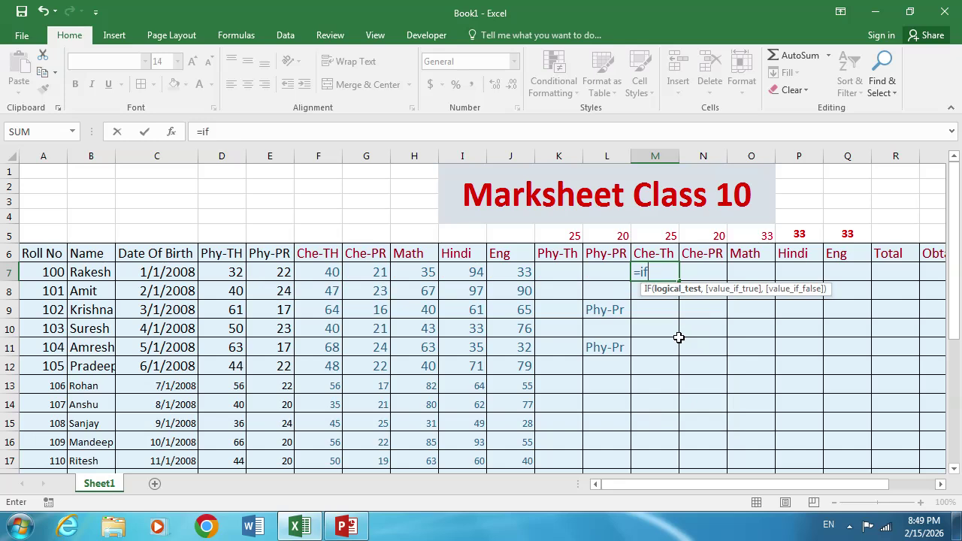
{"action": "key", "text": "Tab"}
{"action": "left_click", "coordinate": [329, 274]}
{"action": "type", "text": ">"}
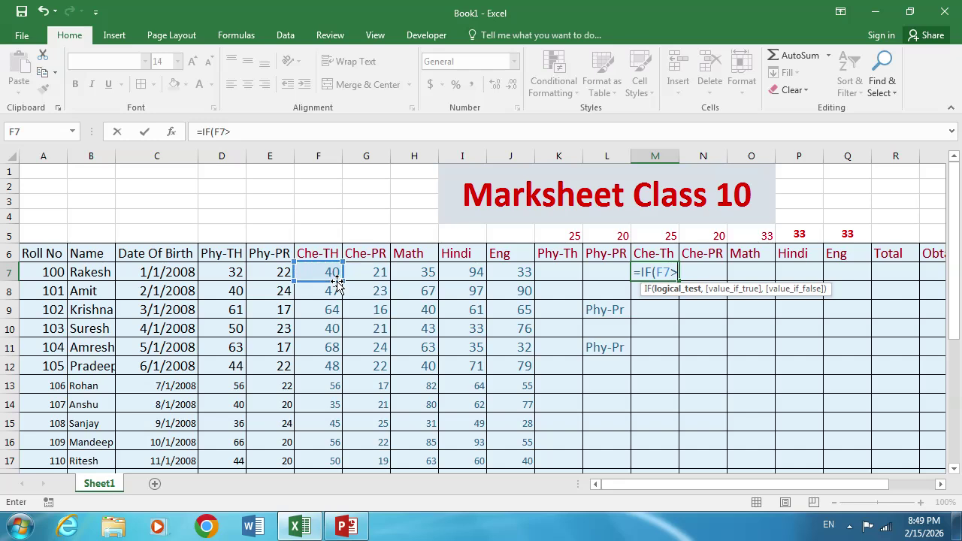
{"action": "type", "text": "=25,"}
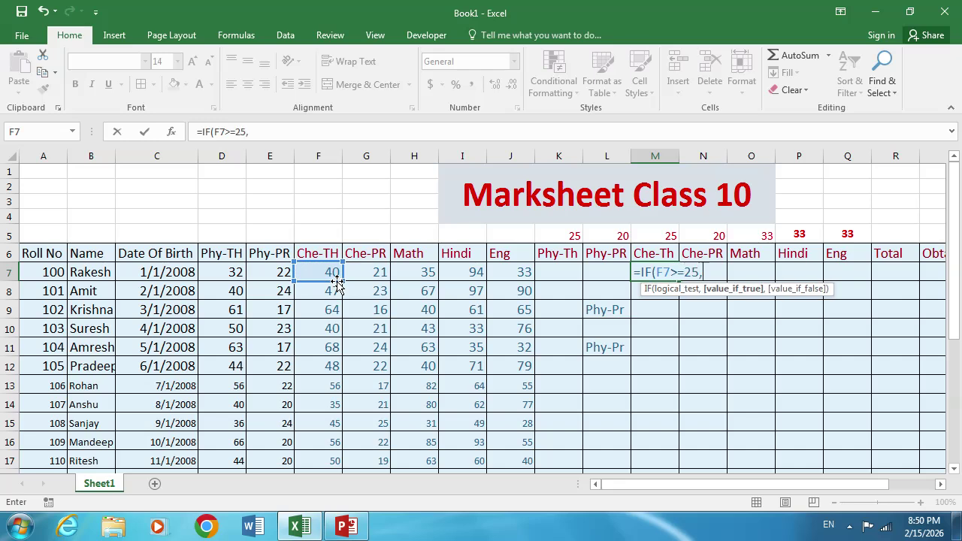
{"action": "type", "text": "\"\",\""}
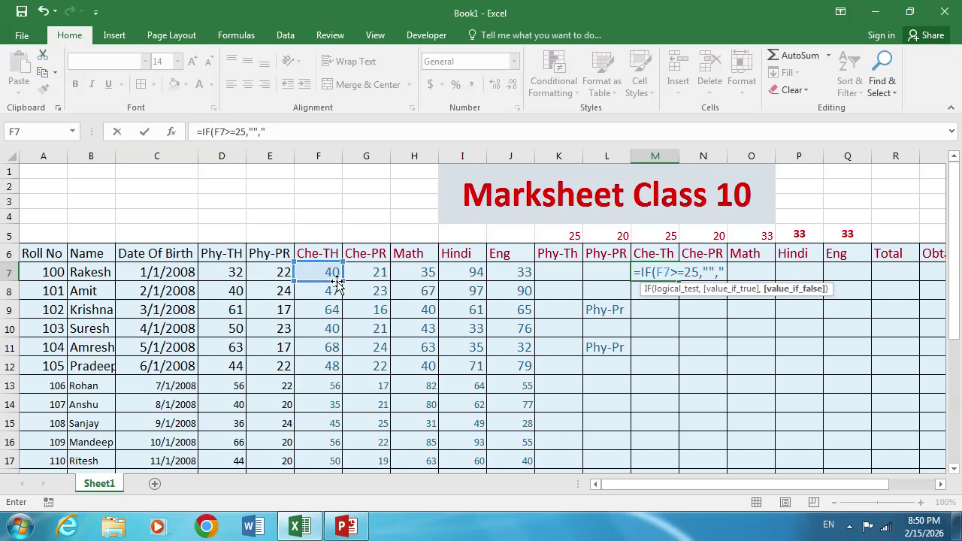
{"action": "type", "text": "Che-Th\")"}
{"action": "key", "text": "Return"}
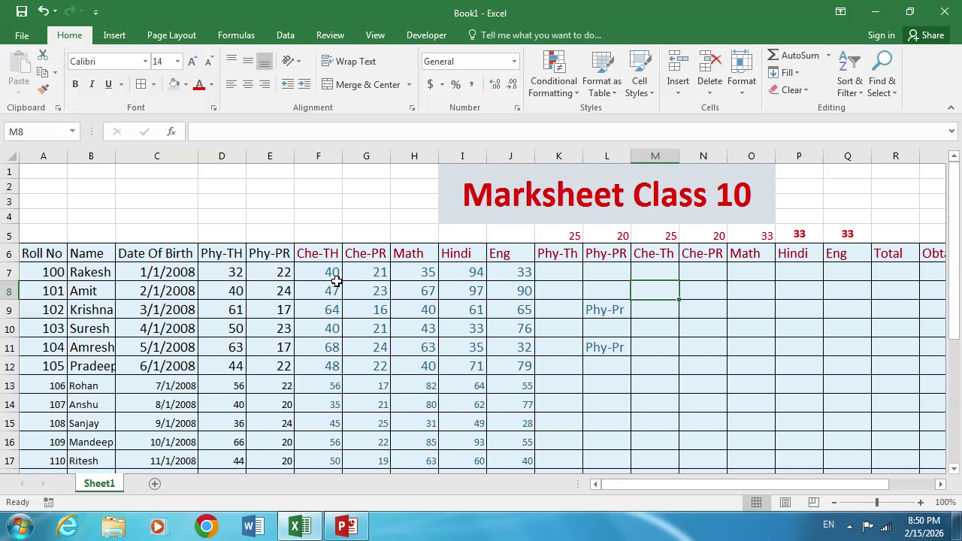
{"action": "left_click", "coordinate": [668, 272]}
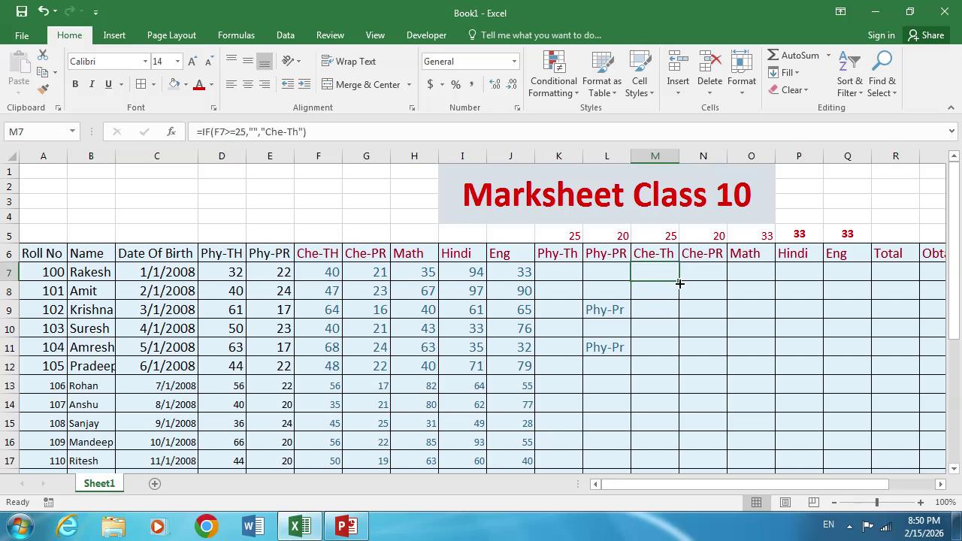
{"action": "double_click", "coordinate": [679, 283]}
Enter the formula =IF(G7>20,"","Che-Pr") in cell N7 to flag a failed chemistry practical mark.
{"action": "left_click", "coordinate": [708, 270]}
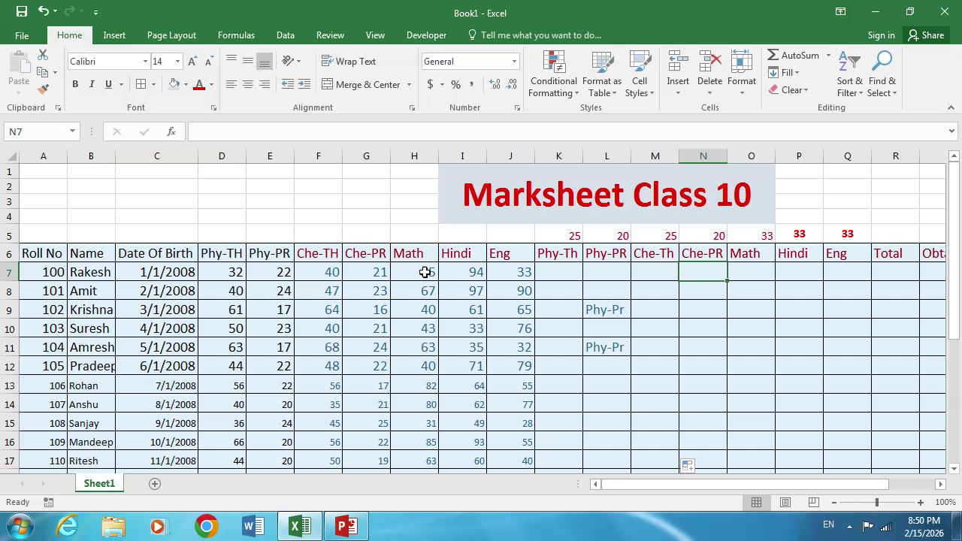
{"action": "left_click", "coordinate": [352, 271]}
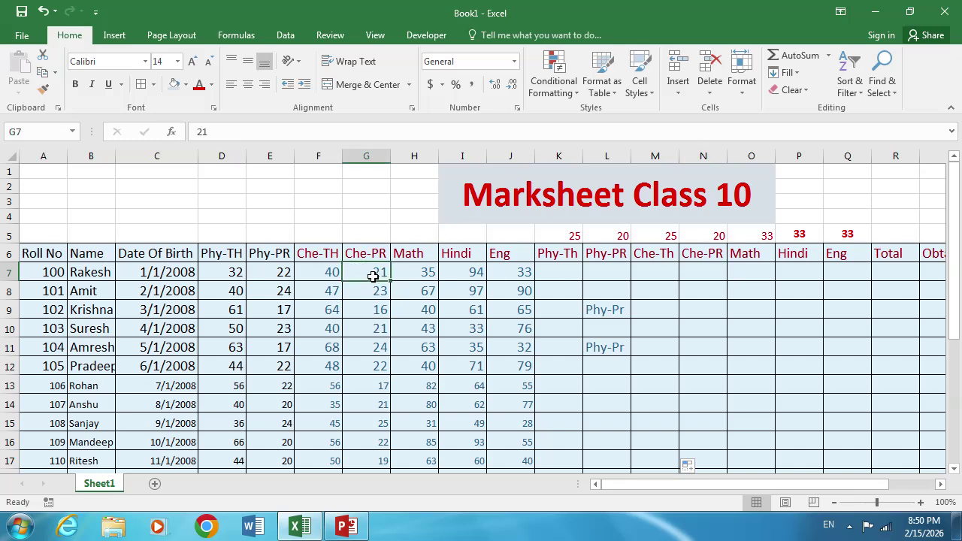
{"action": "left_click", "coordinate": [656, 270]}
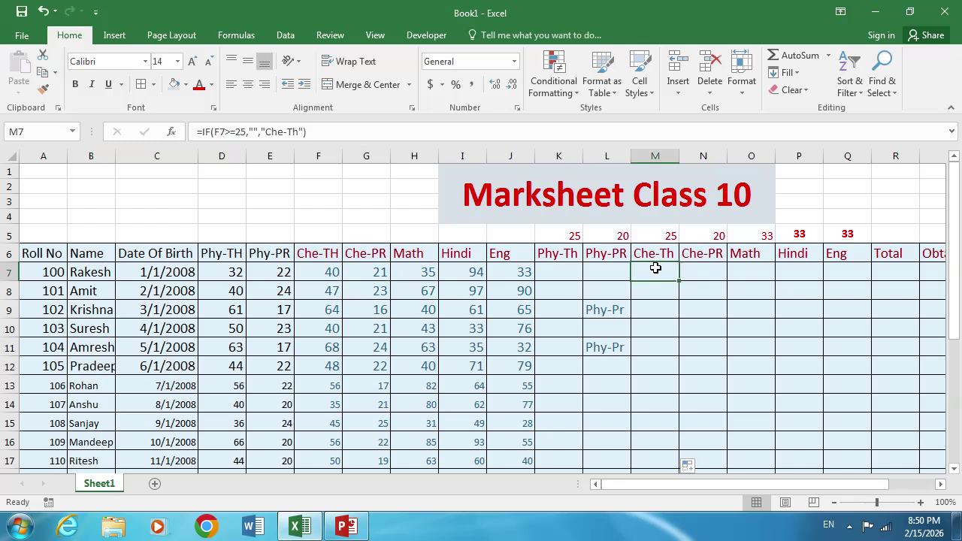
{"action": "left_click", "coordinate": [688, 272]}
{"action": "type", "text": "="}
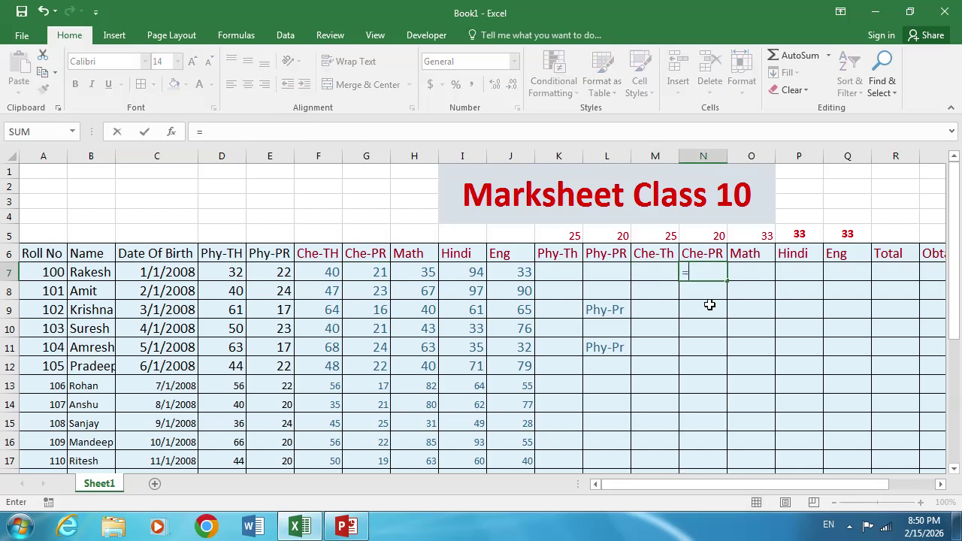
{"action": "type", "text": "IF("}
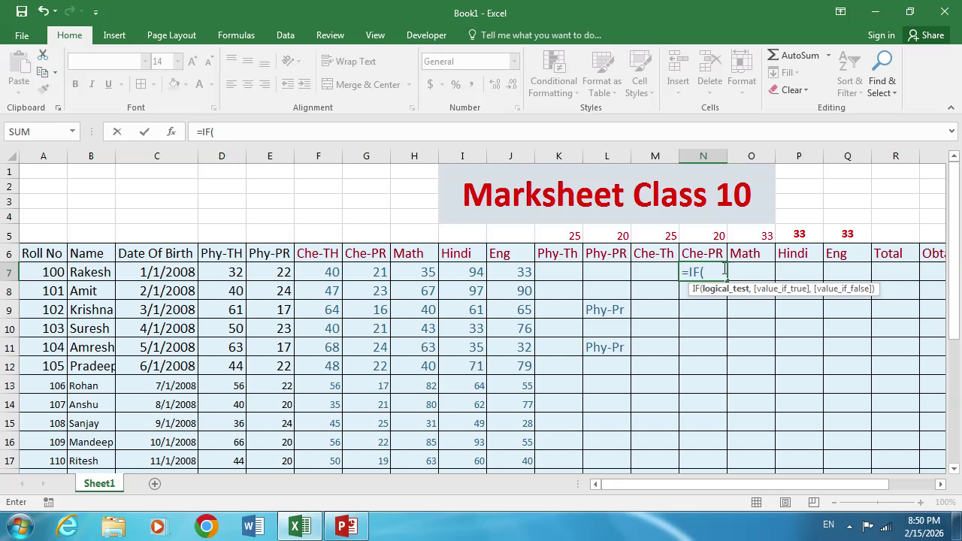
{"action": "left_click", "coordinate": [379, 272]}
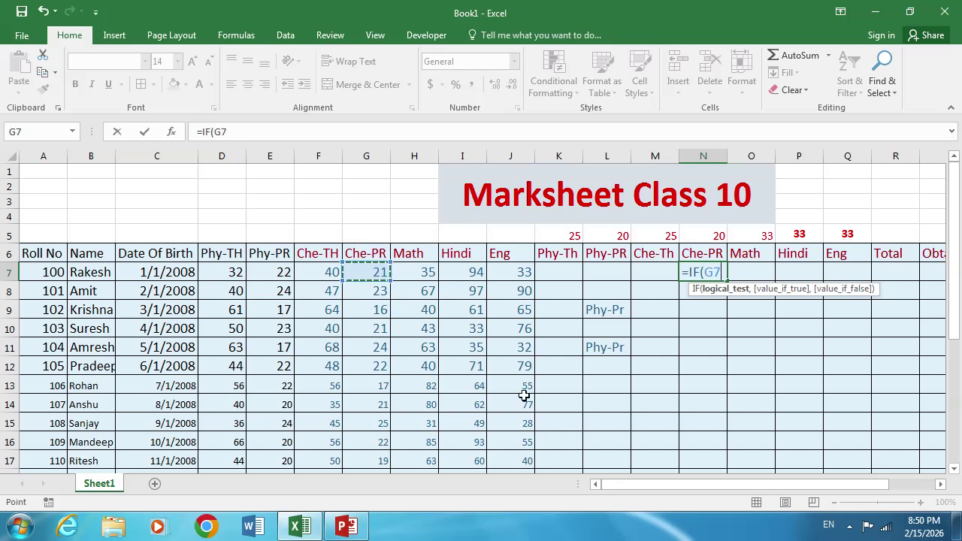
{"action": "type", "text": ">20,"}
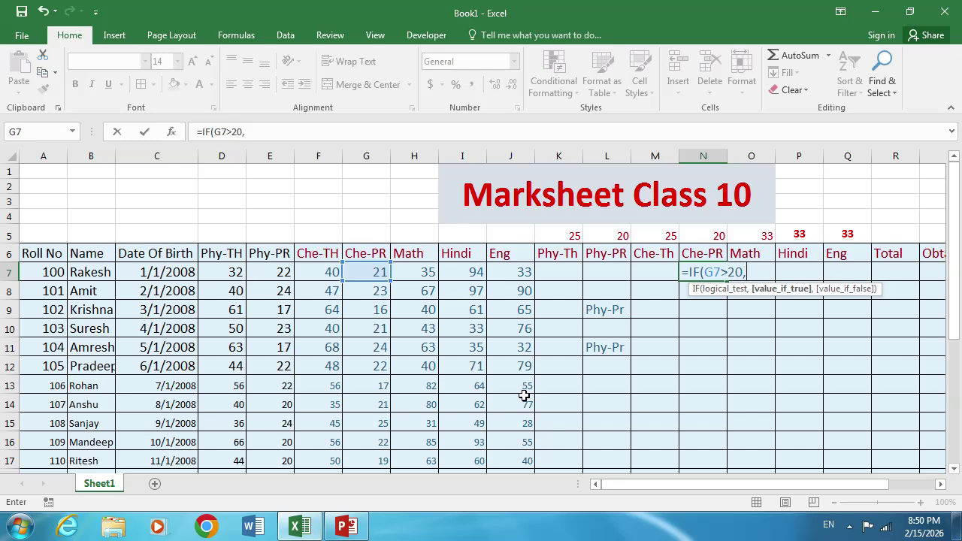
{"action": "type", "text": "\"\",\""}
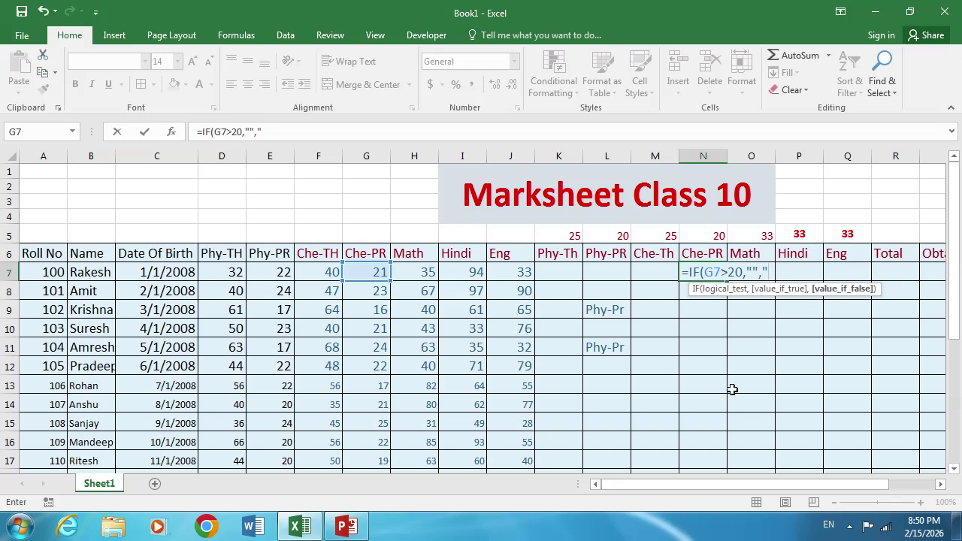
{"action": "type", "text": "Che-Pr\""}
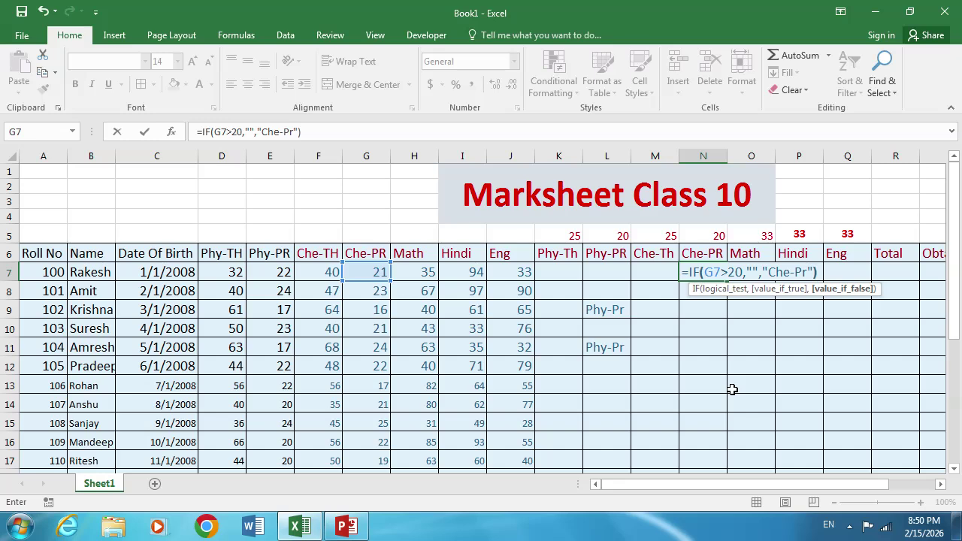
{"action": "type", "text": ")"}
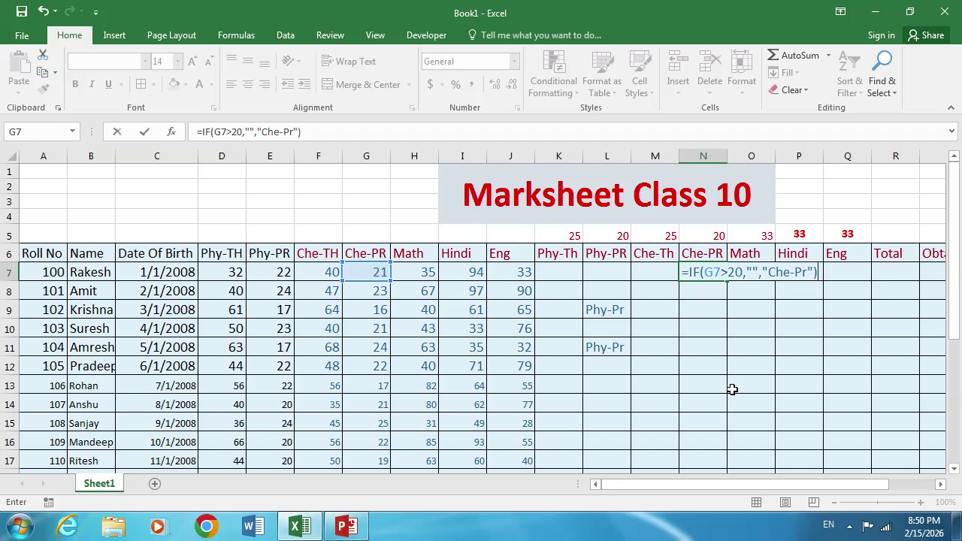
{"action": "key", "text": "Return"}
Check the flagged cells in the second Phy-PR column and fill the N7 formula down the second Che-PR column for all student rows.
{"action": "left_click", "coordinate": [609, 313]}
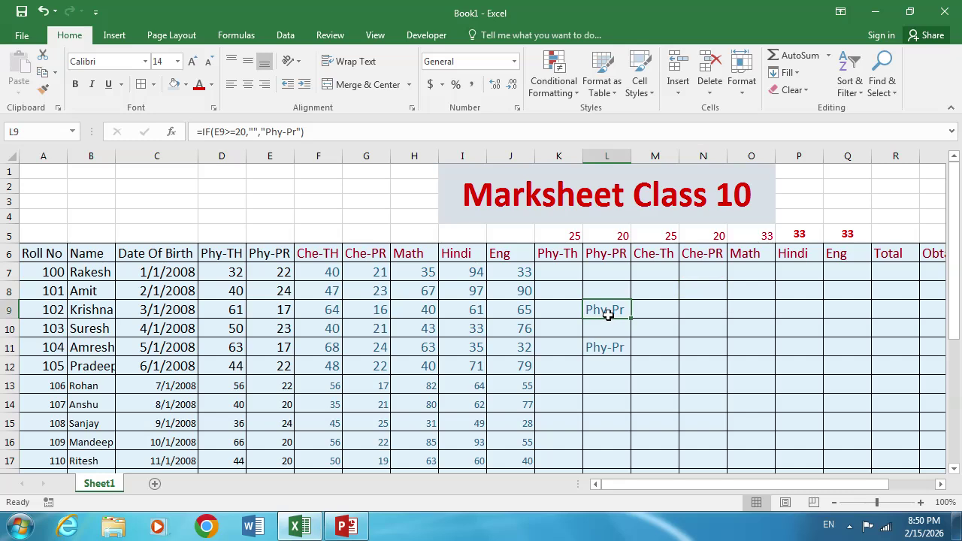
{"action": "left_click", "coordinate": [606, 342]}
{"action": "left_click", "coordinate": [703, 270]}
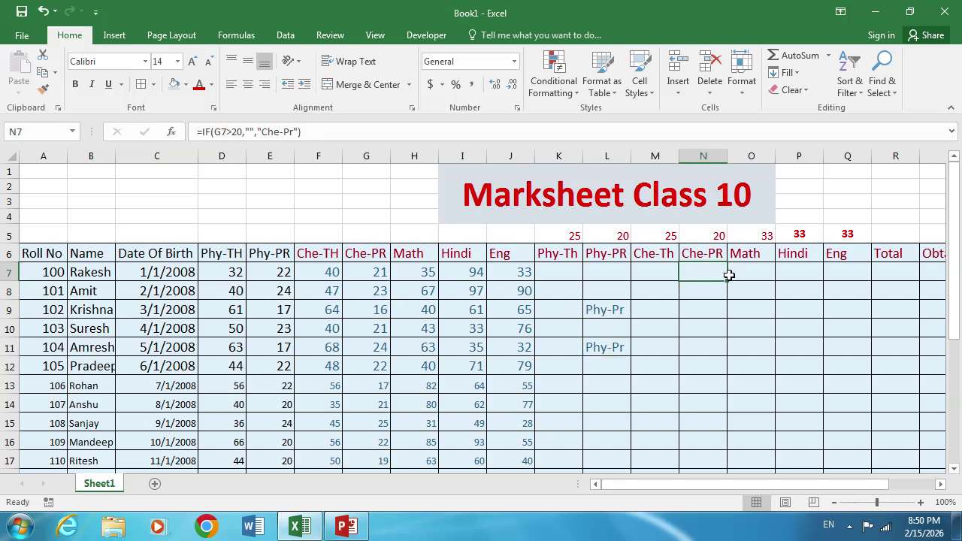
{"action": "double_click", "coordinate": [727, 281]}
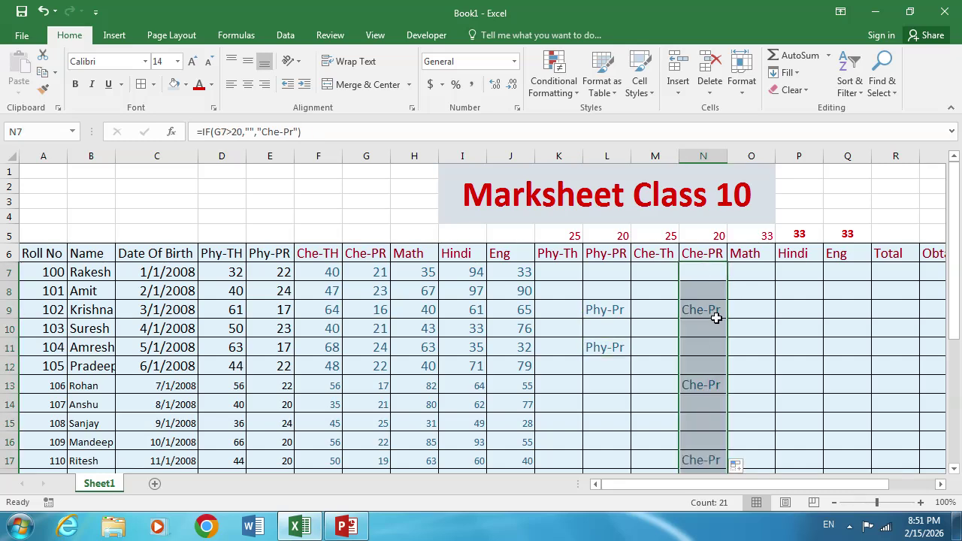
Enter the formula =IF(H7>=33,"","Math") in cell O7 to flag a failed math mark, and select that cell again.
{"action": "left_click", "coordinate": [749, 277]}
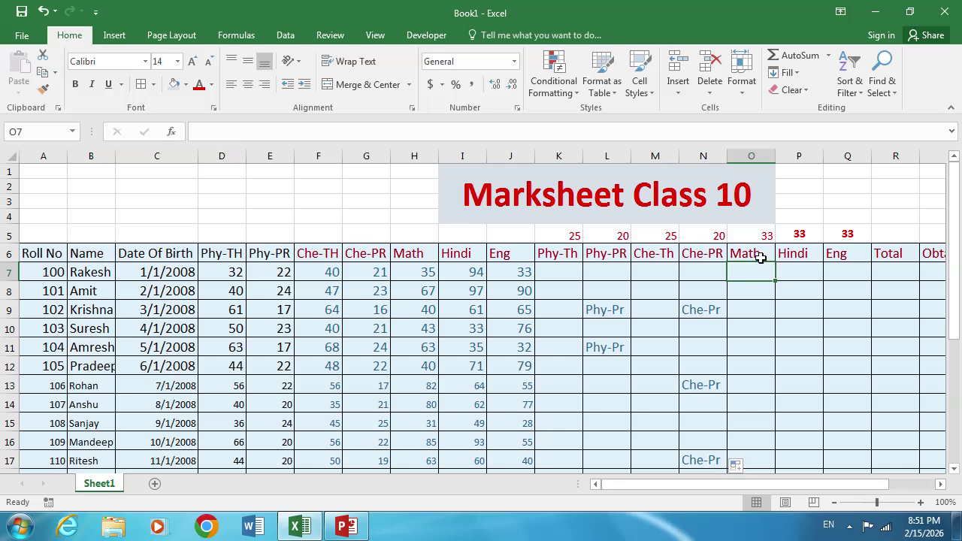
{"action": "type", "text": "=IF("}
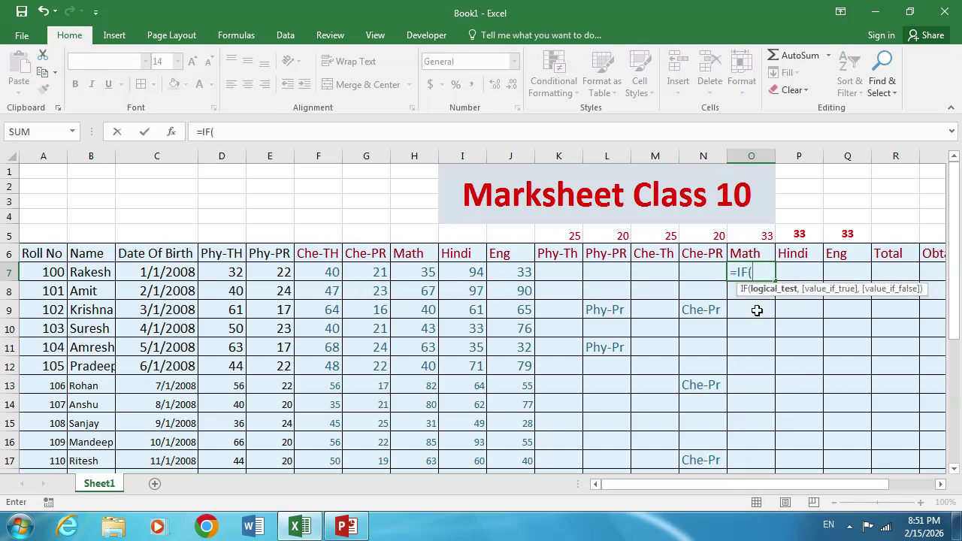
{"action": "left_click", "coordinate": [429, 270]}
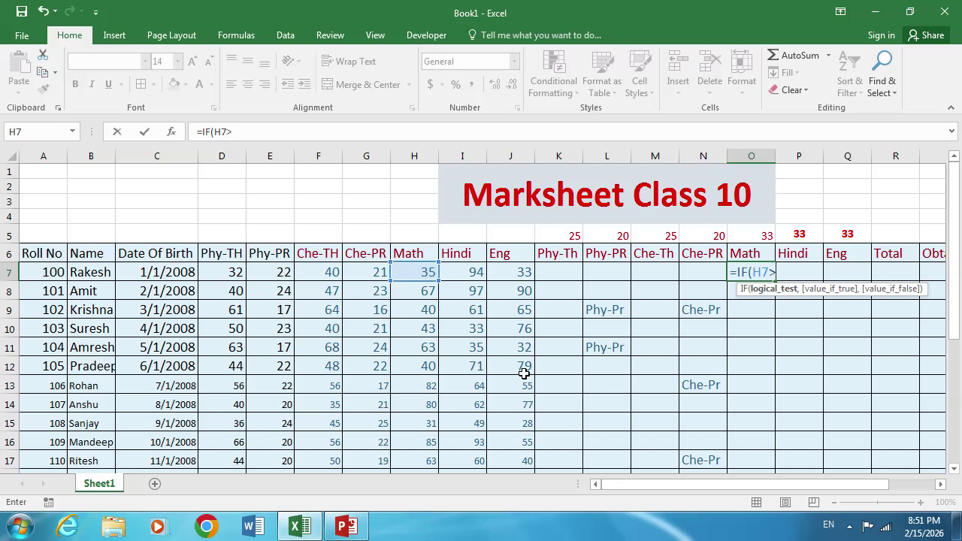
{"action": "type", "text": ">=33,\"\""}
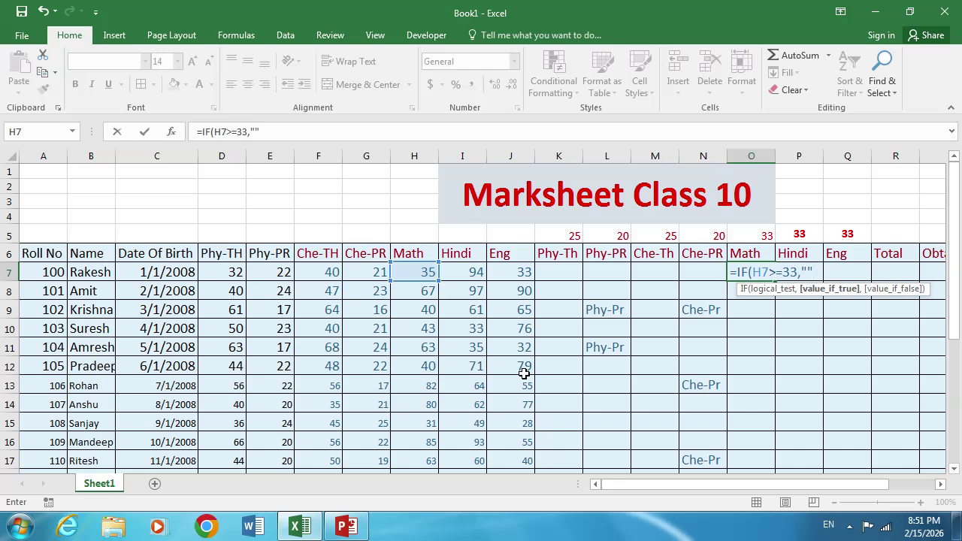
{"action": "type", "text": ",\""}
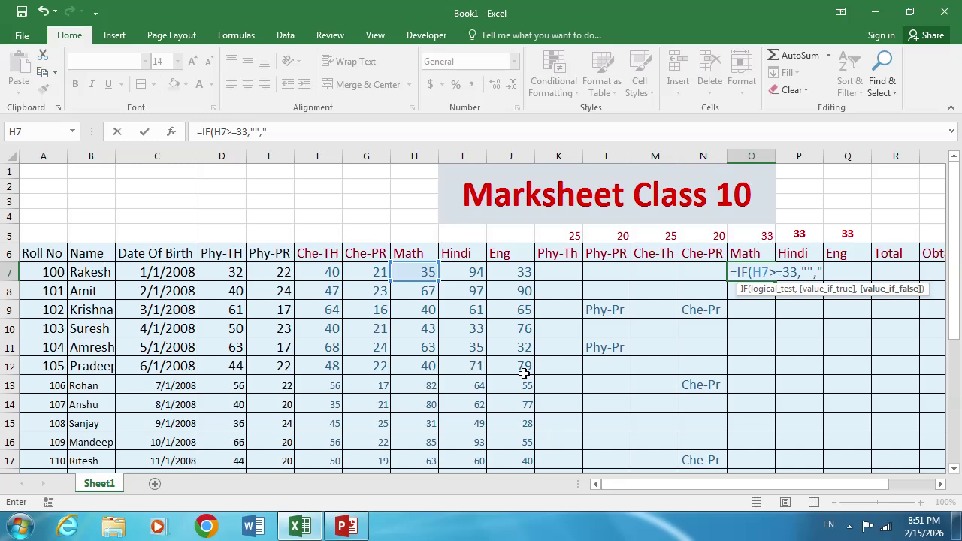
{"action": "type", "text": "Math\")"}
{"action": "key", "text": "Return"}
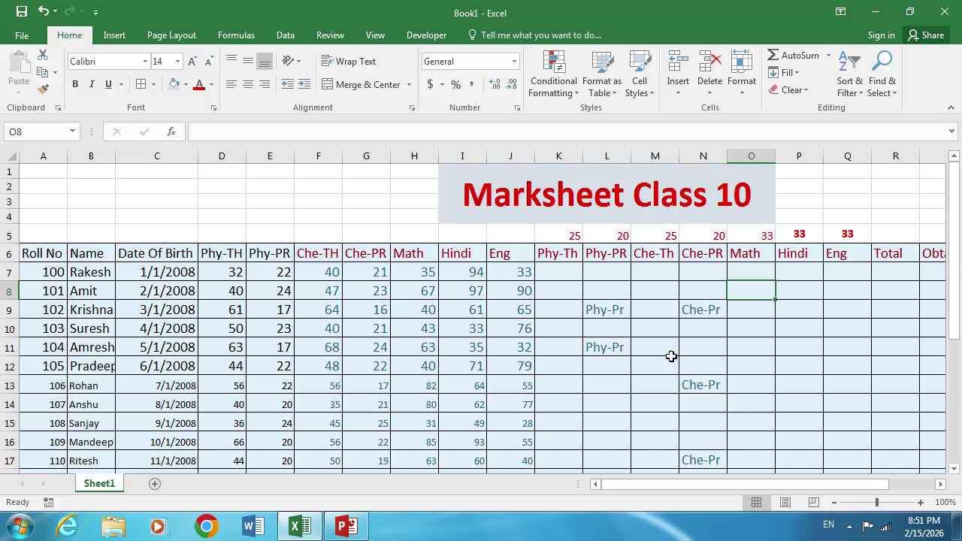
{"action": "left_click", "coordinate": [748, 274]}
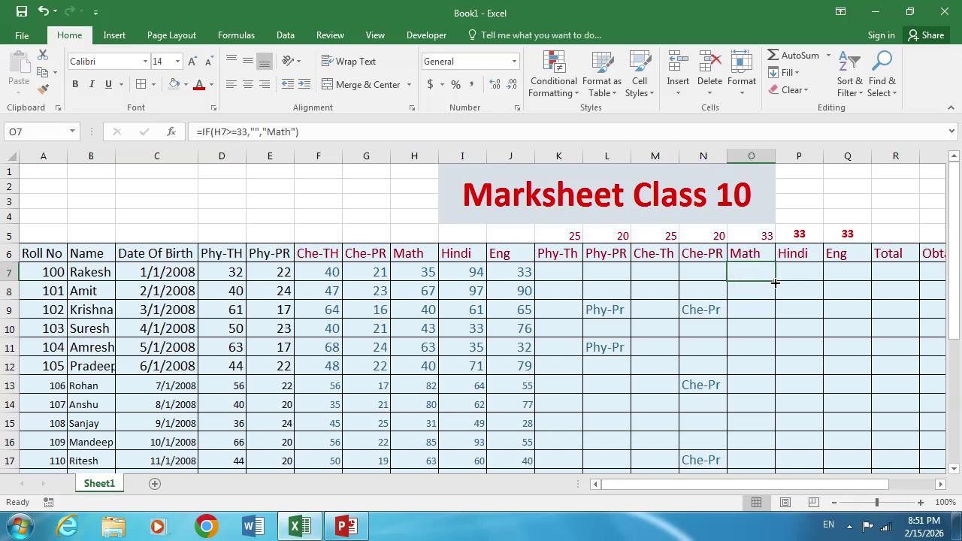
Fill the O7 formula down the second Math column for all student rows and enter =IF(I7>=33,"","Hindi") in cell P7.
{"action": "double_click", "coordinate": [775, 282]}
{"action": "key", "text": "Right"}
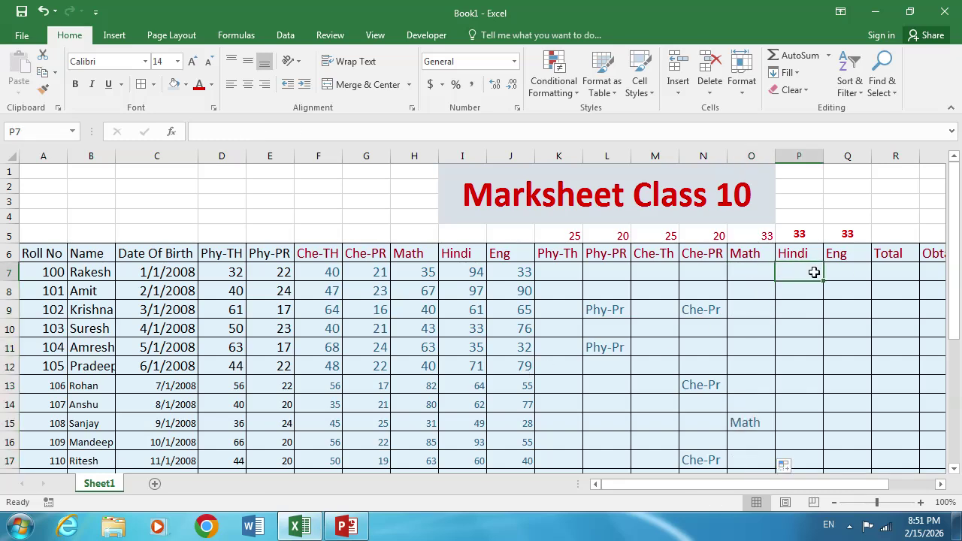
{"action": "type", "text": "=IF("}
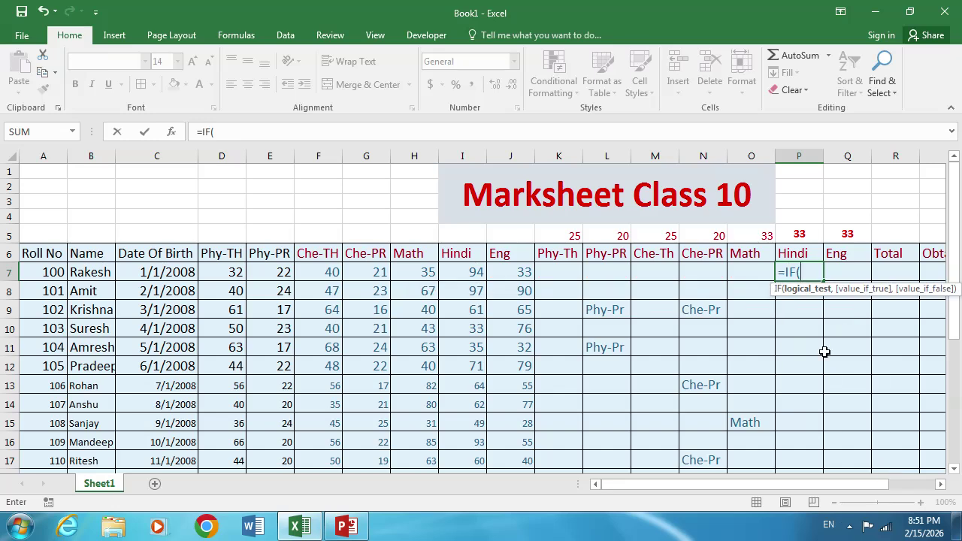
{"action": "left_click", "coordinate": [470, 274]}
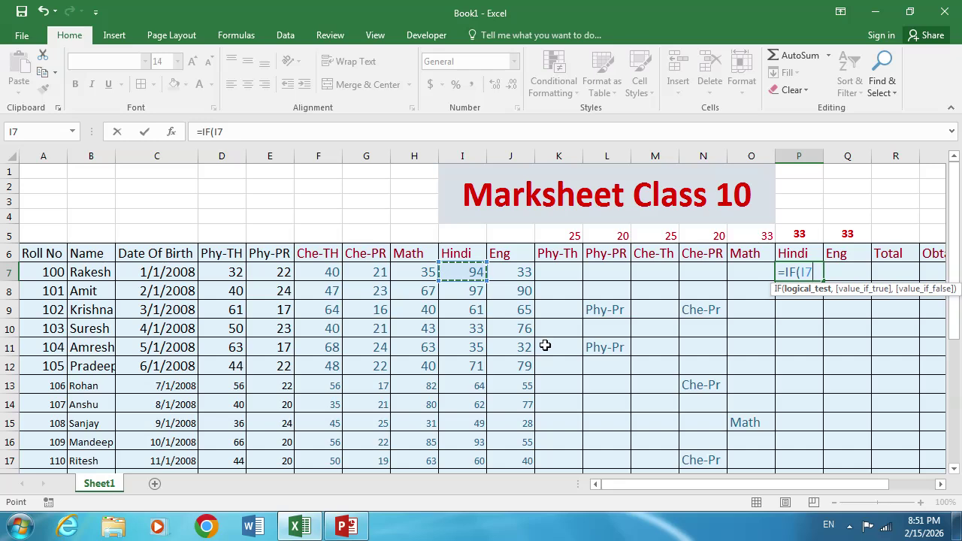
{"action": "type", "text": ">=33,"}
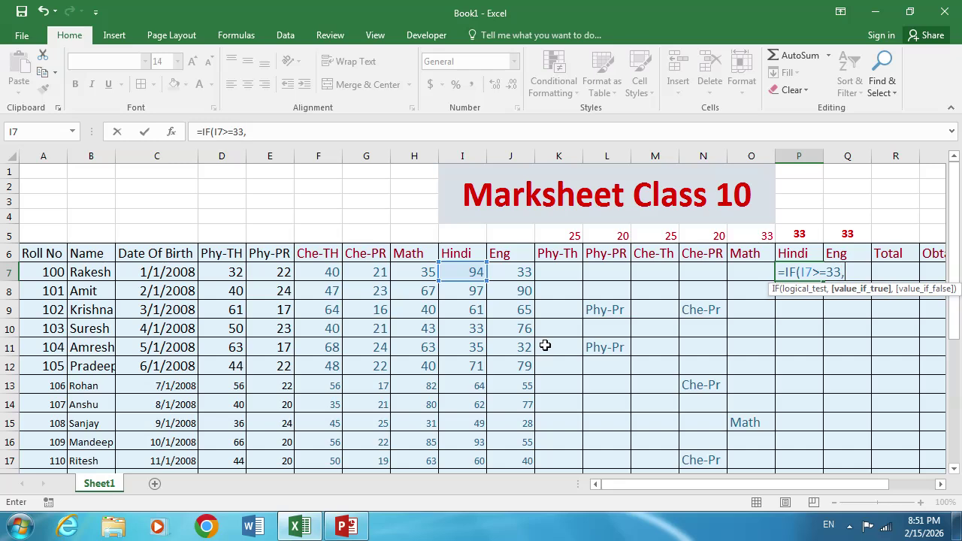
{"action": "type", "text": "\"\","}
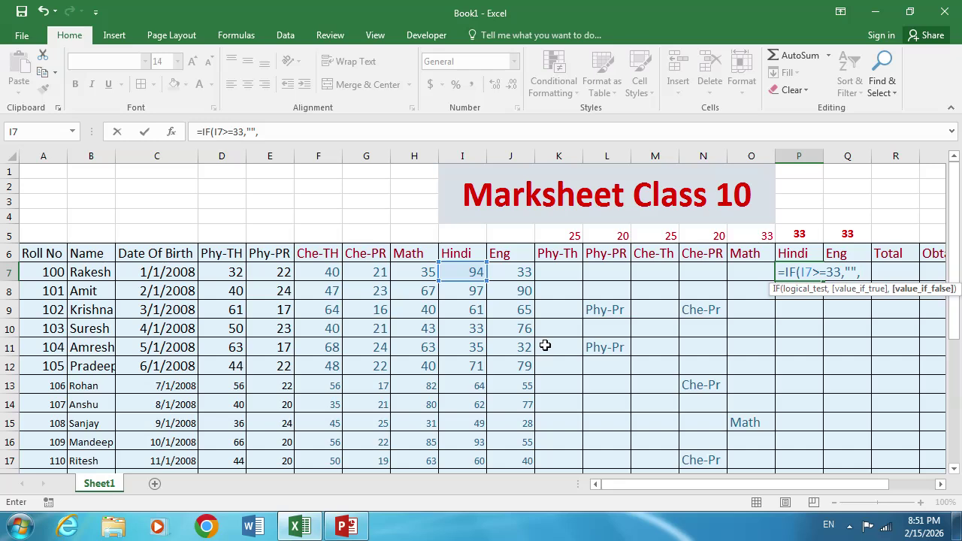
{"action": "type", "text": "\"Hindi\")"}
{"action": "key", "text": "Return"}
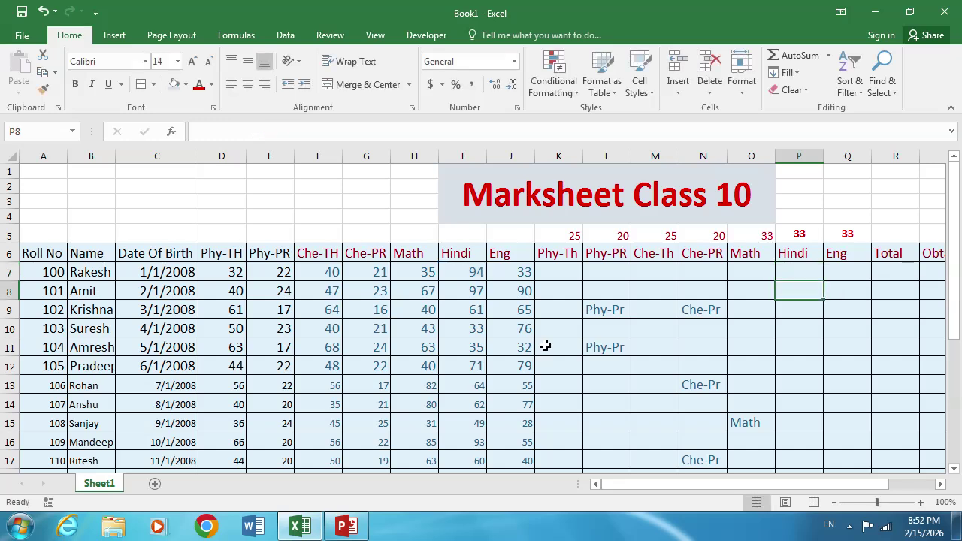
Fill the P7 formula down the second Hindi column for all student rows and enter =IF(J7>=33,"","Eng") in cell Q7.
{"action": "left_click", "coordinate": [806, 274]}
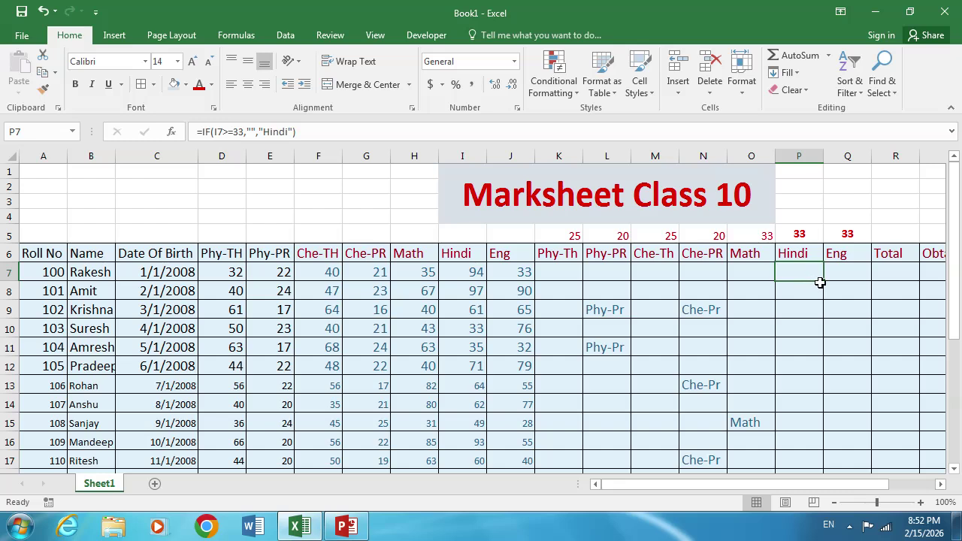
{"action": "double_click", "coordinate": [823, 281]}
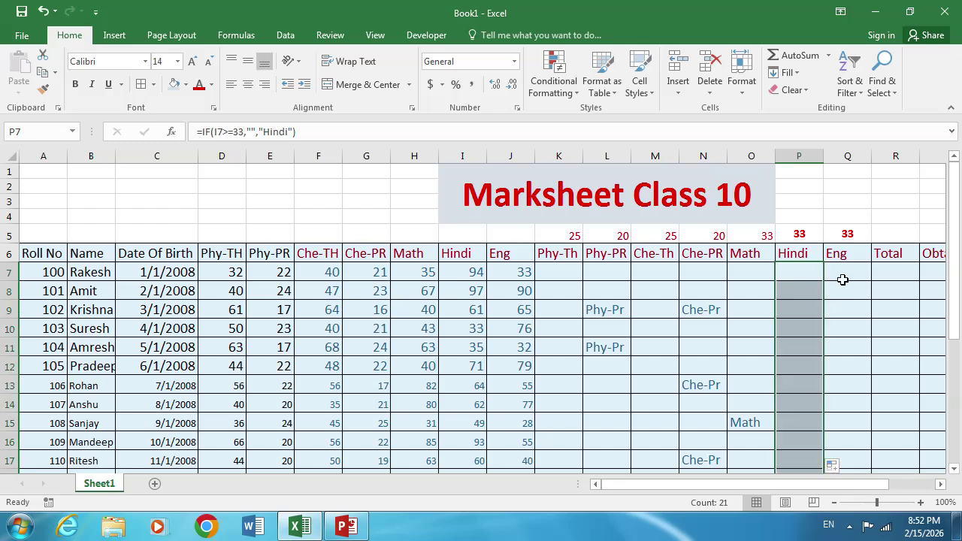
{"action": "left_click", "coordinate": [842, 275]}
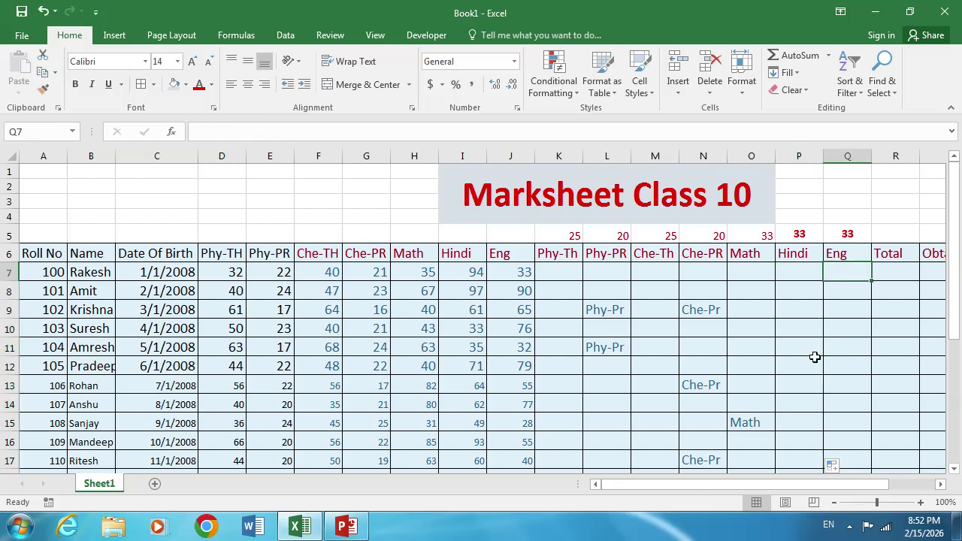
{"action": "type", "text": "=IF("}
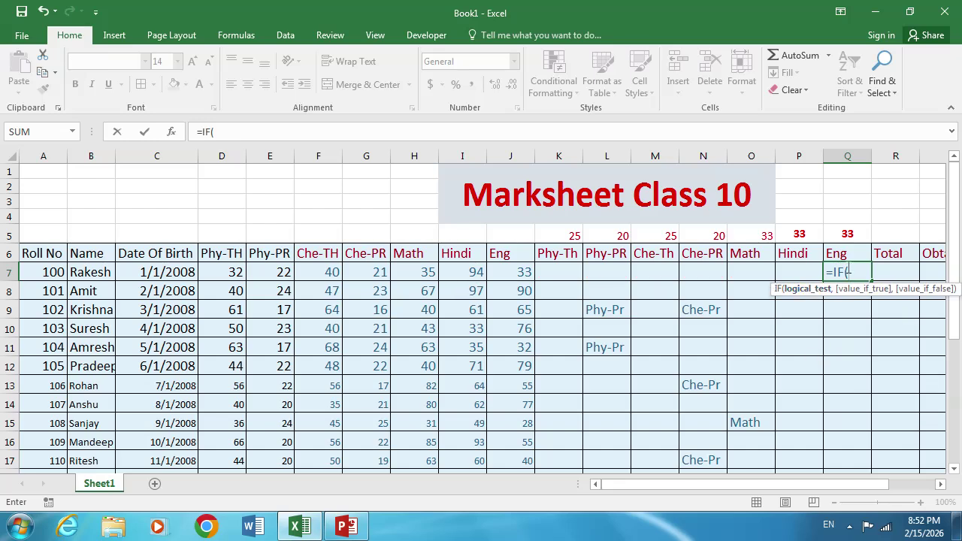
{"action": "left_click", "coordinate": [510, 272]}
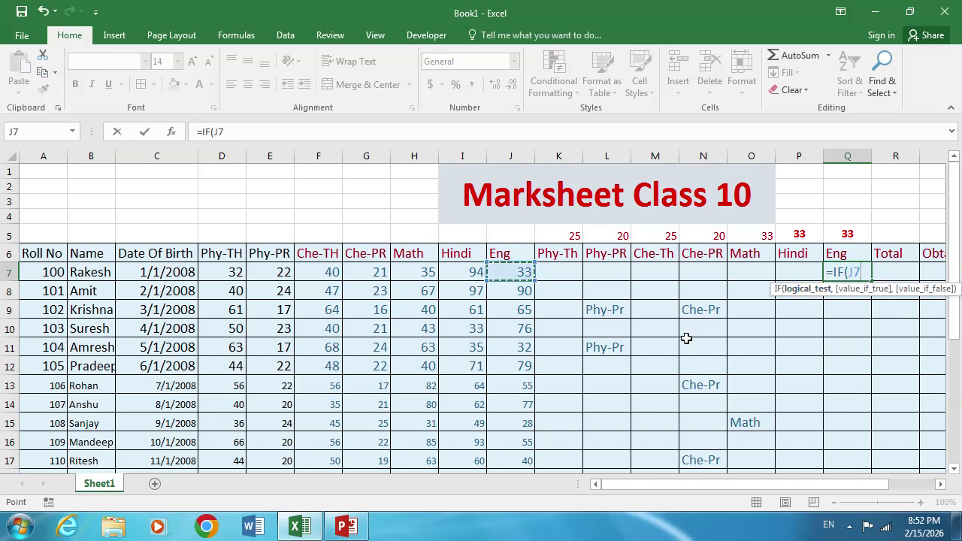
{"action": "type", "text": ">=33,"}
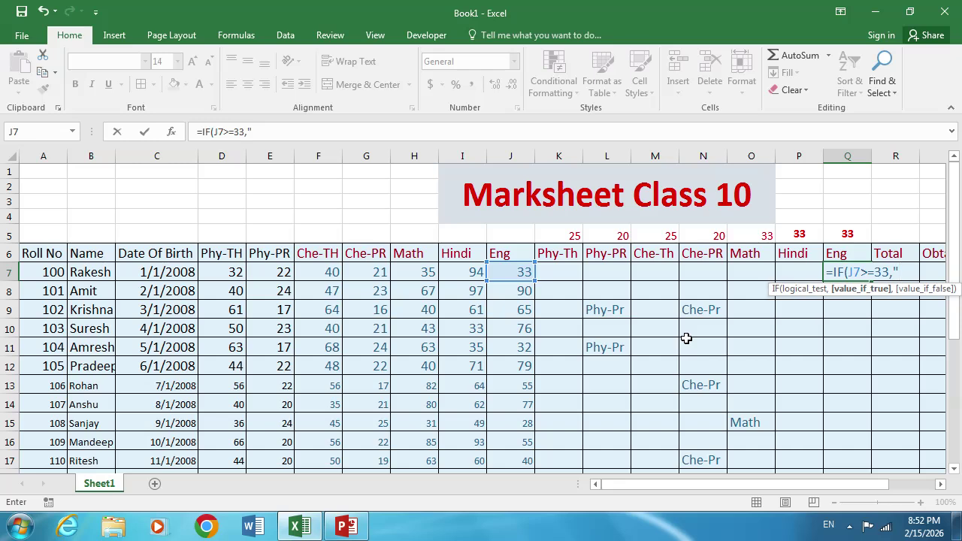
{"action": "type", "text": "\"\",\"Eng"}
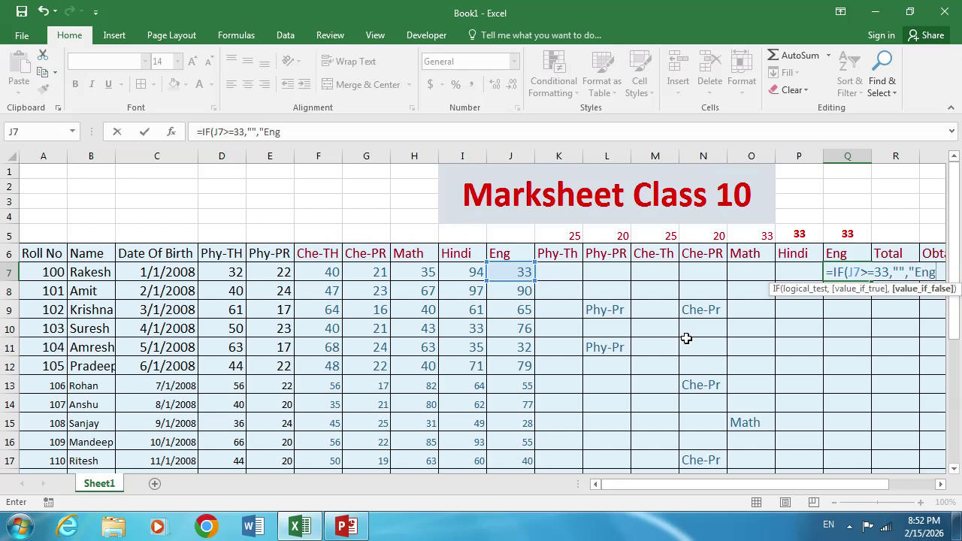
{"action": "type", "text": "\")"}
{"action": "key", "text": "Return"}
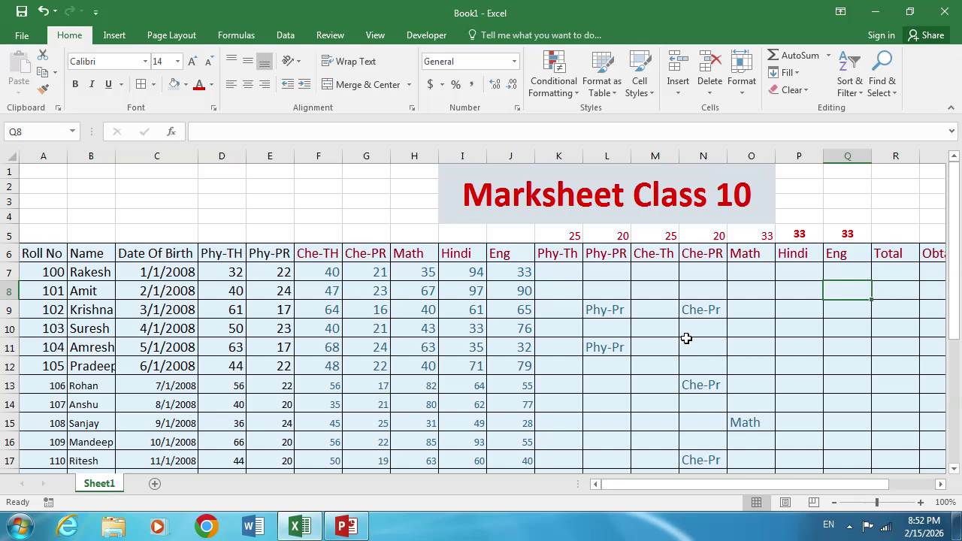
Fill the P7 formula down the second Hindi column again and fill the Q7 formula down the second Eng column for all student rows.
{"action": "left_click", "coordinate": [818, 276]}
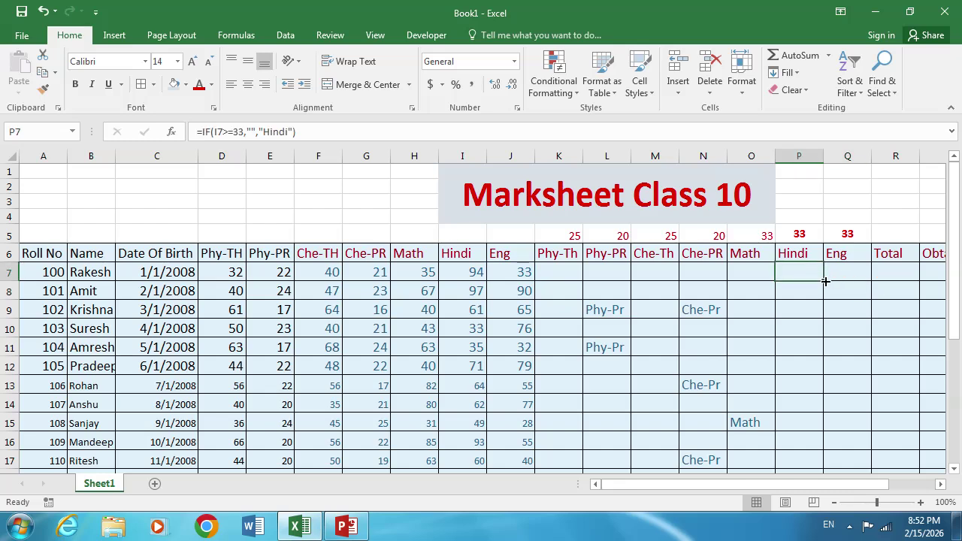
{"action": "double_click", "coordinate": [826, 281]}
{"action": "left_click", "coordinate": [844, 273]}
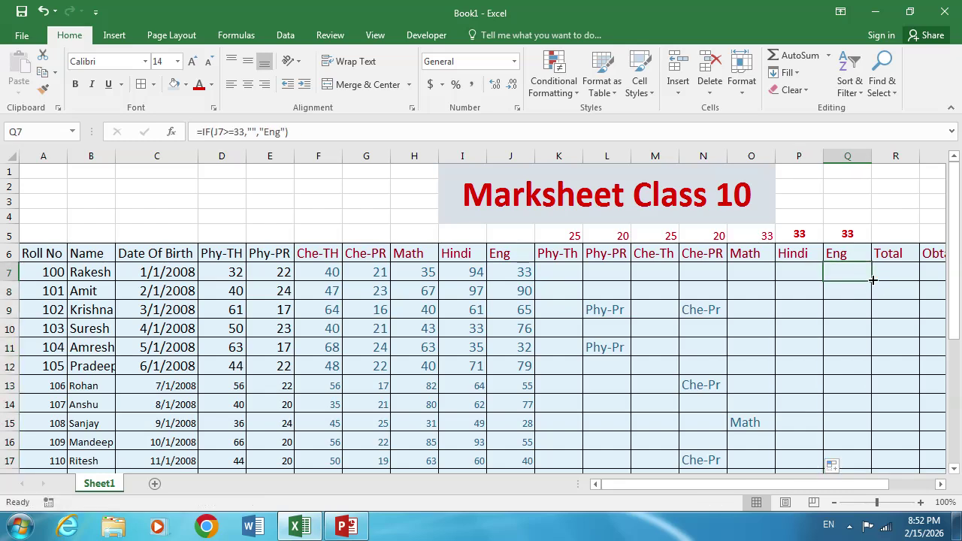
{"action": "double_click", "coordinate": [873, 280]}
Enter 500 as the maximum marks in cell R7 and fill it down the Total column for all student rows.
{"action": "left_click_drag", "start_coordinate": [876, 486], "coordinate": [906, 489]}
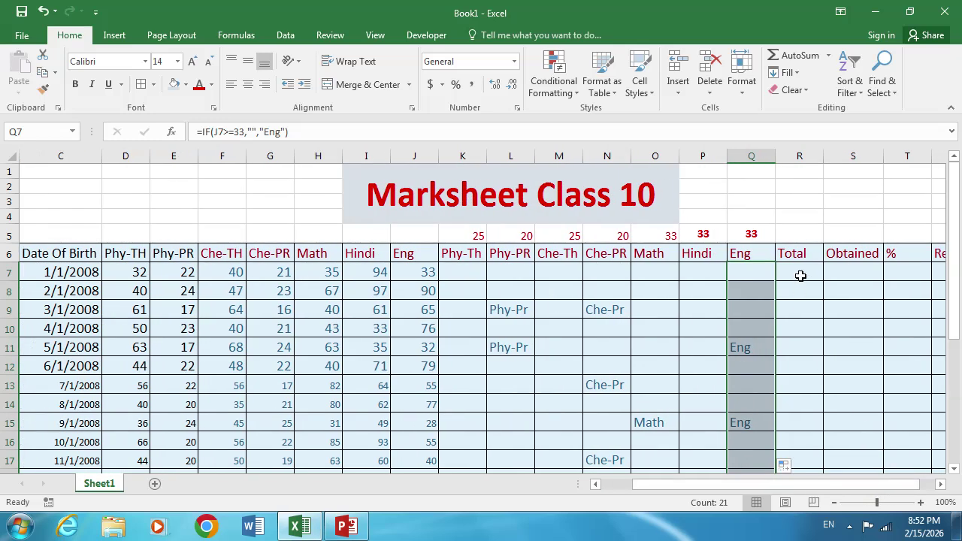
{"action": "left_click", "coordinate": [800, 273]}
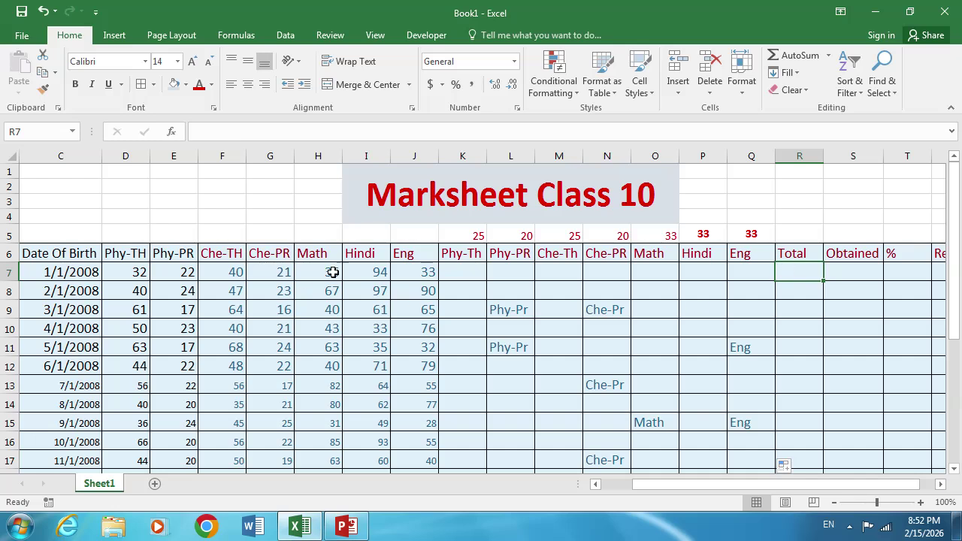
{"action": "left_click_drag", "start_coordinate": [171, 273], "coordinate": [139, 273]}
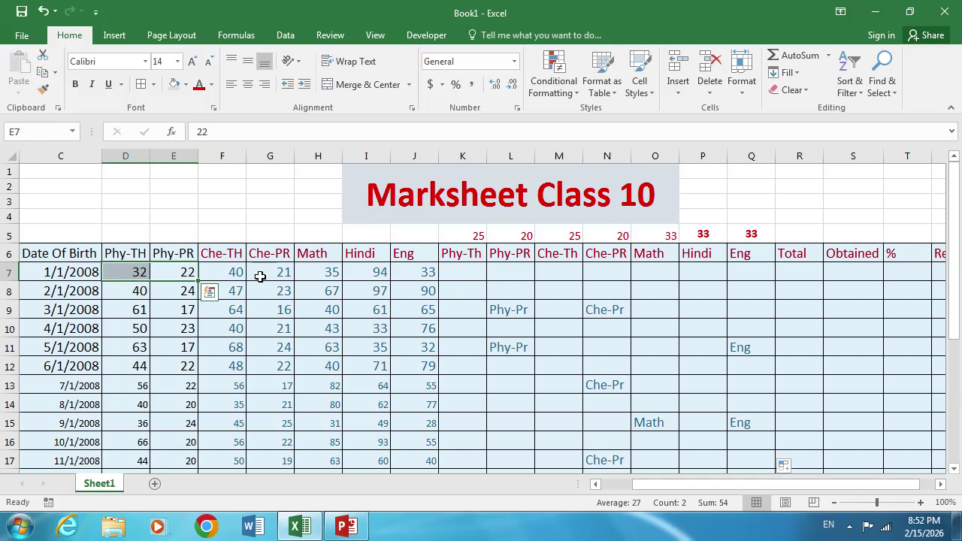
{"action": "left_click_drag", "start_coordinate": [242, 275], "coordinate": [280, 273]}
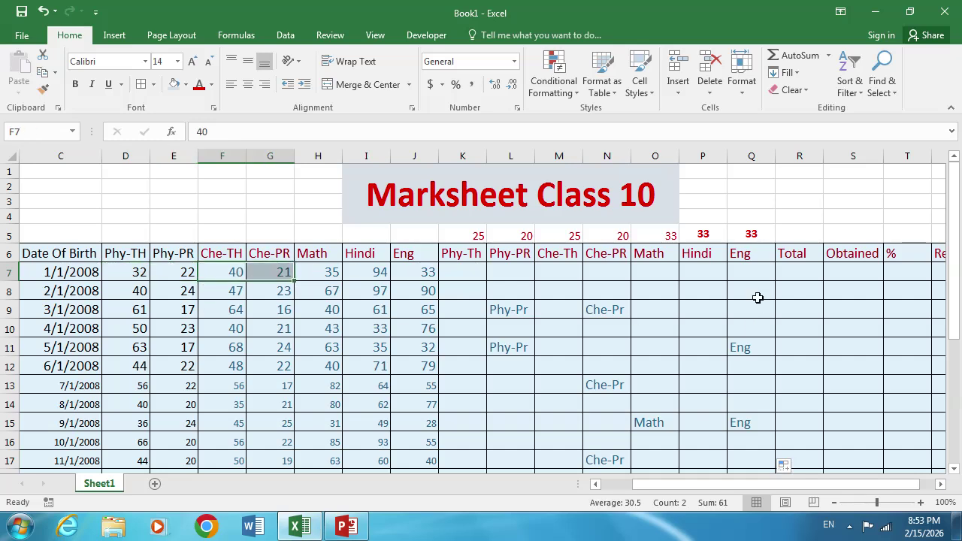
{"action": "left_click", "coordinate": [801, 274]}
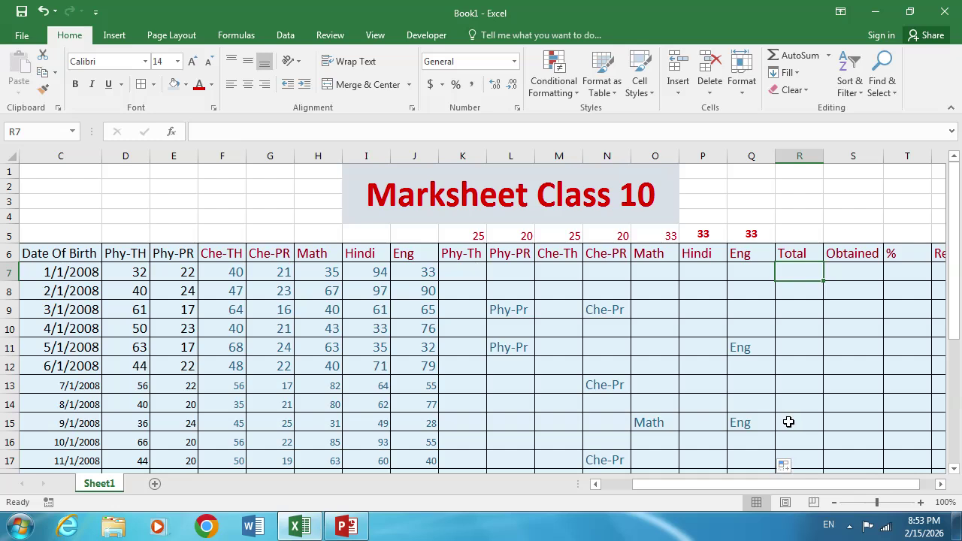
{"action": "type", "text": "500"}
{"action": "key", "text": "Return"}
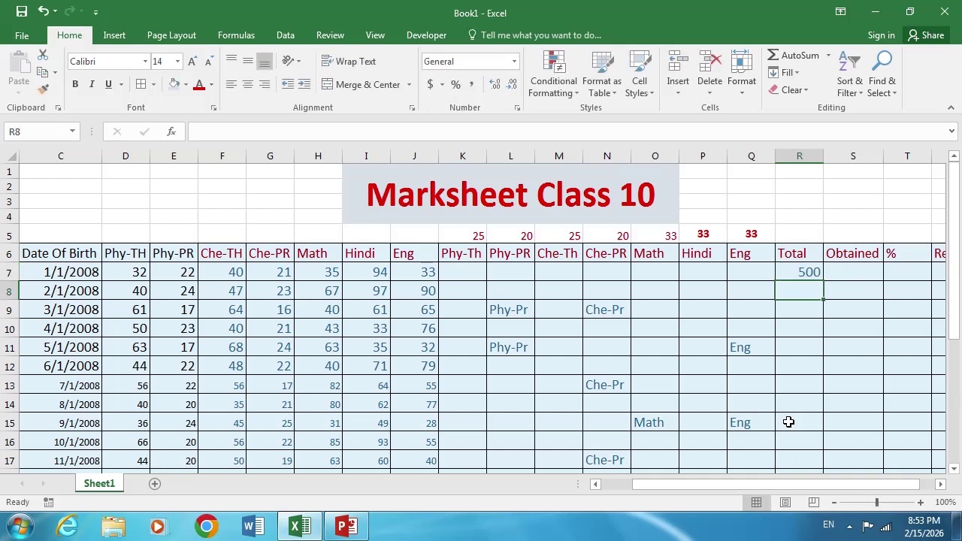
{"action": "left_click", "coordinate": [817, 272]}
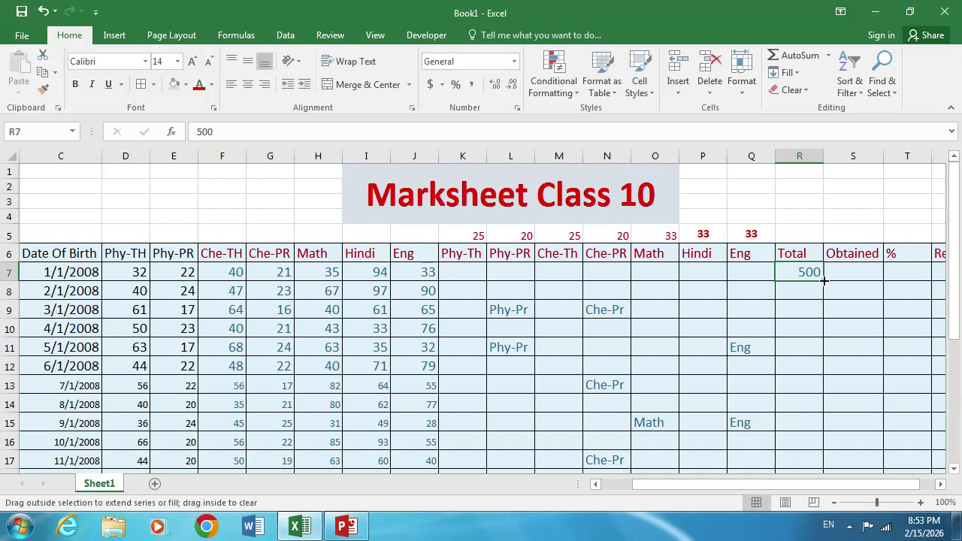
{"action": "double_click", "coordinate": [824, 281]}
Examine the first student's subject marks in D7:J7 that belong in the Obtained column.
{"action": "left_click", "coordinate": [859, 273]}
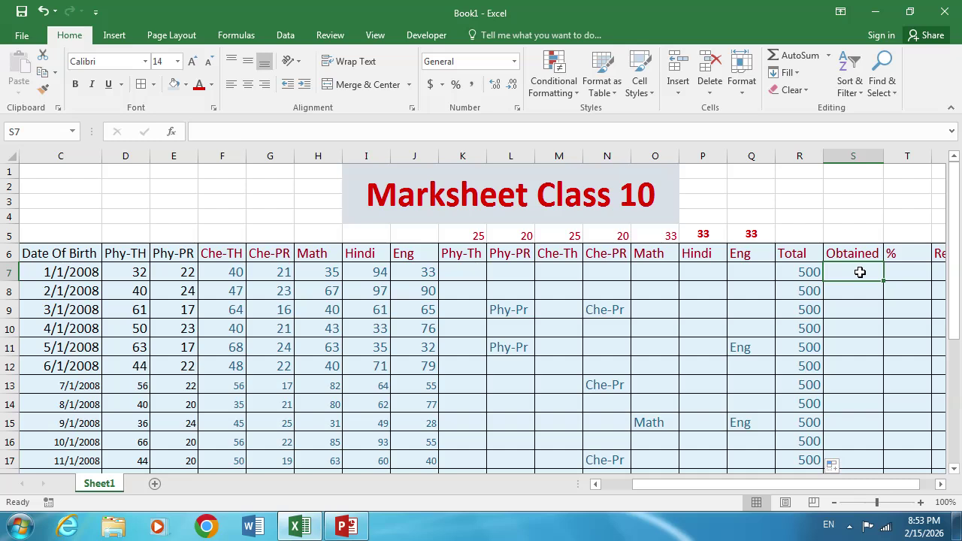
{"action": "left_click", "coordinate": [851, 333]}
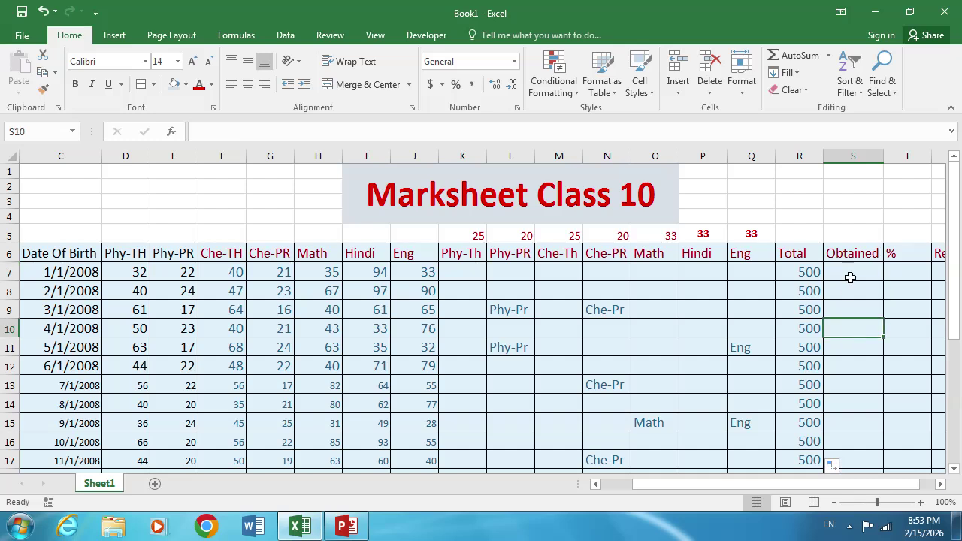
{"action": "left_click", "coordinate": [850, 278]}
{"action": "left_click", "coordinate": [145, 275]}
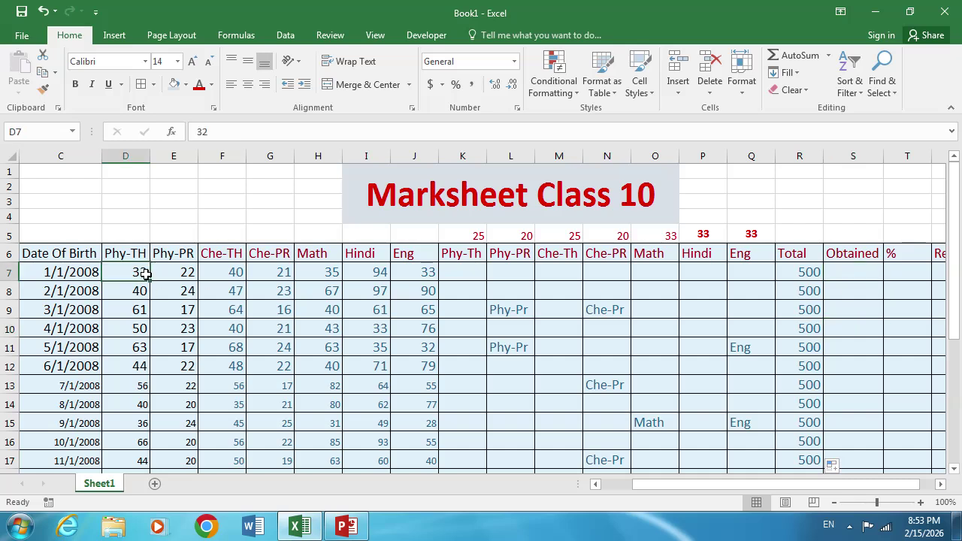
{"action": "left_click_drag", "start_coordinate": [145, 275], "coordinate": [413, 273]}
{"action": "left_click_drag", "start_coordinate": [140, 275], "coordinate": [441, 271]}
{"action": "left_click", "coordinate": [853, 273]}
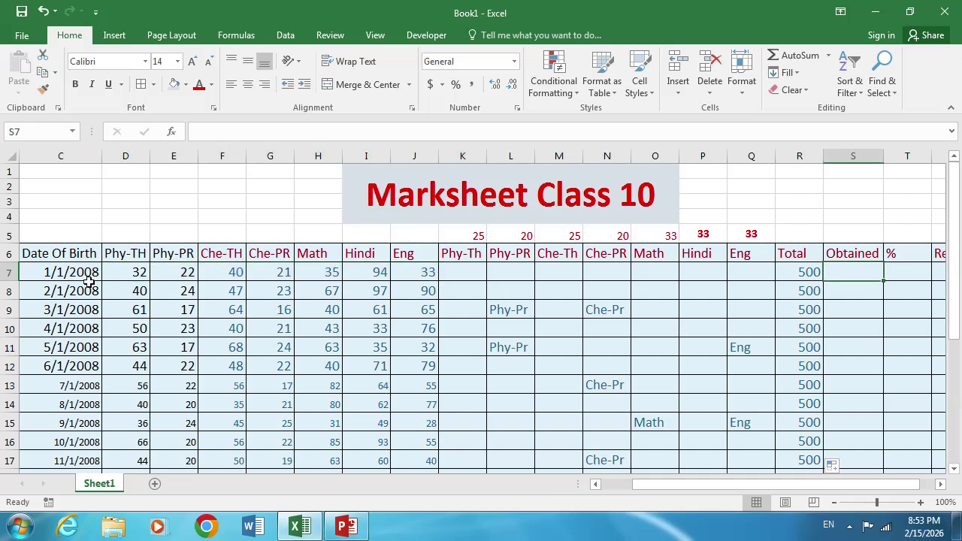
{"action": "left_click", "coordinate": [124, 280]}
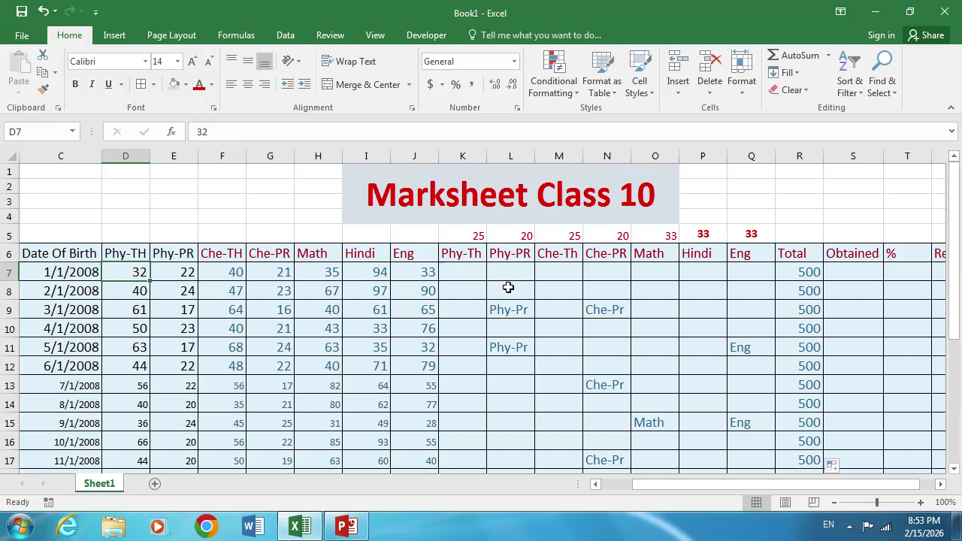
Enter the formula =SUM(D7:J7) in cell S7 to calculate the first student's obtained marks.
{"action": "left_click", "coordinate": [862, 272]}
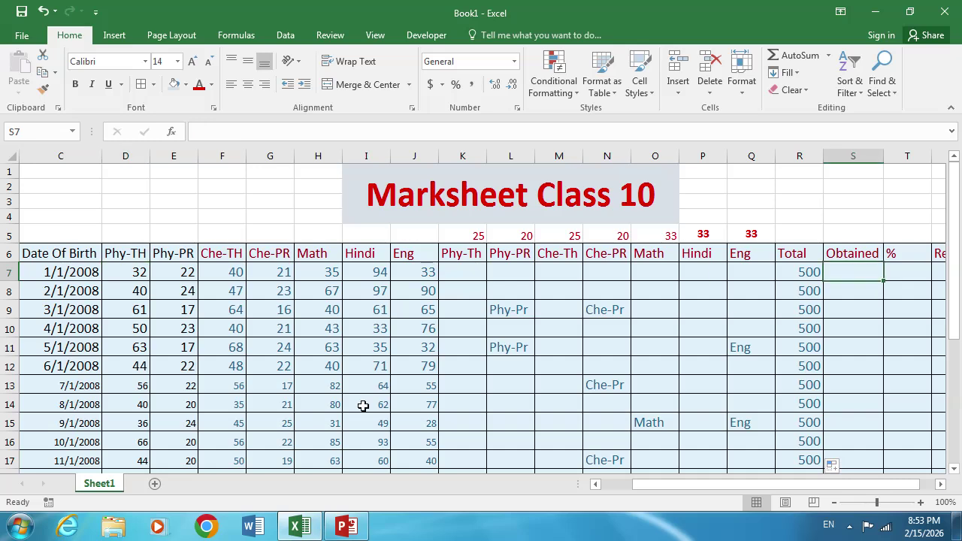
{"action": "type", "text": "=su"}
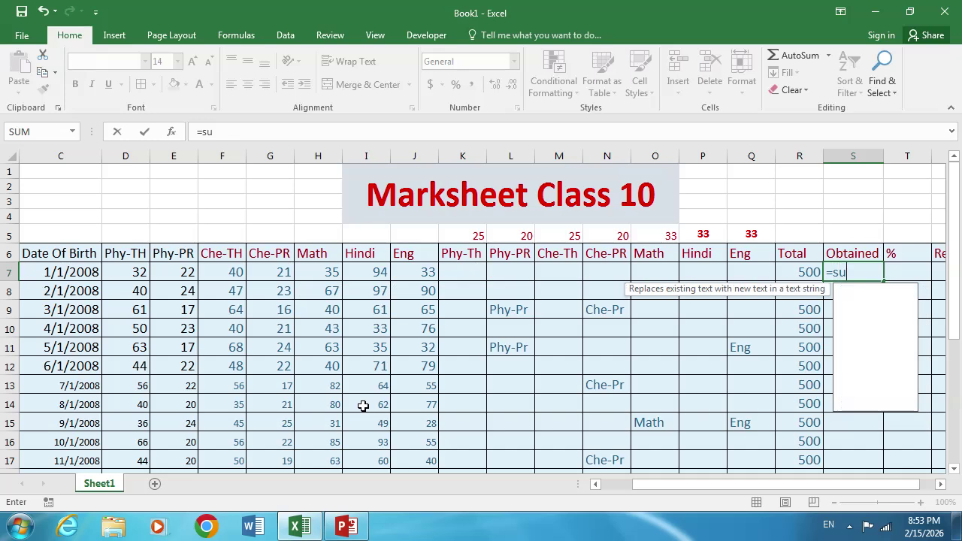
{"action": "type", "text": "m"}
{"action": "key", "text": "Tab"}
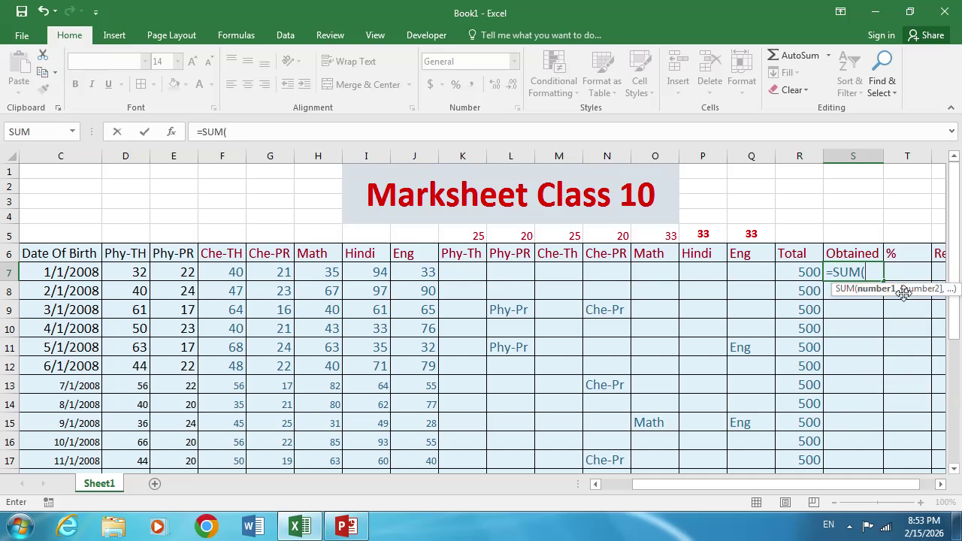
{"action": "left_click_drag", "start_coordinate": [146, 273], "coordinate": [427, 280]}
{"action": "type", "text": ")"}
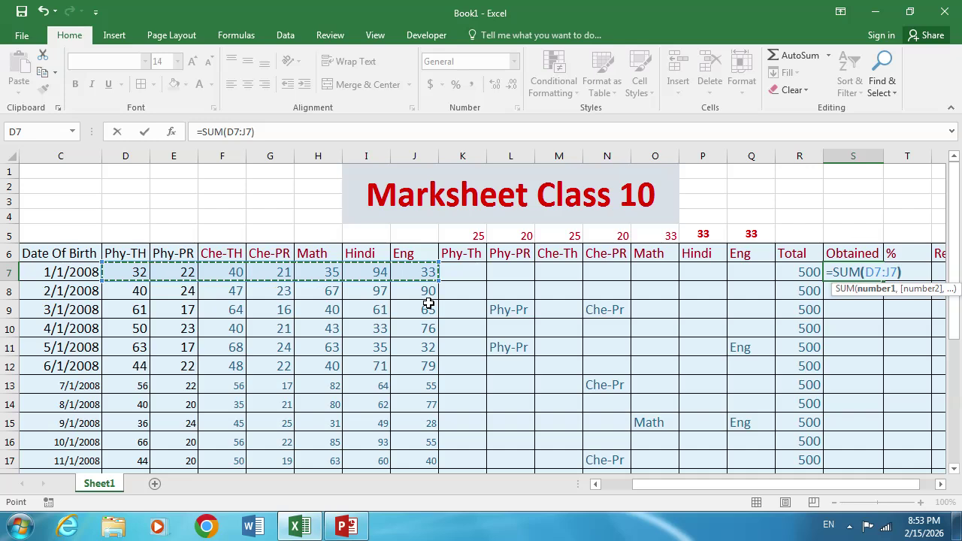
{"action": "key", "text": "Return"}
Enter =SUM(D8:J8) in cell S8 and fill it down the Obtained column for the remaining student rows.
{"action": "type", "text": "="}
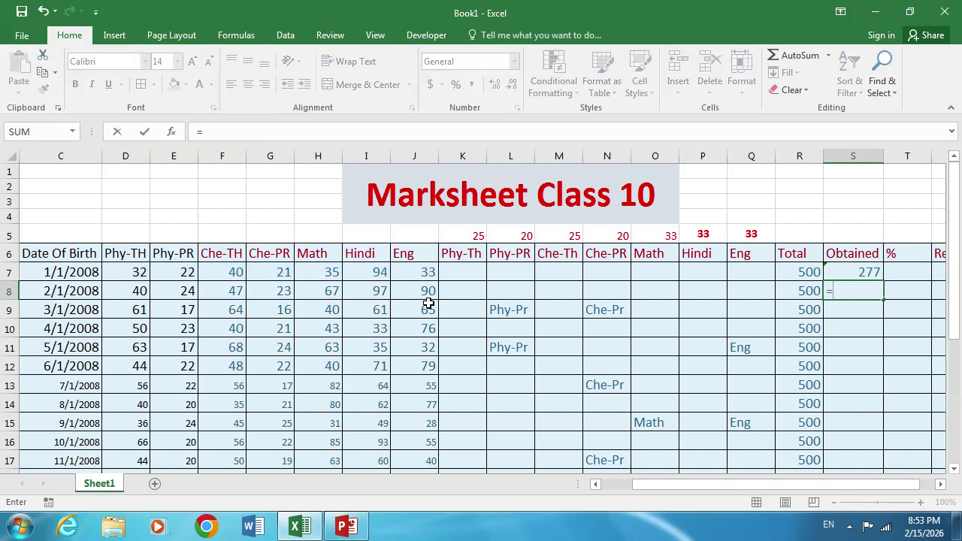
{"action": "type", "text": "sum"}
{"action": "key", "text": "Tab"}
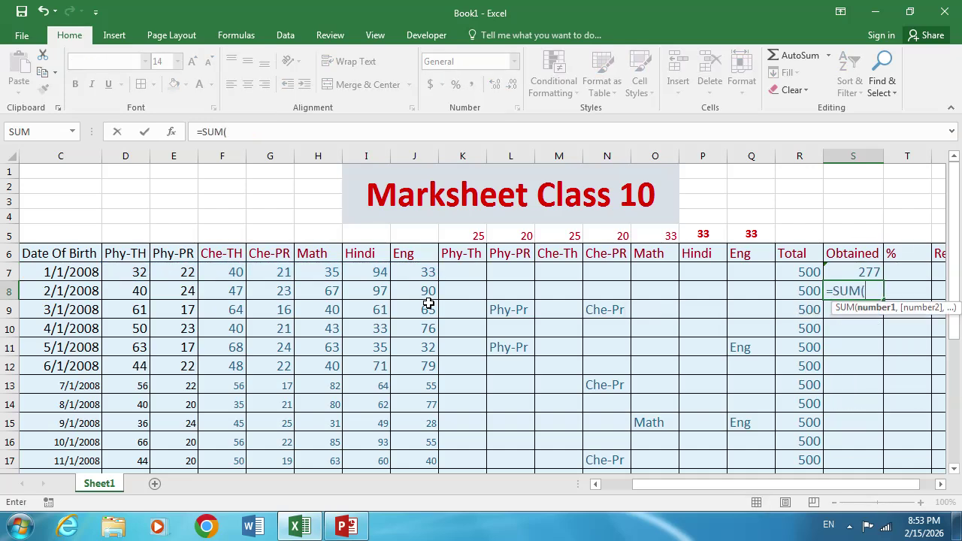
{"action": "left_click_drag", "start_coordinate": [135, 292], "coordinate": [438, 298]}
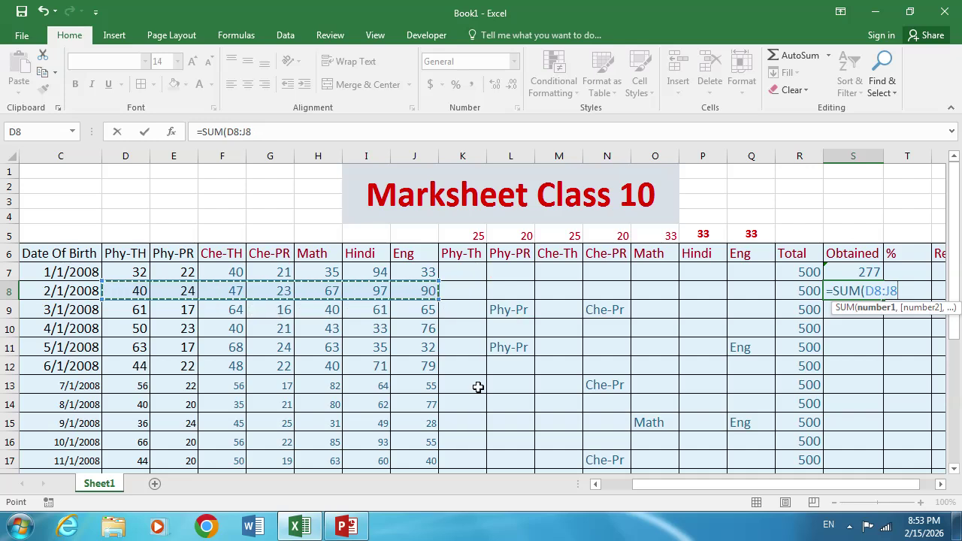
{"action": "key", "text": "Return"}
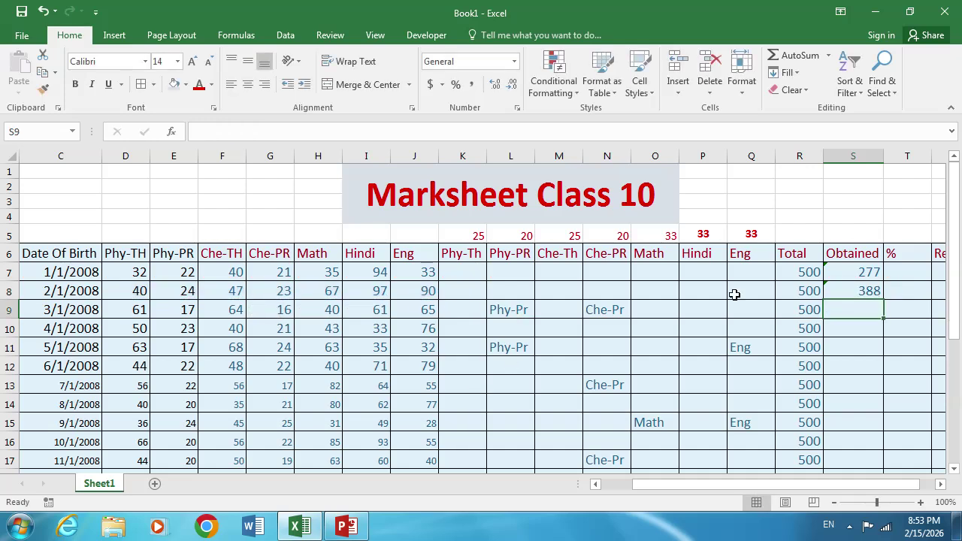
{"action": "left_click", "coordinate": [877, 291]}
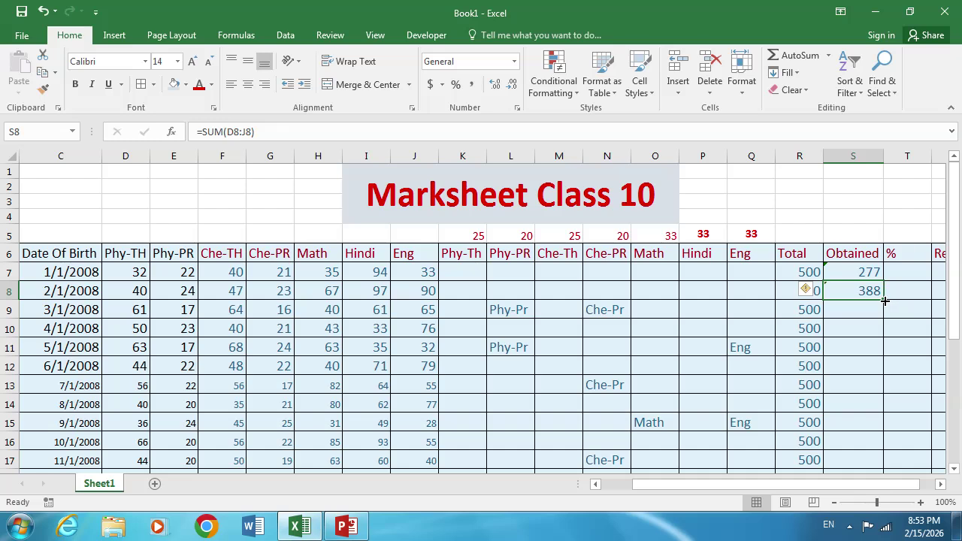
{"action": "double_click", "coordinate": [886, 301]}
Enter the formula =S7/R7*100 in cell T7 to calculate the first student's percentage.
{"action": "left_click", "coordinate": [907, 272]}
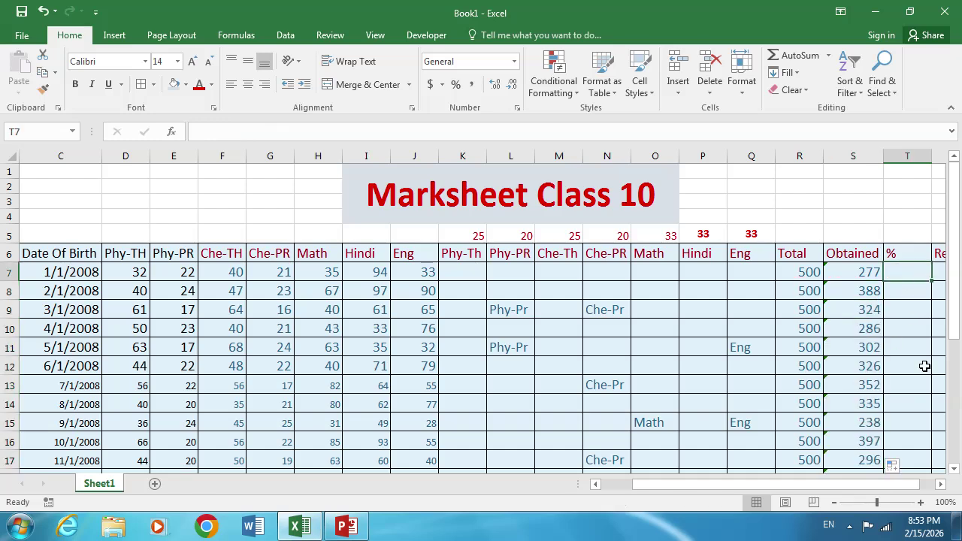
{"action": "type", "text": "="}
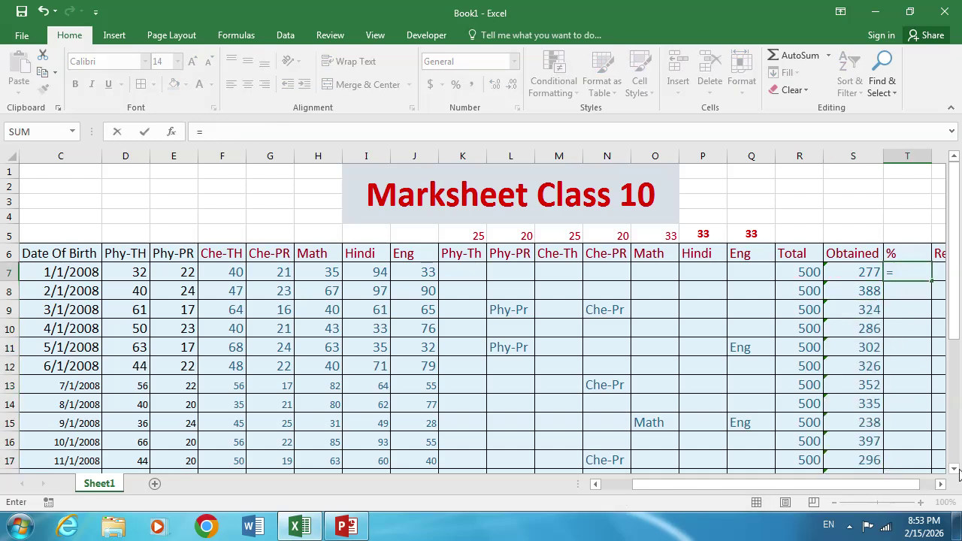
{"action": "left_click", "coordinate": [870, 273]}
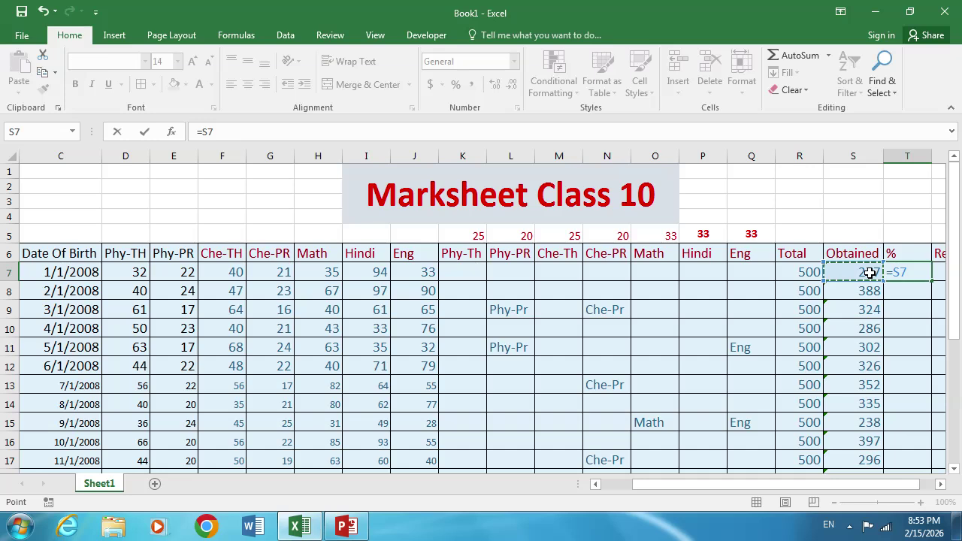
{"action": "type", "text": "/"}
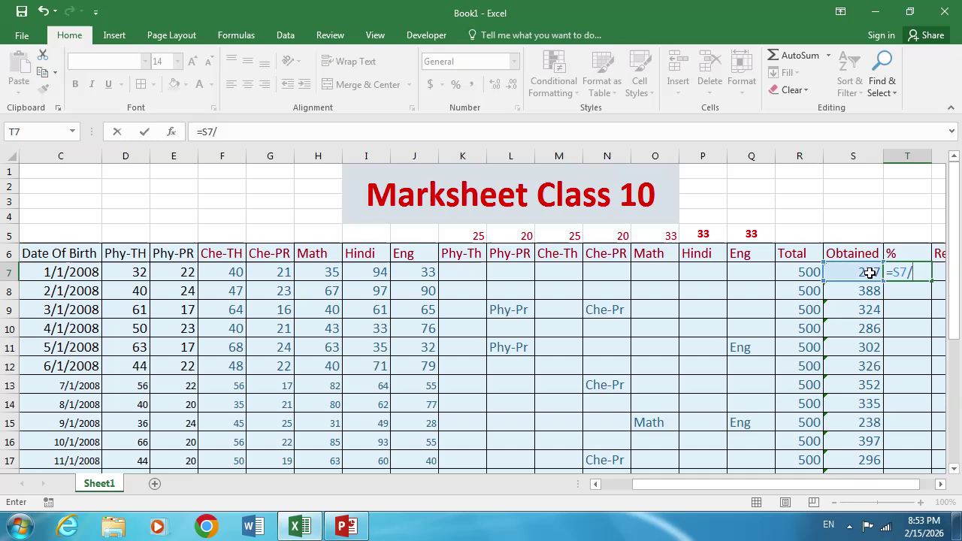
{"action": "left_click", "coordinate": [803, 273]}
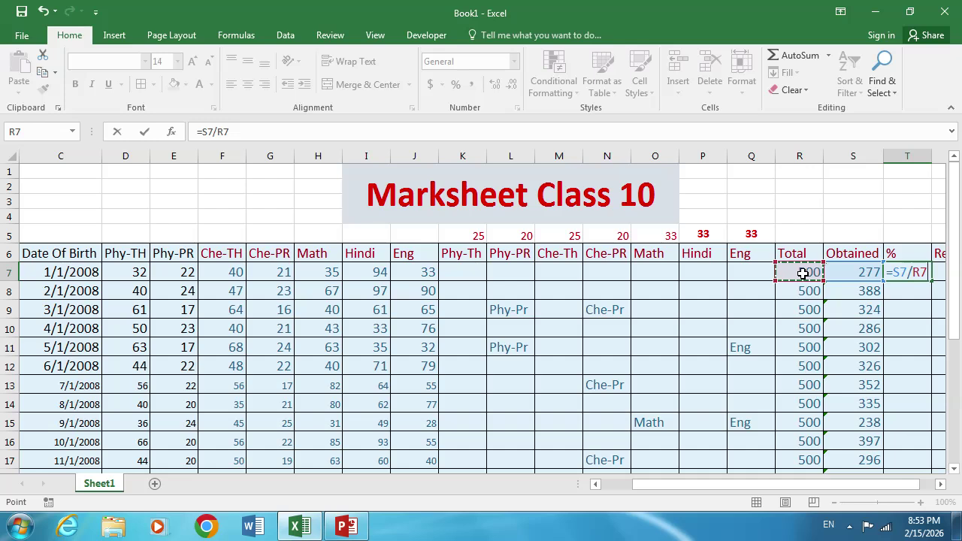
{"action": "type", "text": "*100"}
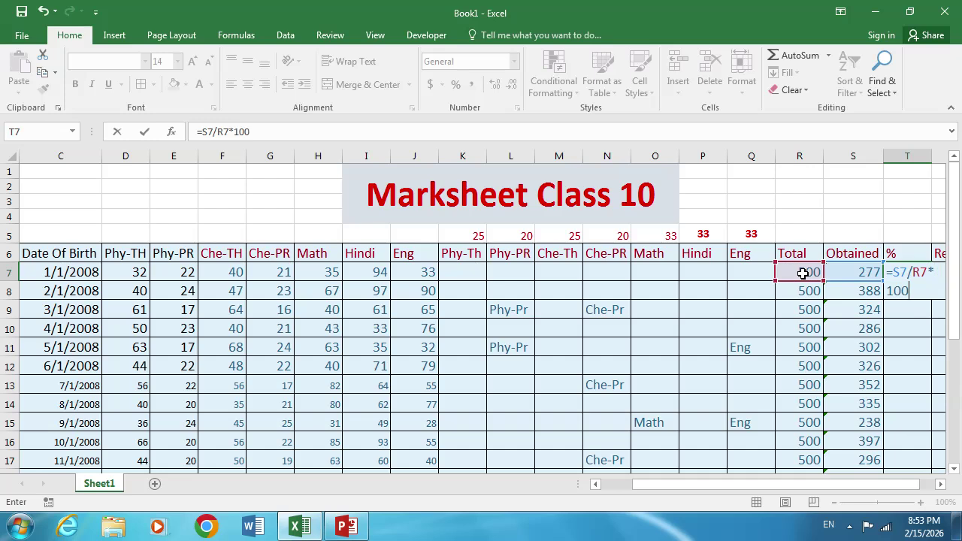
{"action": "key", "text": "Return"}
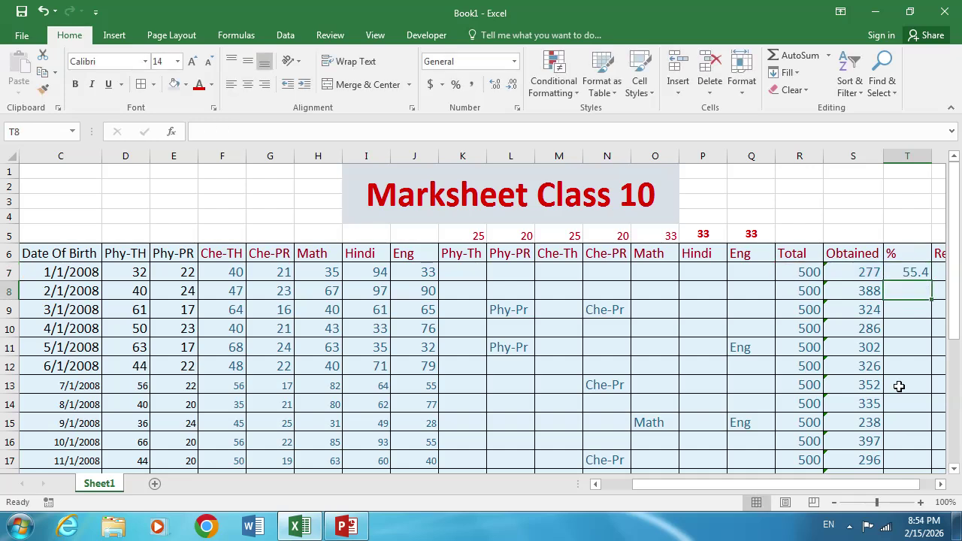
Enter =S8/R8*100 in cell T8 and fill it down the % column for the remaining student rows.
{"action": "left_click", "coordinate": [940, 485]}
{"action": "left_click", "coordinate": [941, 485]}
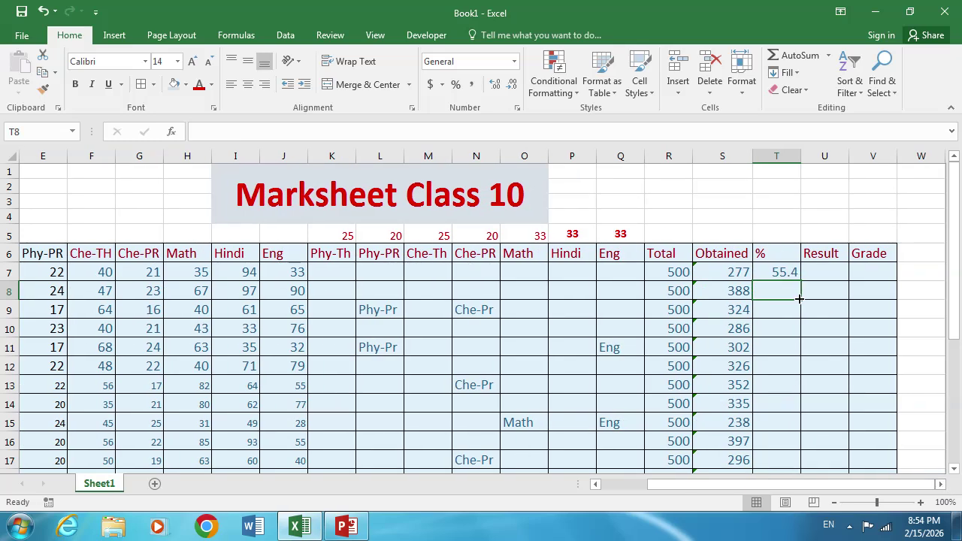
{"action": "type", "text": "="}
{"action": "left_click", "coordinate": [736, 291]}
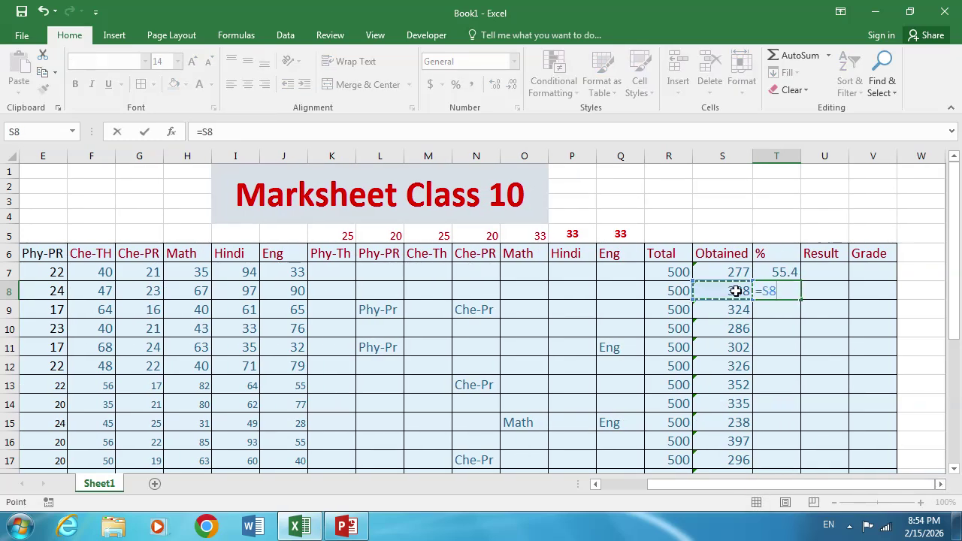
{"action": "type", "text": "/"}
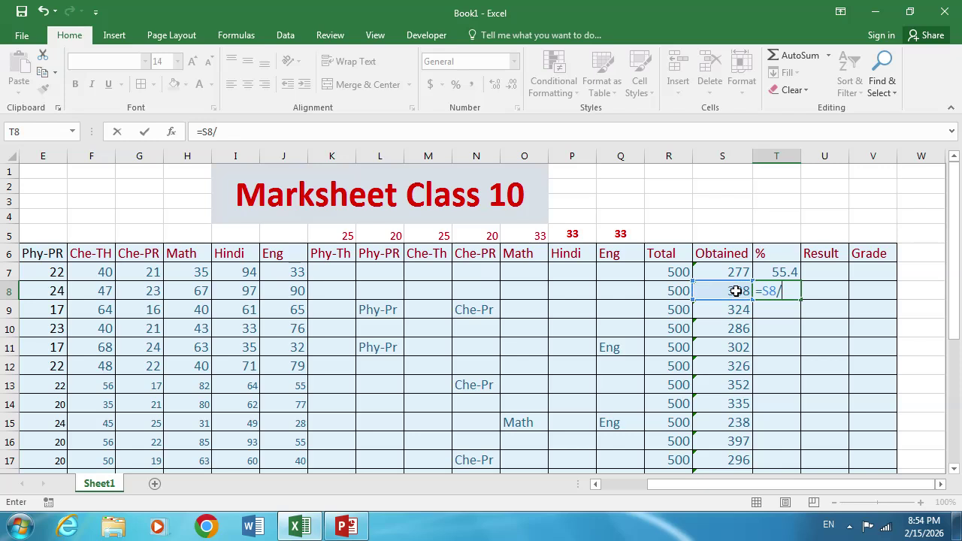
{"action": "left_click", "coordinate": [676, 291]}
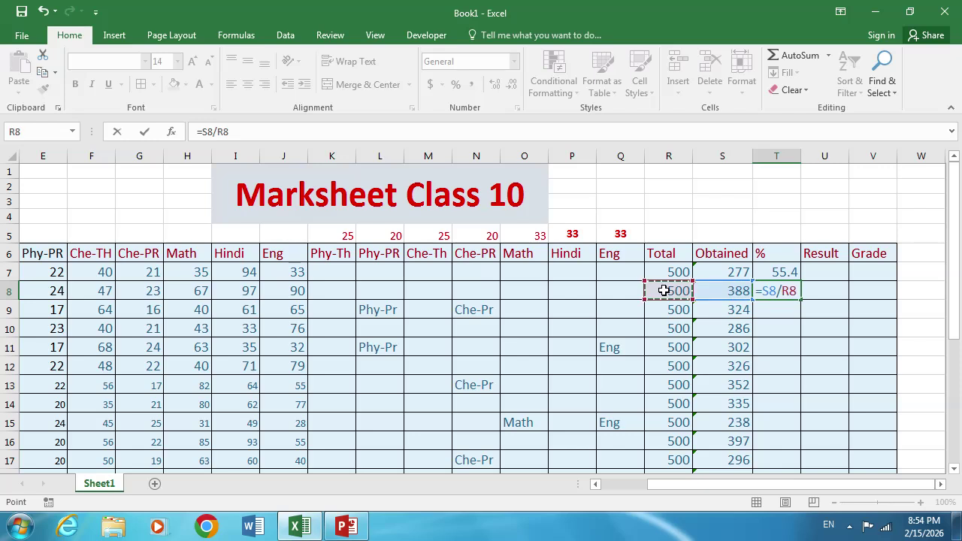
{"action": "type", "text": "*100"}
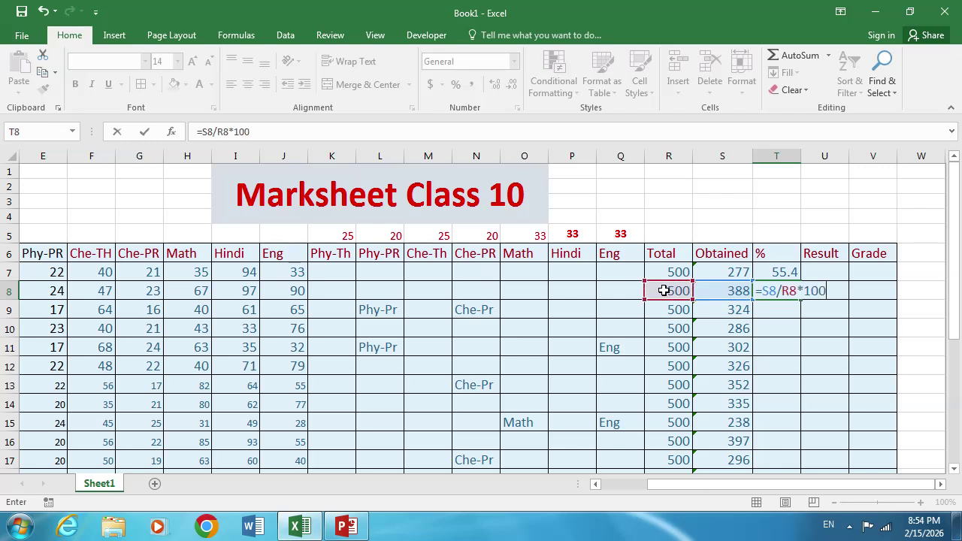
{"action": "key", "text": "Return"}
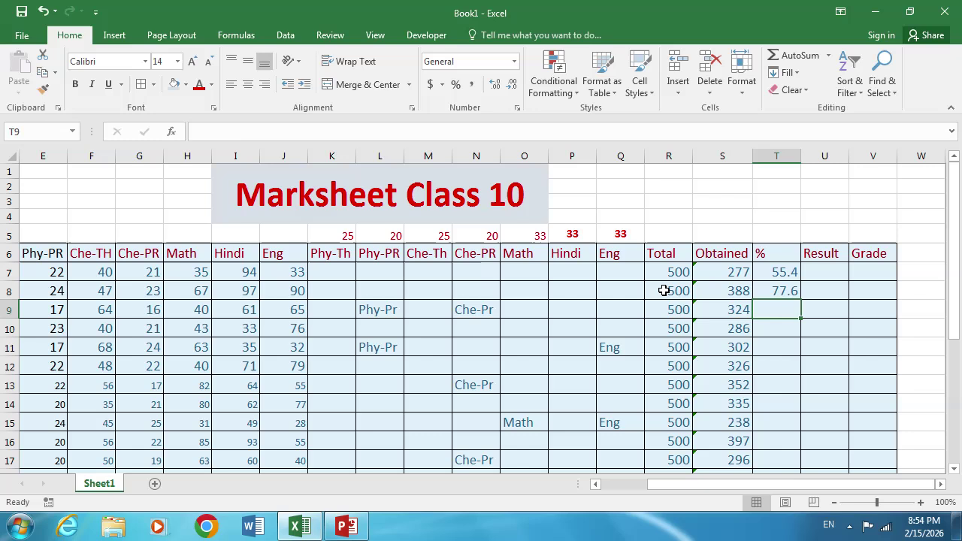
{"action": "left_click", "coordinate": [789, 293]}
{"action": "double_click", "coordinate": [800, 301]}
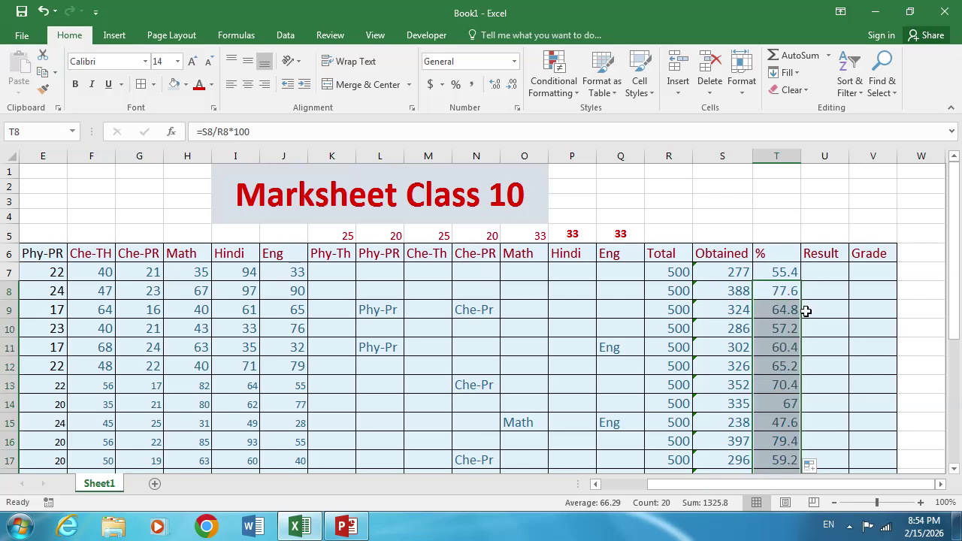
Start the Result formula in cell U7 with =IF(AND(D7>=25 to test the first student's Phy-TH mark.
{"action": "left_click", "coordinate": [829, 274]}
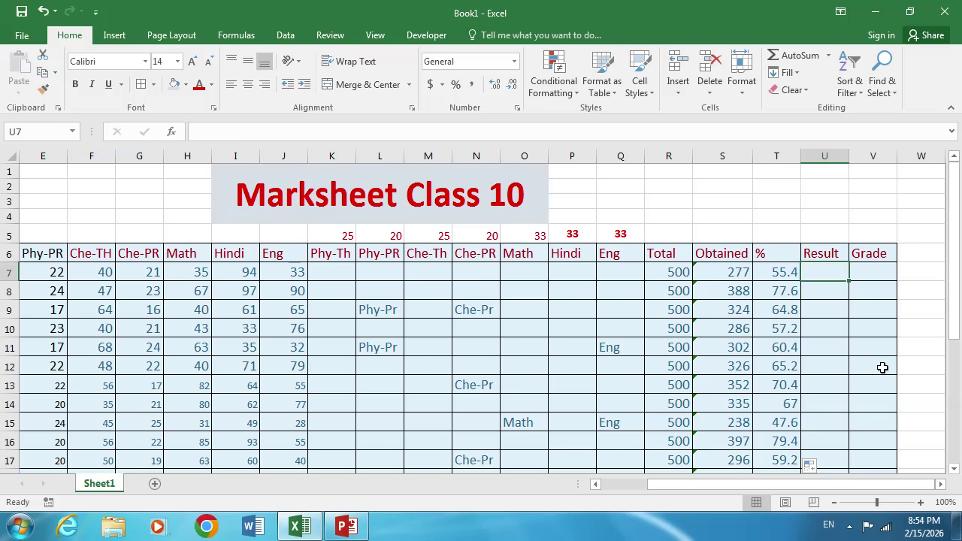
{"action": "type", "text": "=if"}
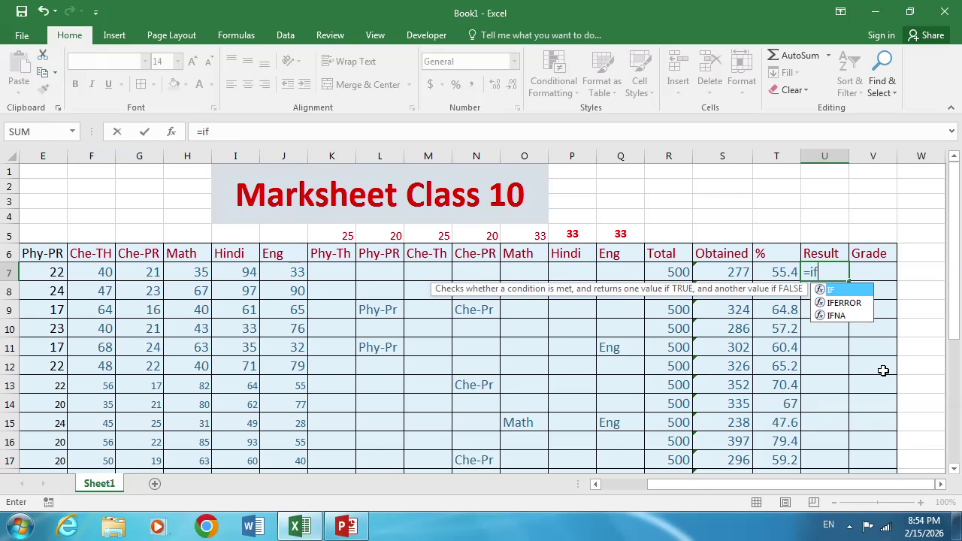
{"action": "key", "text": "Tab"}
{"action": "type", "text": "and"}
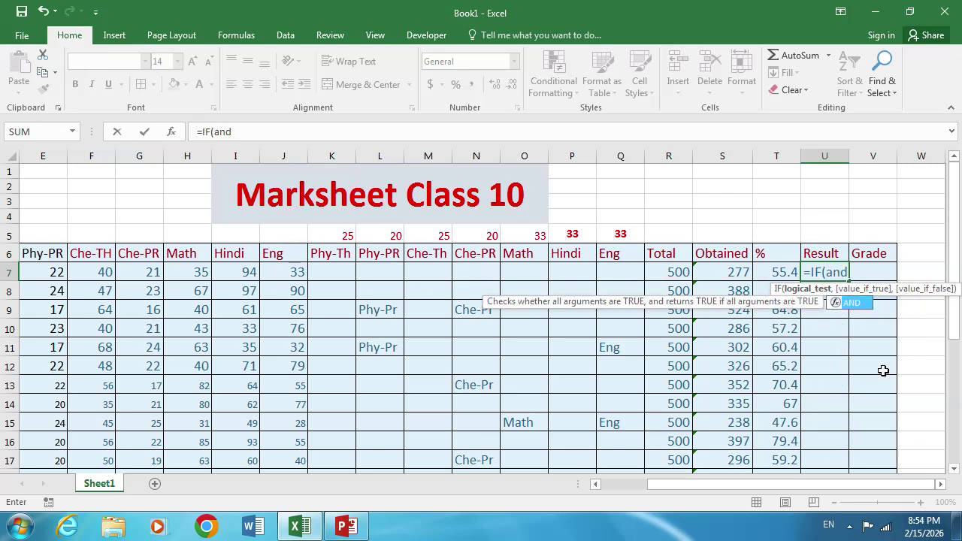
{"action": "key", "text": "Tab"}
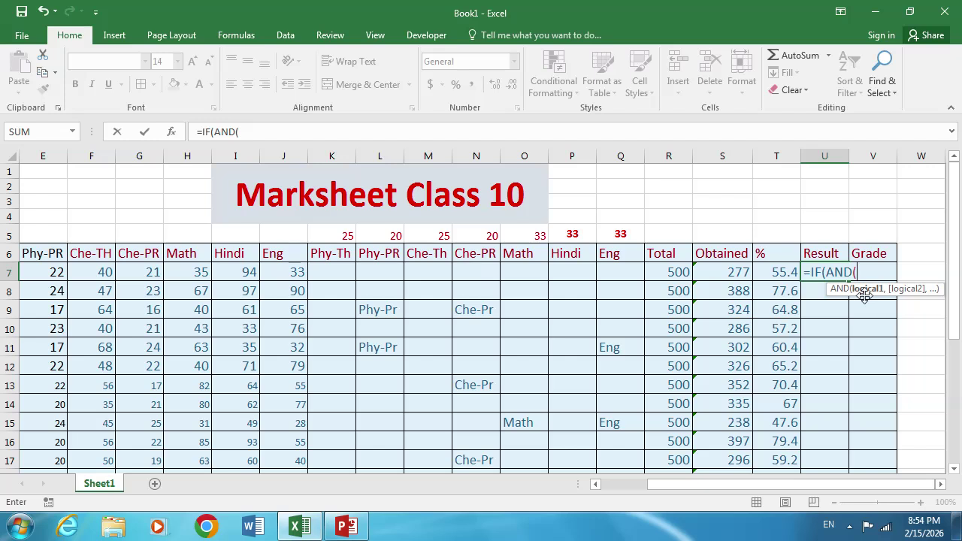
{"action": "left_click_drag", "start_coordinate": [815, 485], "coordinate": [757, 483]}
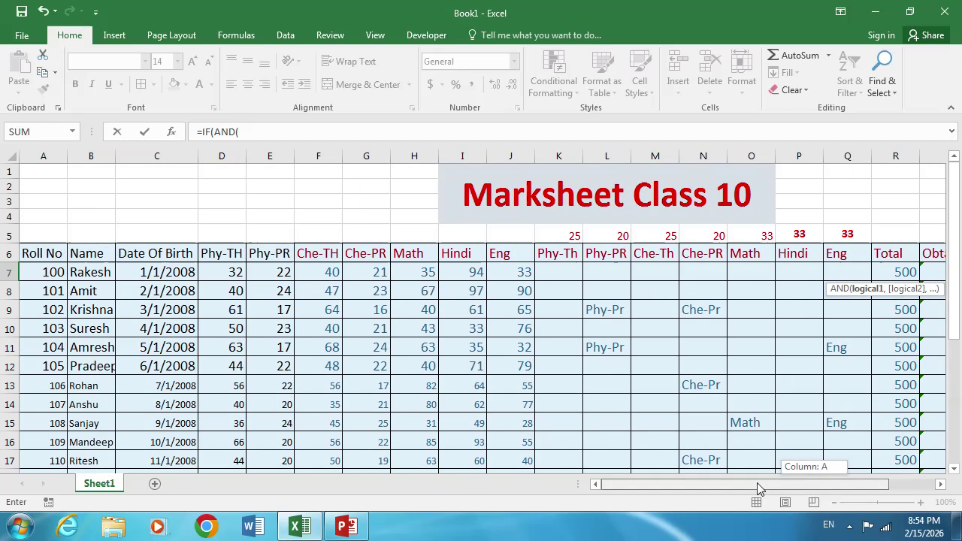
{"action": "left_click", "coordinate": [229, 275]}
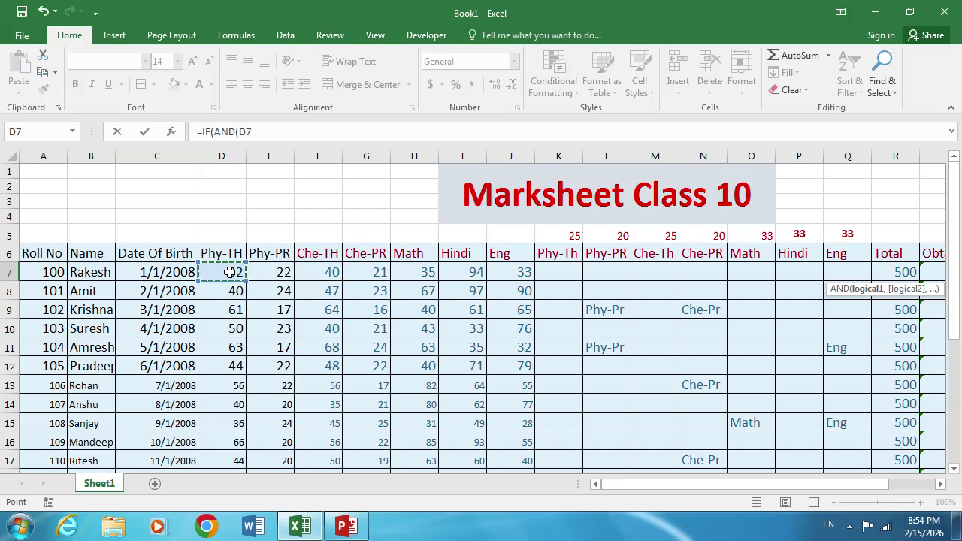
{"action": "type", "text": ">=2"}
{"action": "type", "text": "5"}
Extend the AND test in U7's Result formula with the conditions E7>=20, F7>=25 and G7>=20.
{"action": "left_click", "coordinate": [282, 133]}
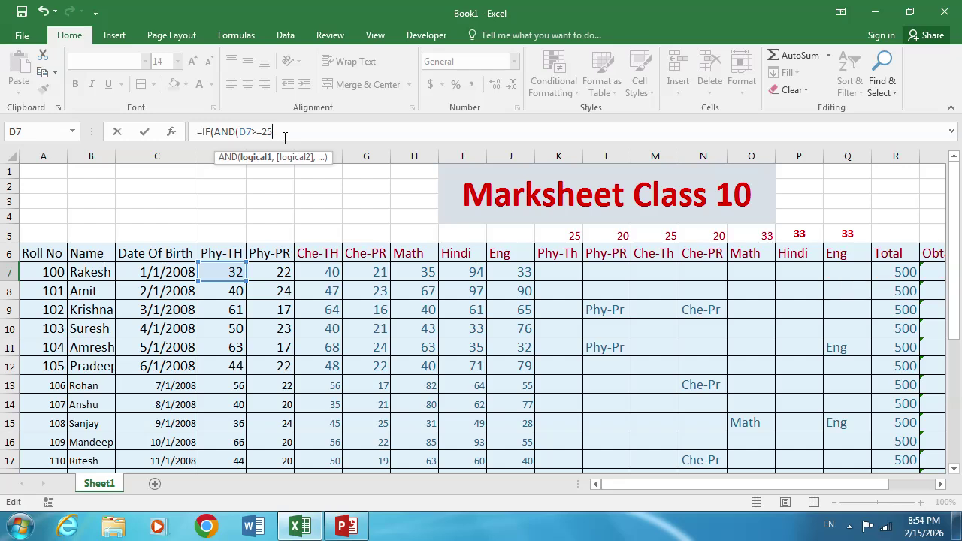
{"action": "type", "text": ","}
{"action": "left_click", "coordinate": [275, 273]}
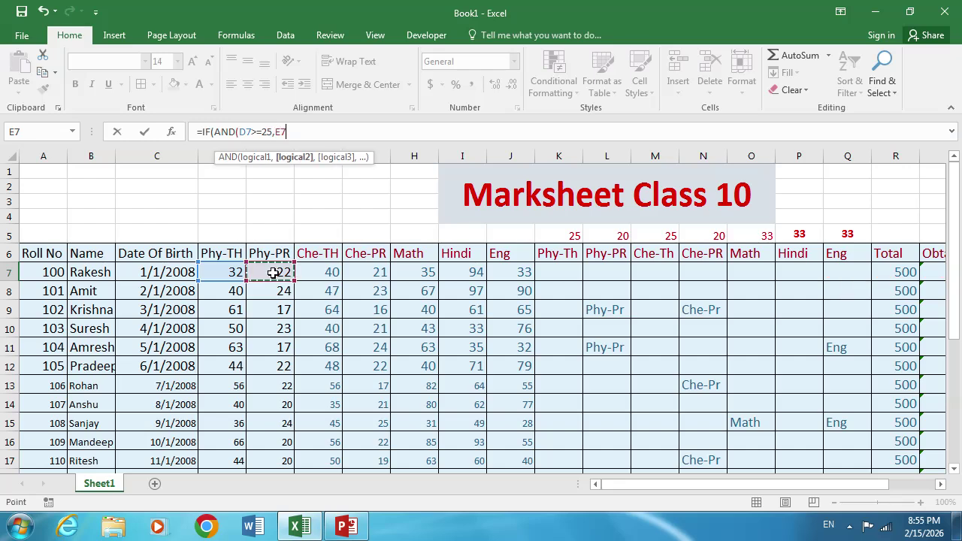
{"action": "type", "text": ">=20"}
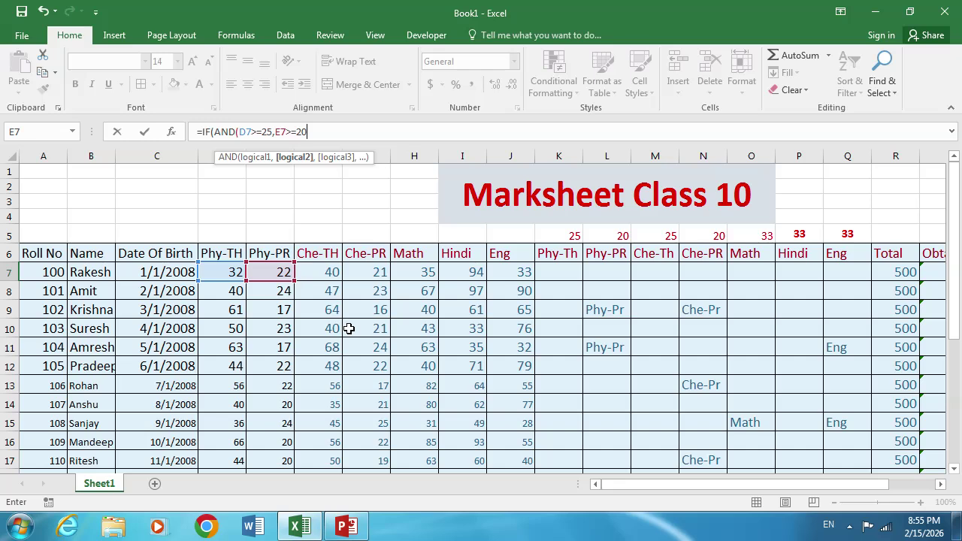
{"action": "type", "text": ","}
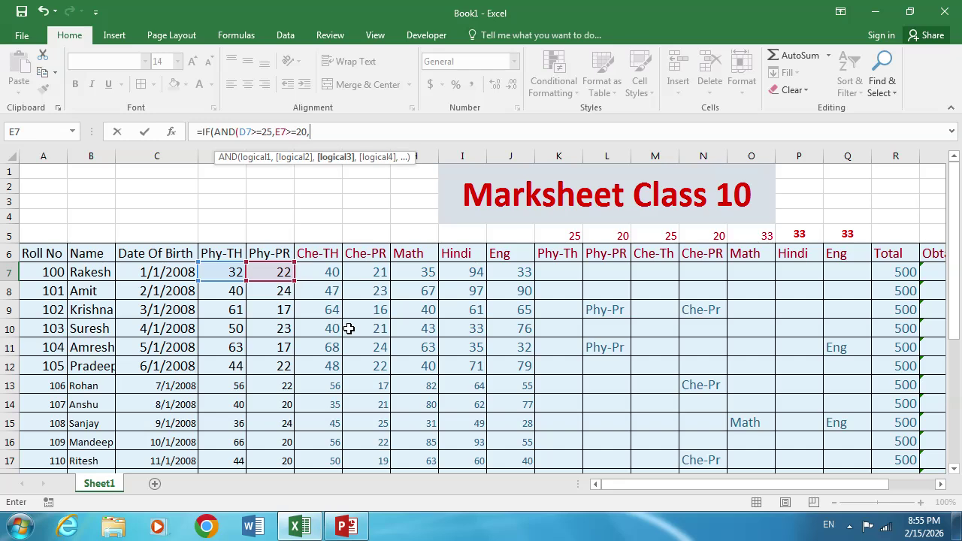
{"action": "left_click", "coordinate": [330, 276]}
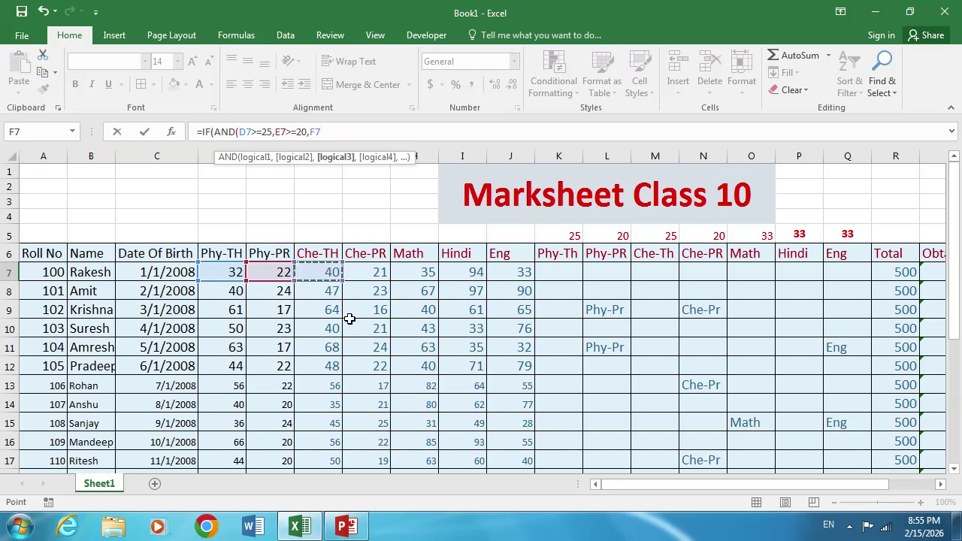
{"action": "type", "text": ">=25,"}
{"action": "left_click", "coordinate": [376, 272]}
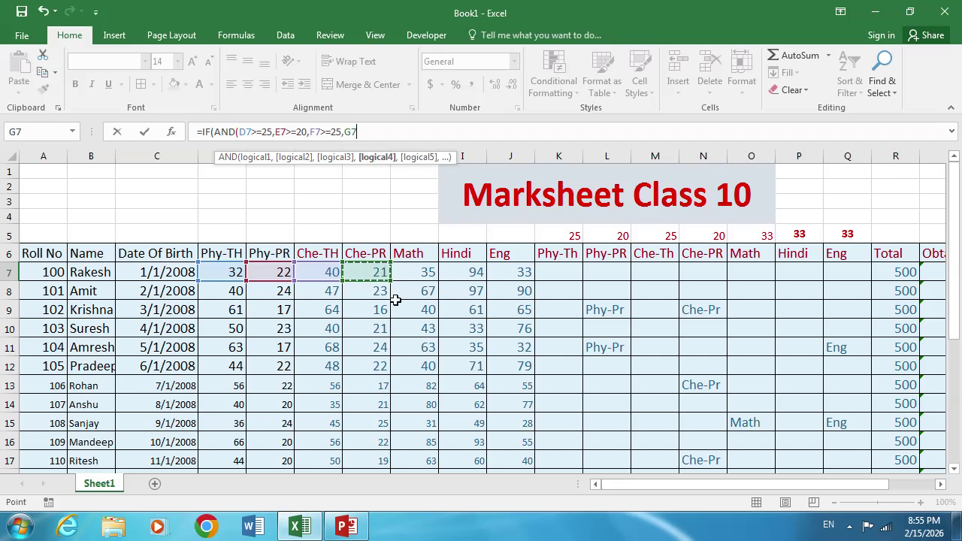
{"action": "type", "text": ">=20,"}
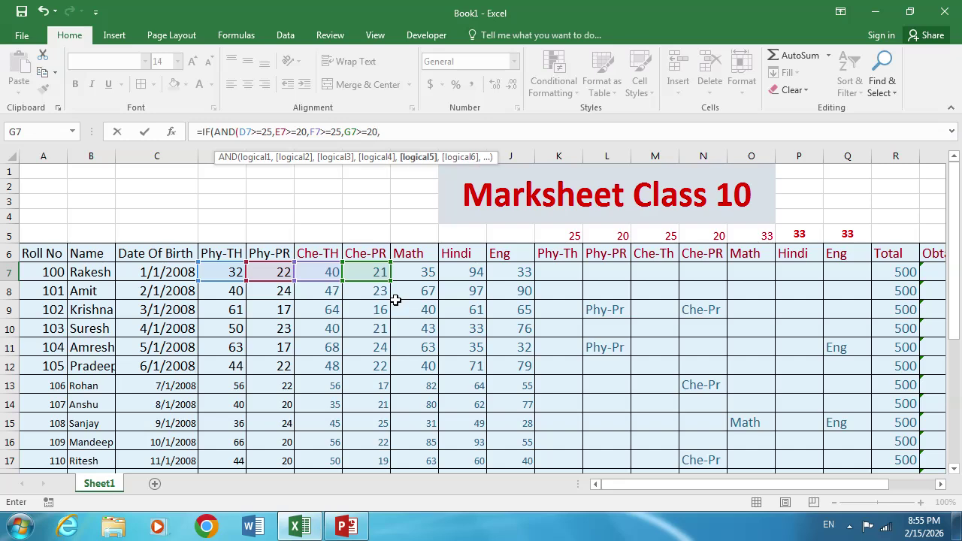
Extend the AND test in U7's Result formula with the Math and Hindi conditions H7>=33 and I7>=33.
{"action": "left_click", "coordinate": [426, 272]}
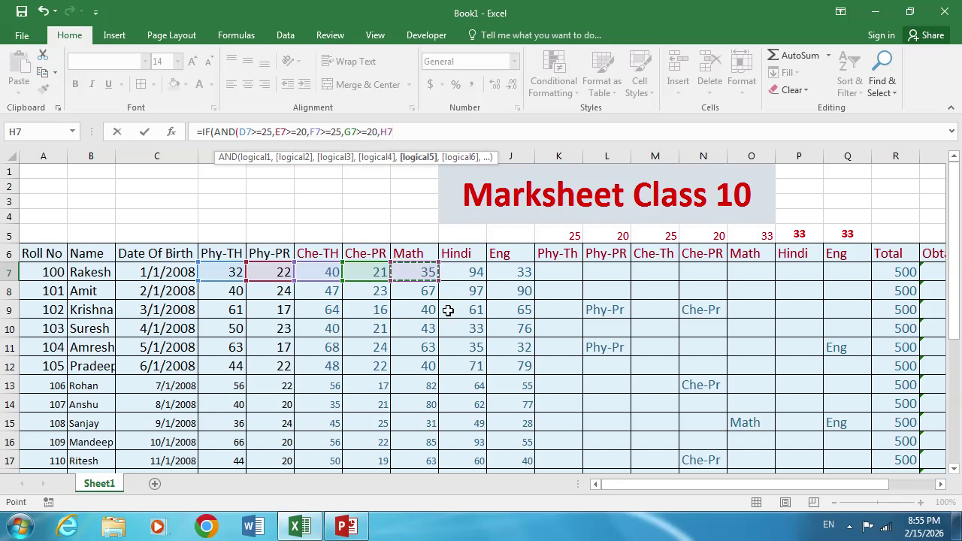
{"action": "type", "text": ">=33,"}
{"action": "left_click", "coordinate": [473, 272]}
{"action": "type", "text": ">"}
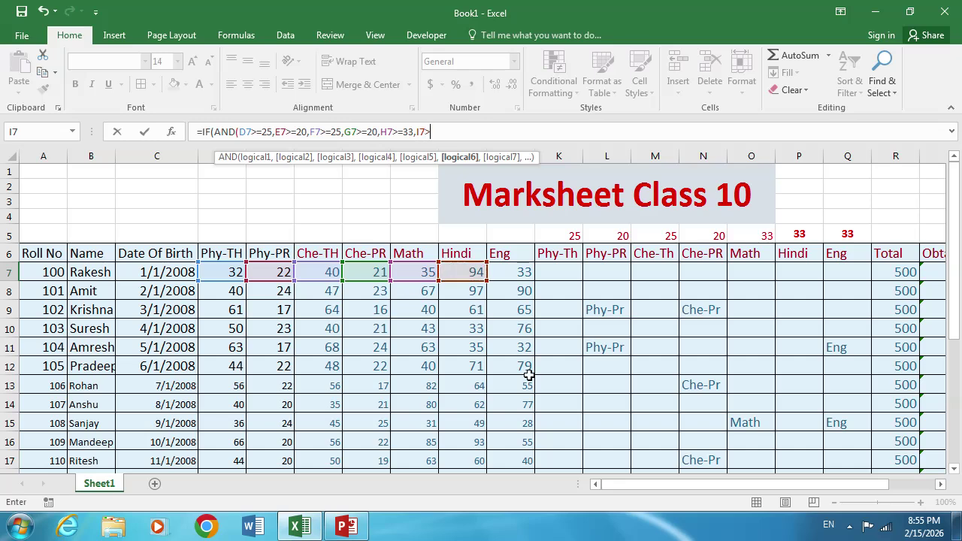
{"action": "type", "text": "=33,"}
Complete U7's Result formula by adding J7 as the last AND argument, with "Pass" if true and "Fail" if false.
{"action": "left_click", "coordinate": [521, 275]}
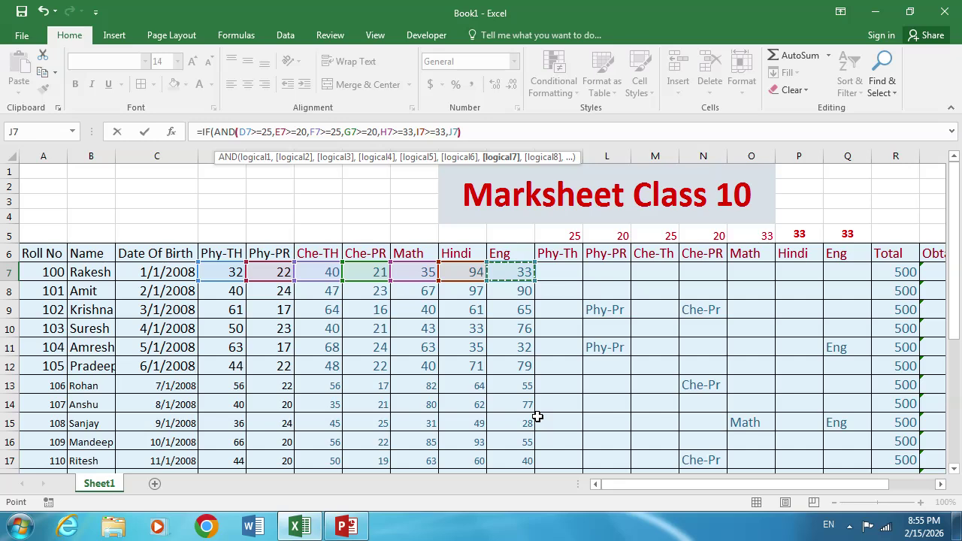
{"action": "type", "text": "),\""}
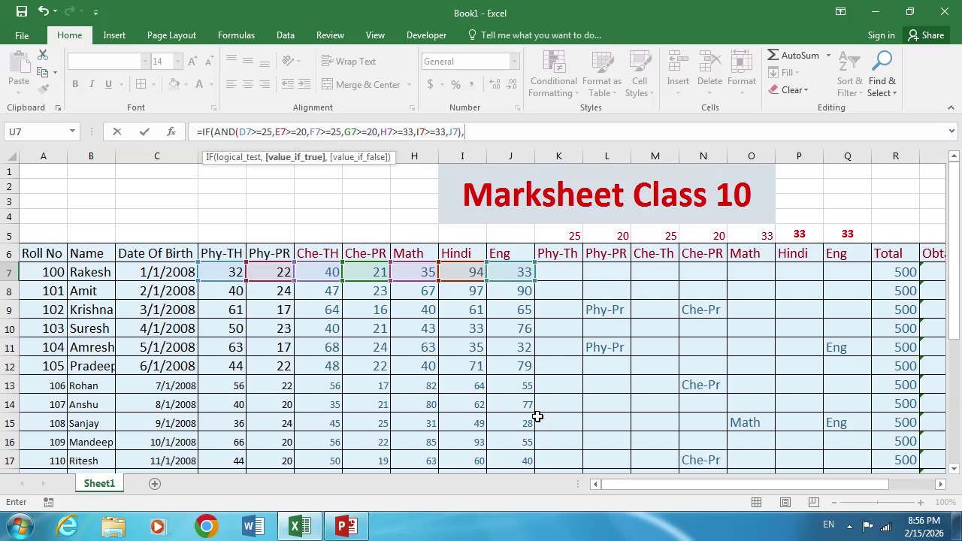
{"action": "type", "text": "Pass\",\"Fail"}
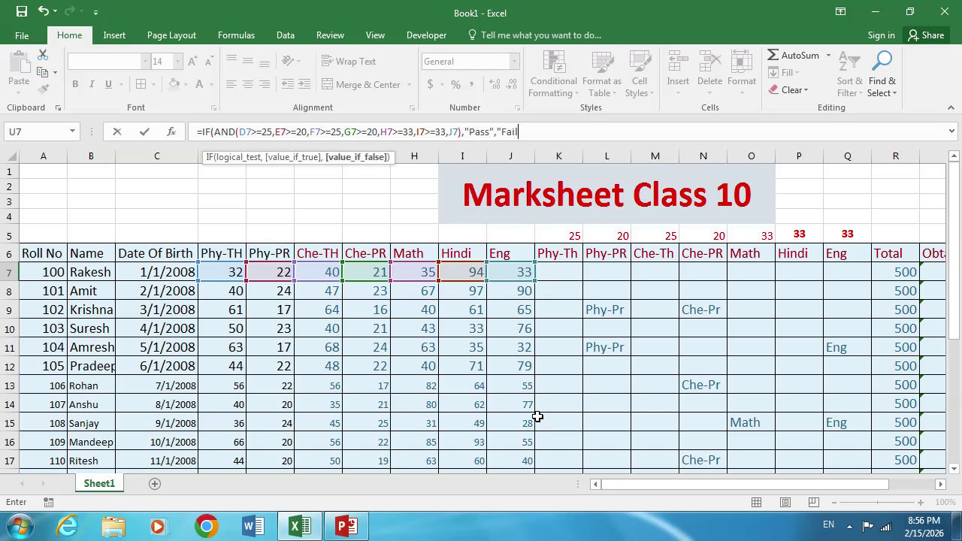
{"action": "type", "text": "\")"}
{"action": "key", "text": "ctrl+Return"}
{"action": "key", "text": "Return"}
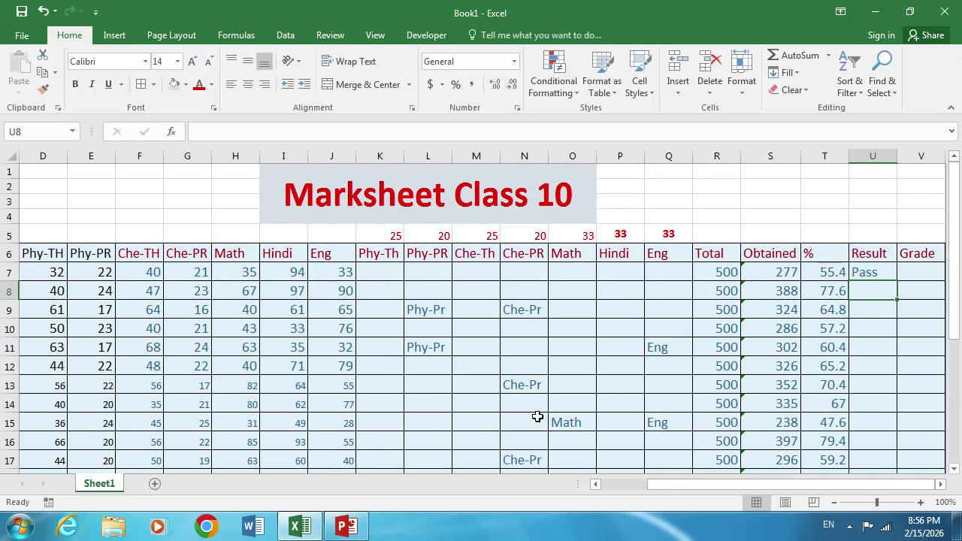
Widen the Result column slightly.
{"action": "left_click", "coordinate": [874, 274]}
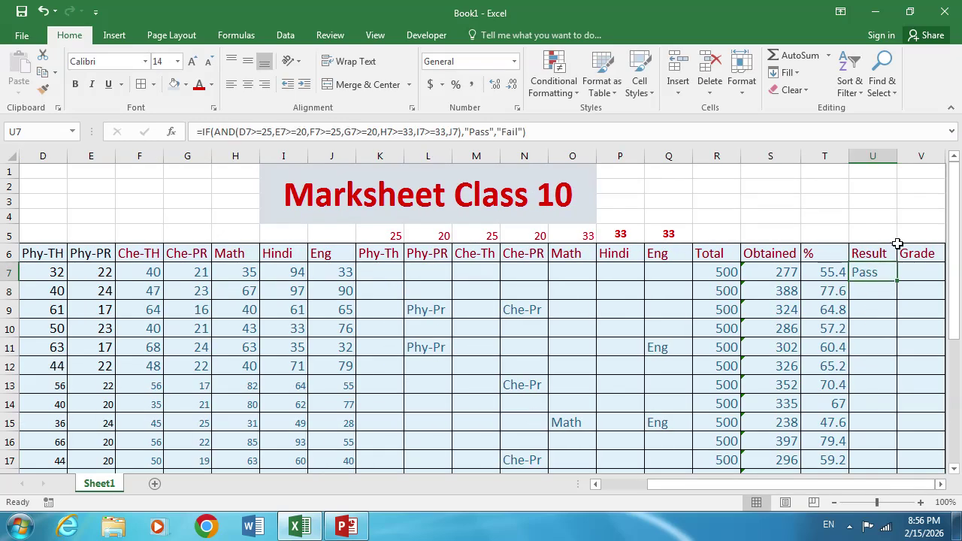
{"action": "left_click_drag", "start_coordinate": [903, 158], "coordinate": [903, 158]}
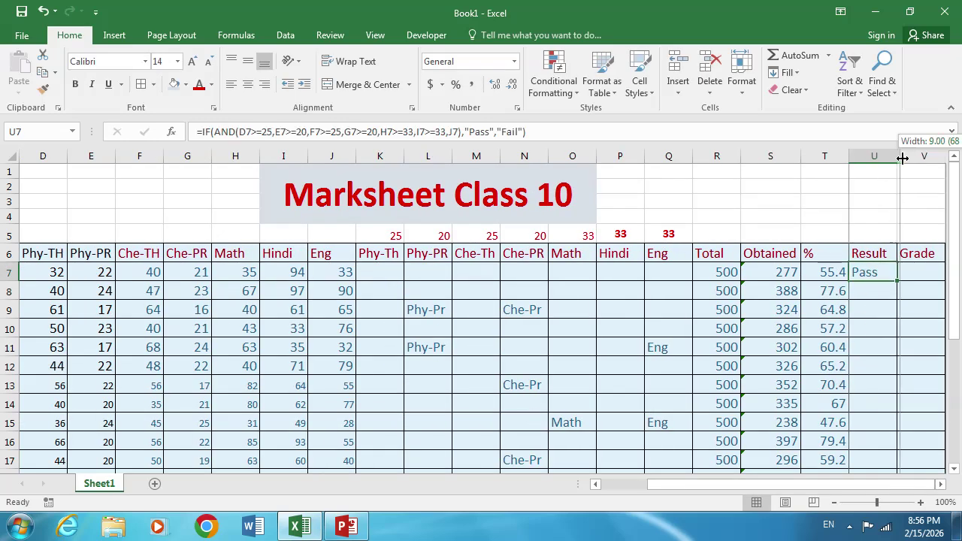
{"action": "left_click", "coordinate": [940, 484]}
{"action": "left_click", "coordinate": [940, 484]}
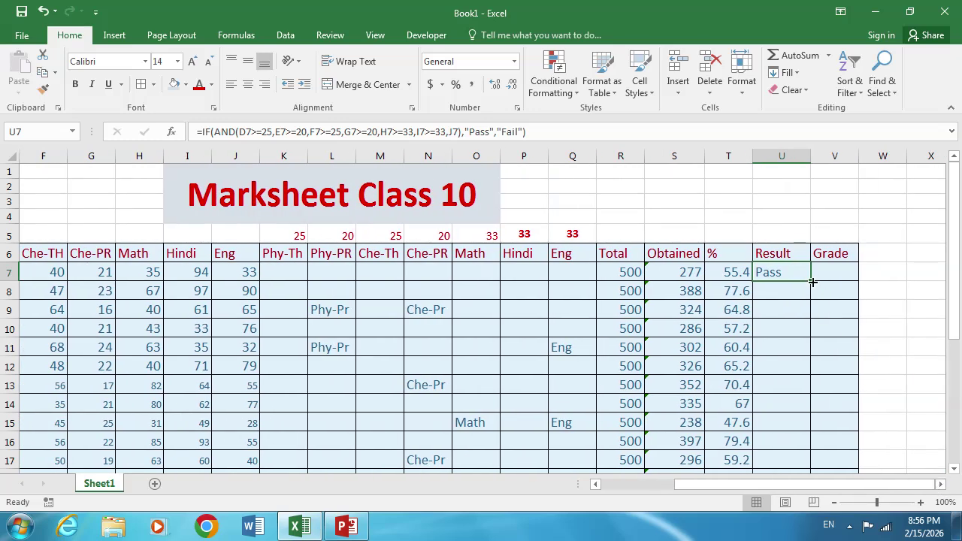
Start the Result formula in cell U8 with =IF(AND(D8>=25, to test the second student's Phy-TH mark.
{"action": "left_click", "coordinate": [789, 291]}
{"action": "type", "text": "="}
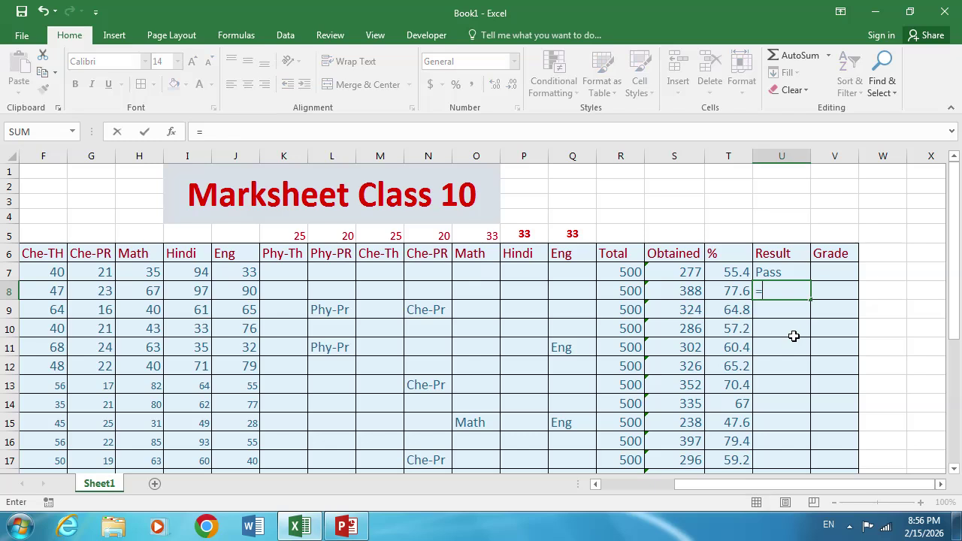
{"action": "type", "text": "if"}
{"action": "key", "text": "Tab"}
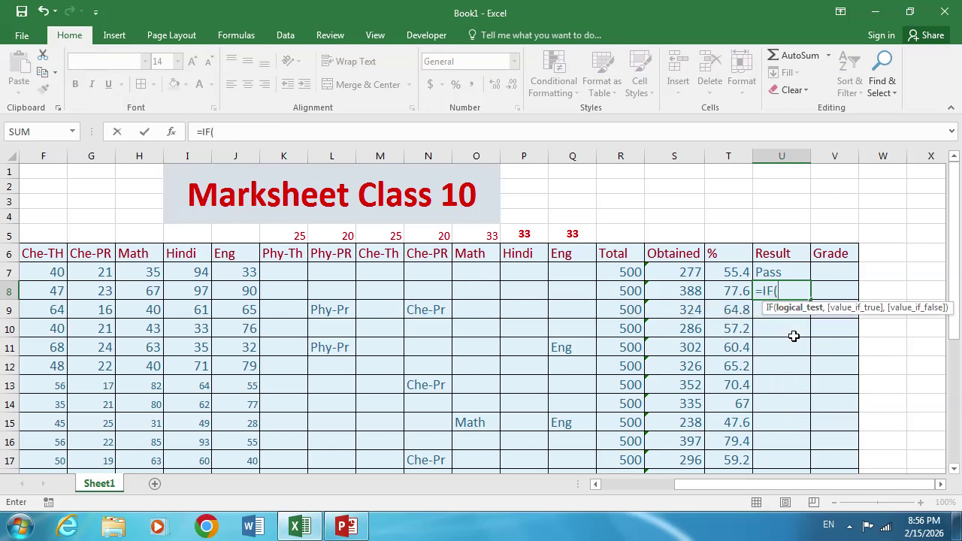
{"action": "type", "text": "and"}
{"action": "key", "text": "Tab"}
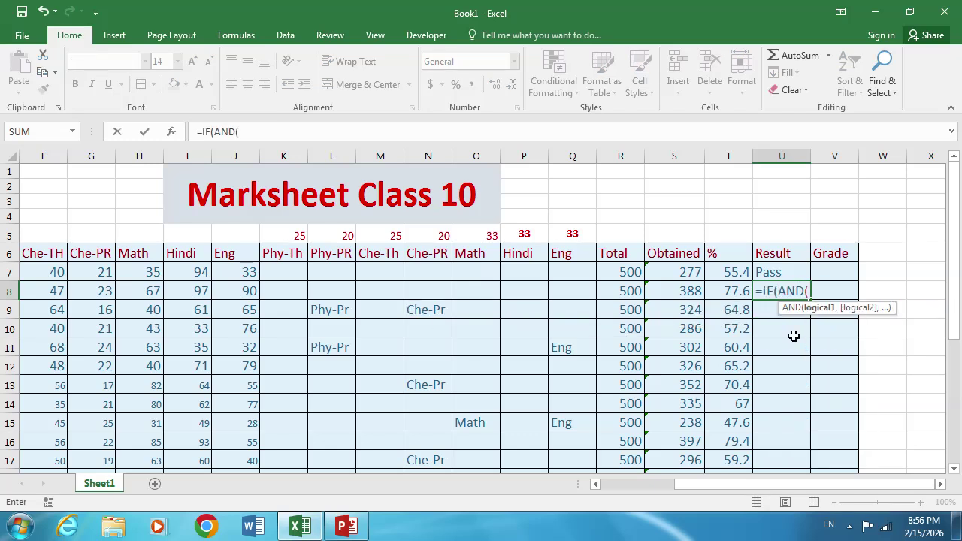
{"action": "left_click_drag", "start_coordinate": [718, 482], "coordinate": [654, 493]}
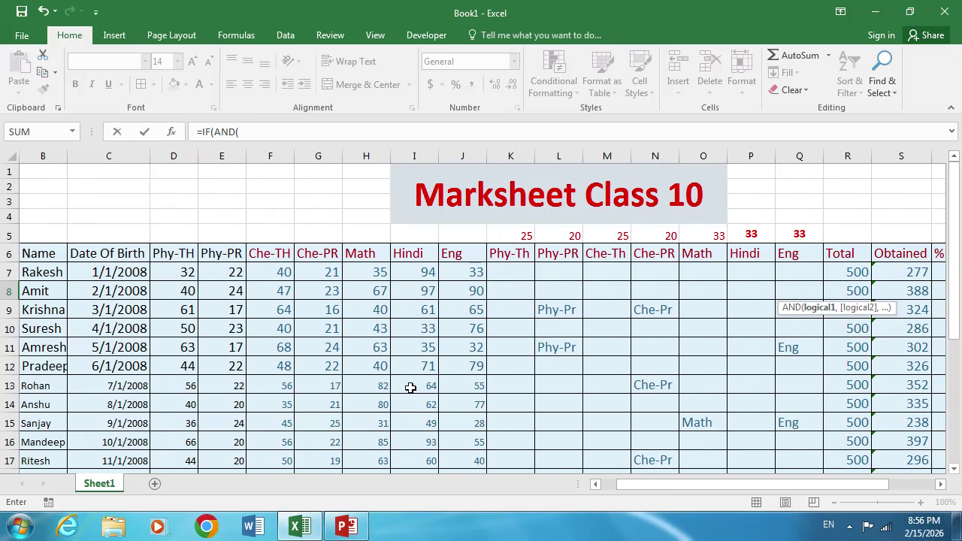
{"action": "left_click", "coordinate": [173, 291]}
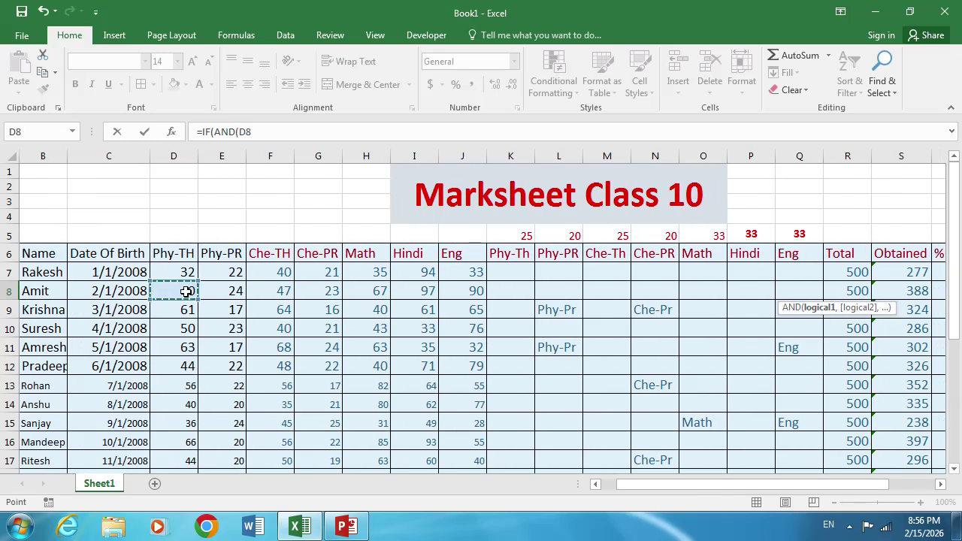
{"action": "type", "text": ">=25,"}
{"action": "left_click", "coordinate": [296, 130]}
Extend the AND test in U8's Result formula with the conditions E8>=20, F8>=25 and G8>=20.
{"action": "left_click", "coordinate": [233, 291]}
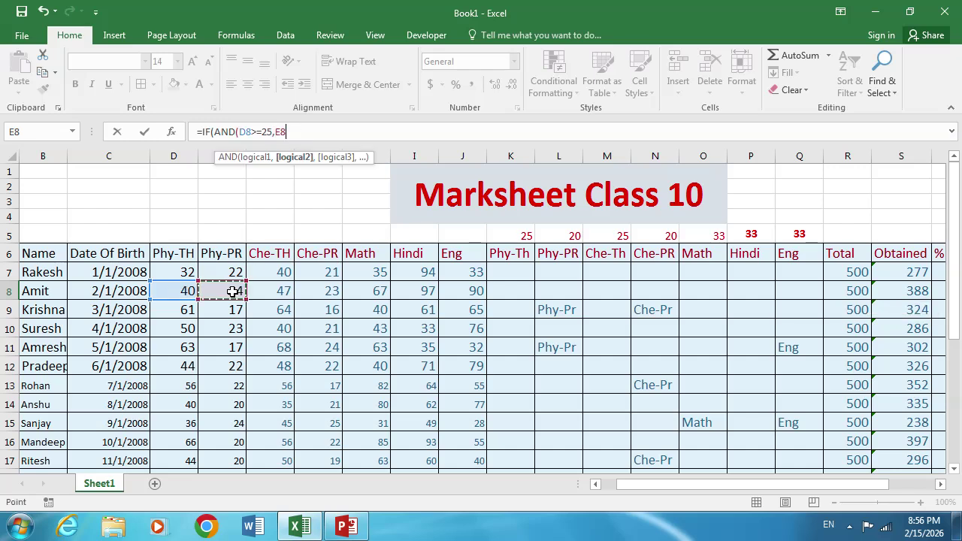
{"action": "type", "text": ">=20,"}
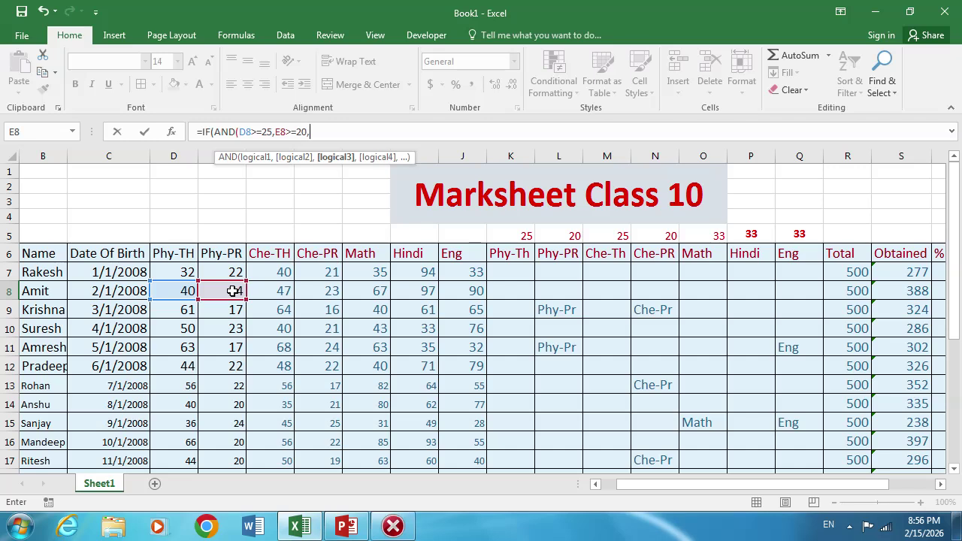
{"action": "left_click", "coordinate": [268, 291]}
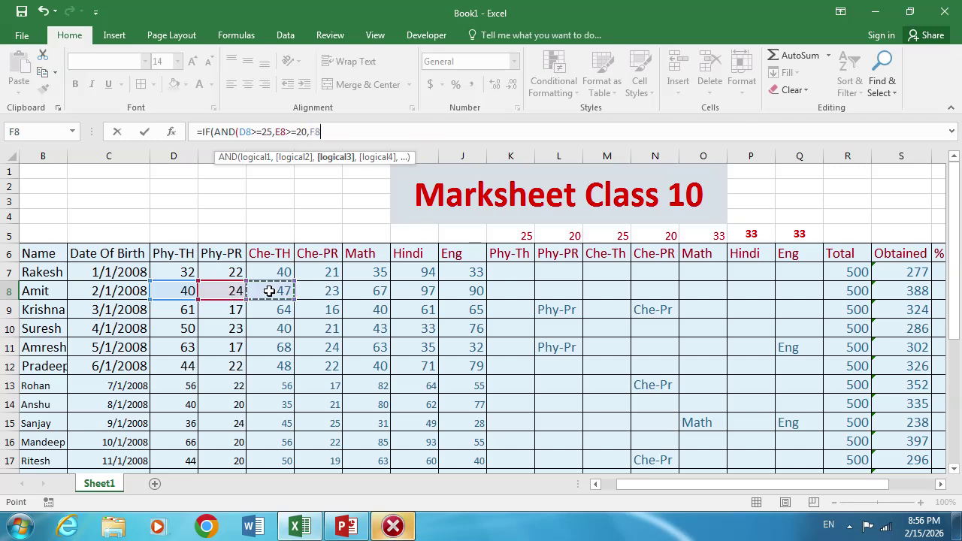
{"action": "type", "text": ">=25,"}
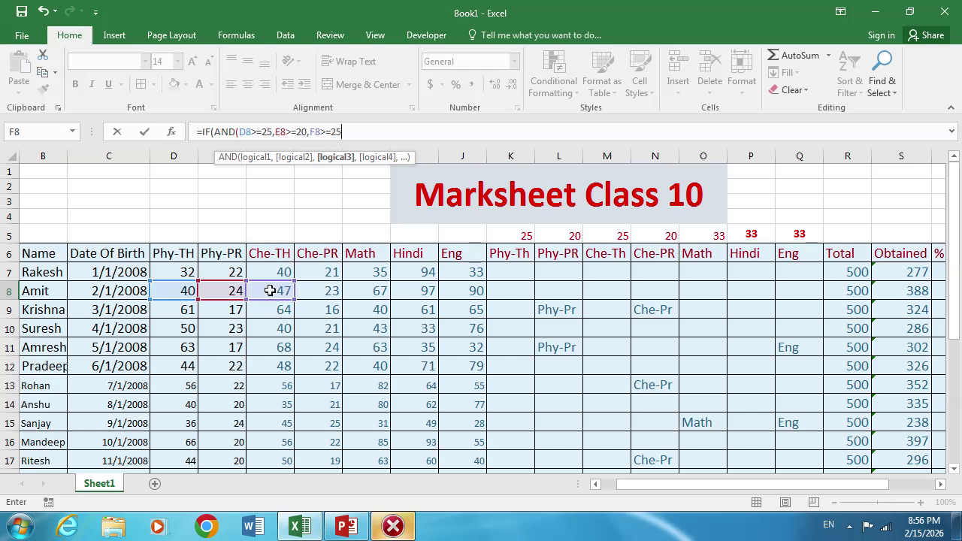
{"action": "left_click", "coordinate": [325, 293]}
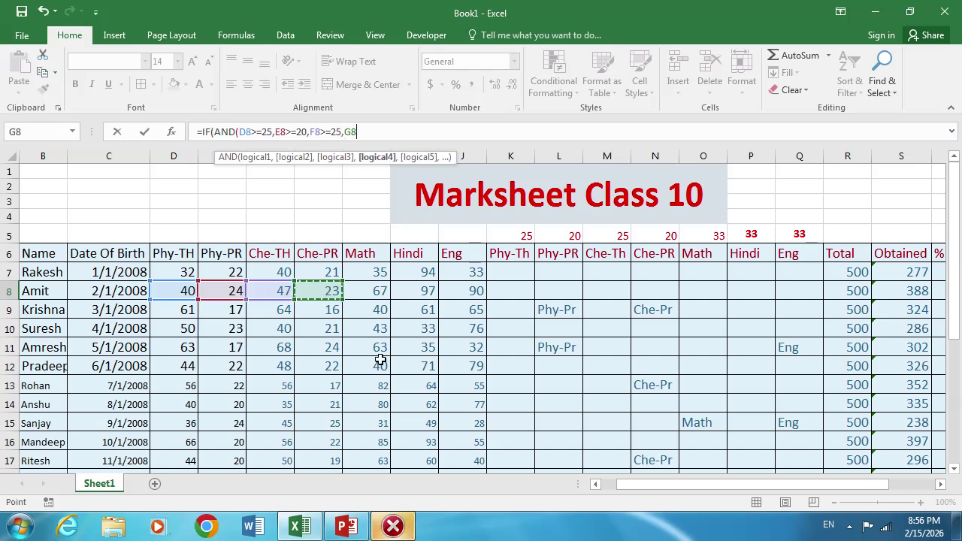
{"action": "type", "text": ">"}
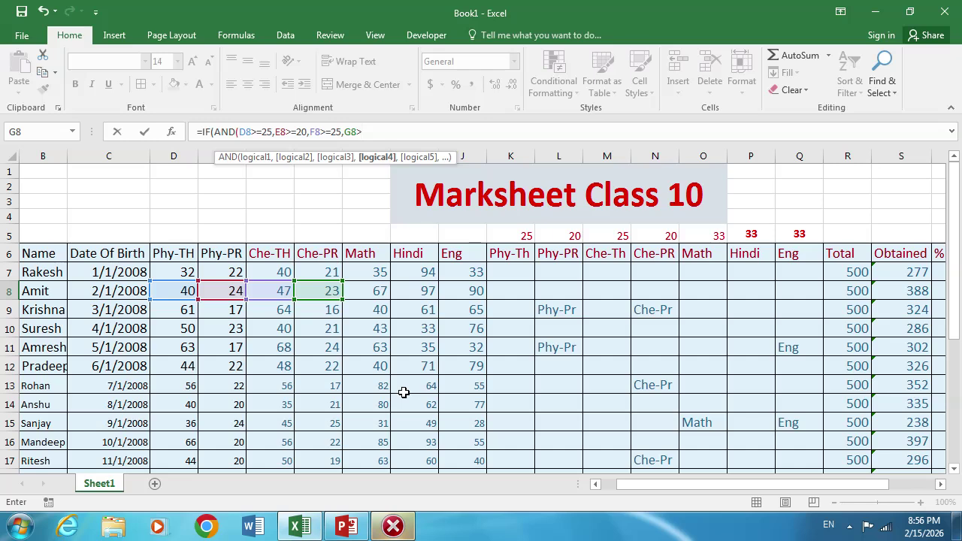
{"action": "type", "text": "20"}
{"action": "key", "text": "BackSpace"}
{"action": "key", "text": "BackSpace"}
{"action": "type", "text": "=,"}
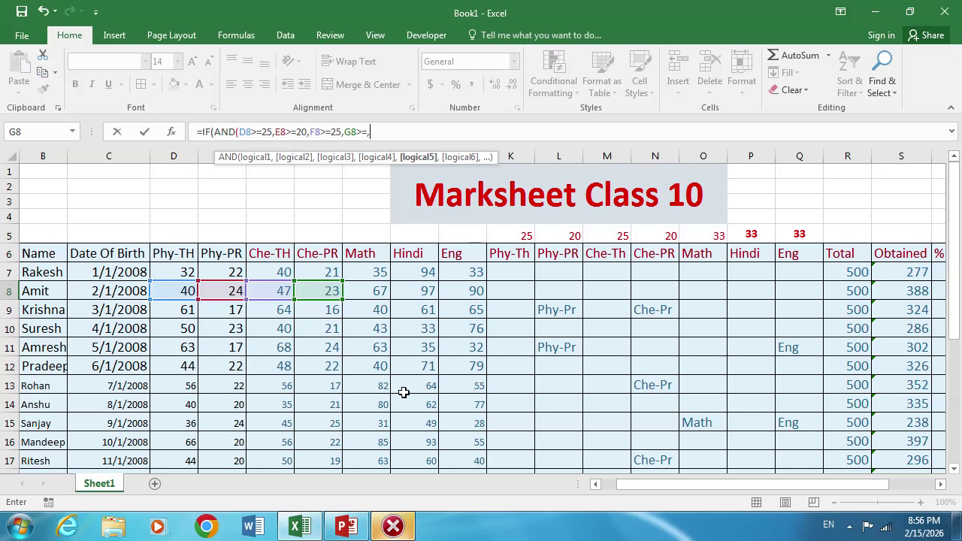
{"action": "key", "text": "BackSpace"}
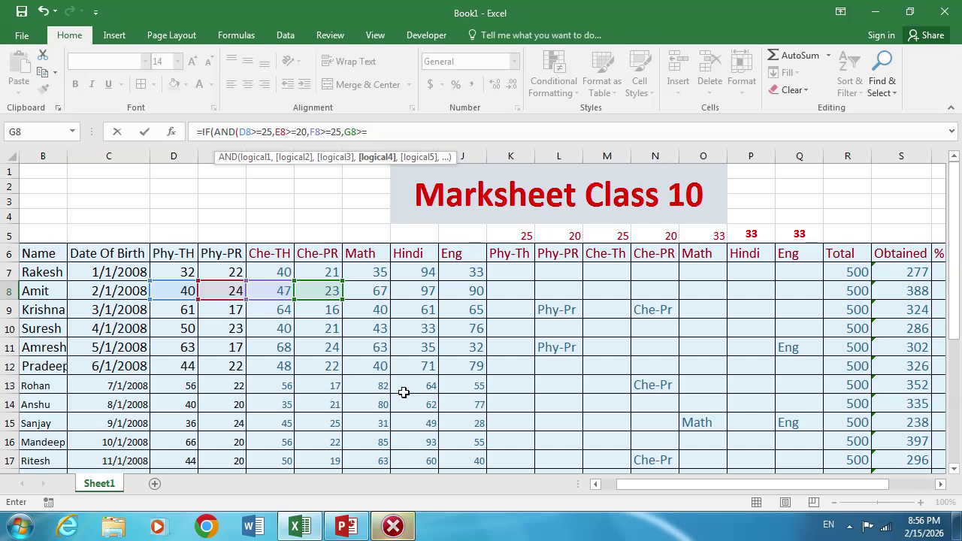
{"action": "type", "text": "20,"}
Add the Math and Hindi conditions H8>=33 and I8>=33 to the AND test in U8's Result formula.
{"action": "left_click", "coordinate": [381, 295]}
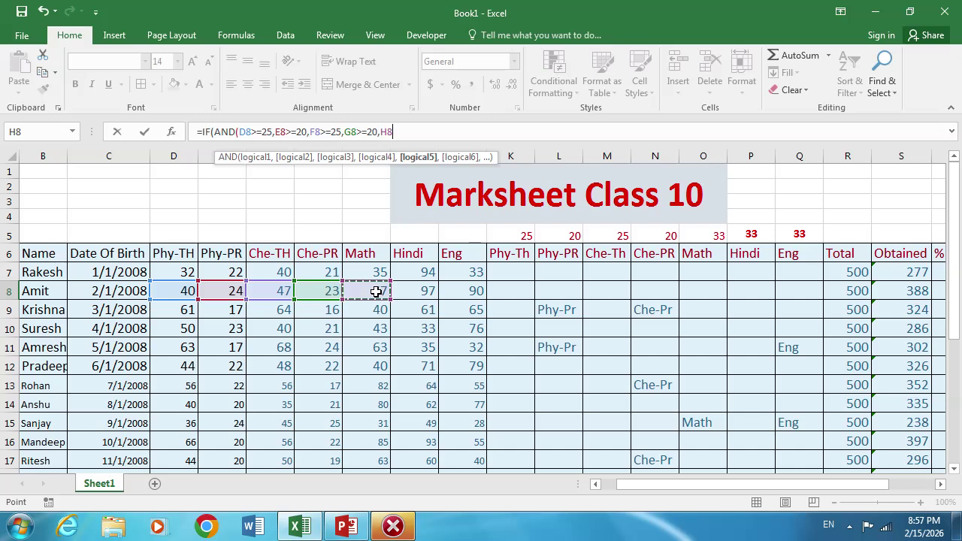
{"action": "type", "text": ">="}
{"action": "type", "text": "33,"}
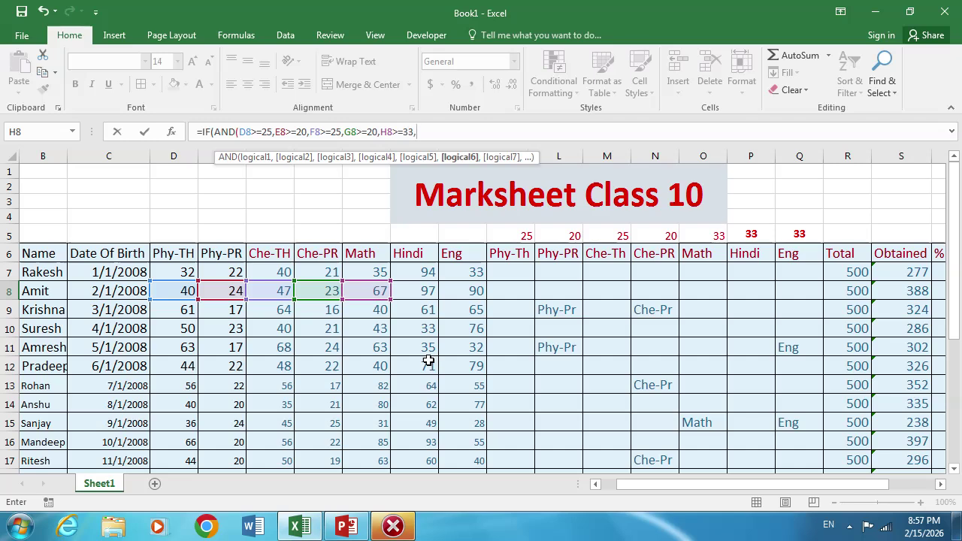
{"action": "left_click", "coordinate": [425, 295]}
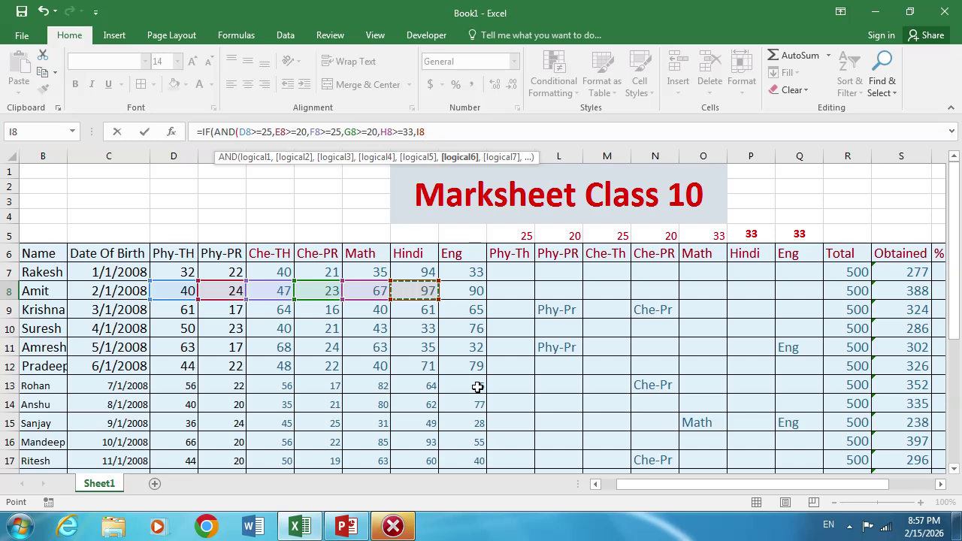
{"action": "type", "text": ">=33,"}
Complete U8's Result formula by adding J8 as the last AND argument, with "Pass" if true and "Fail" if false.
{"action": "left_click", "coordinate": [477, 297]}
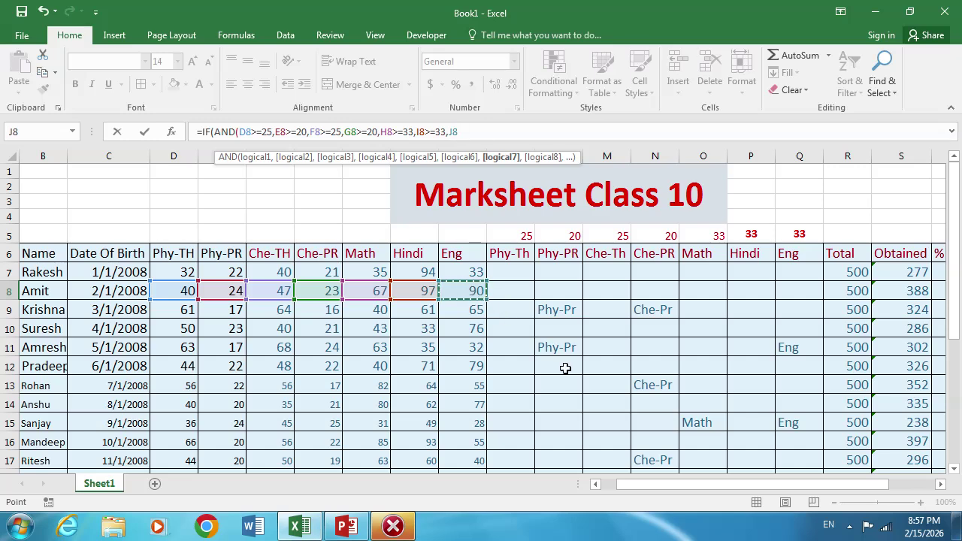
{"action": "type", "text": ")"}
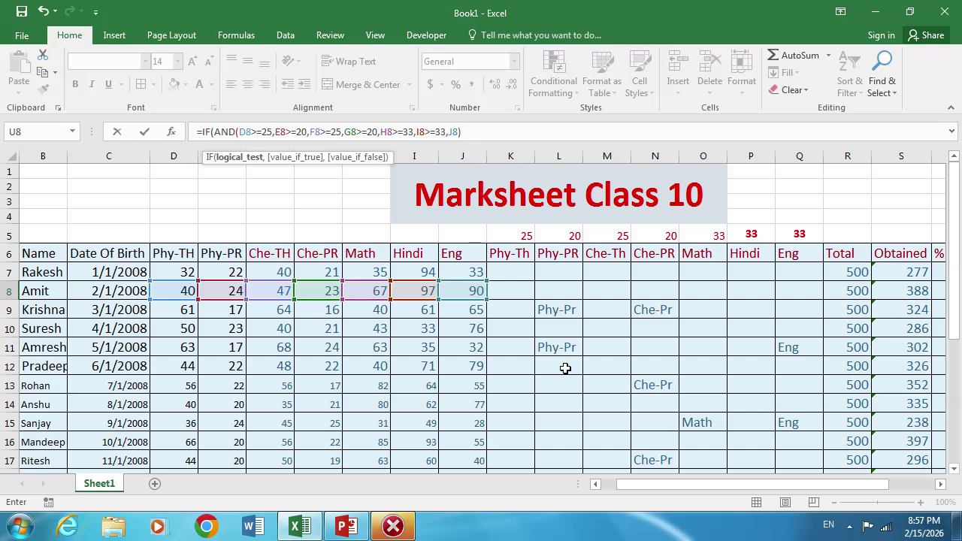
{"action": "type", "text": ",\"P"}
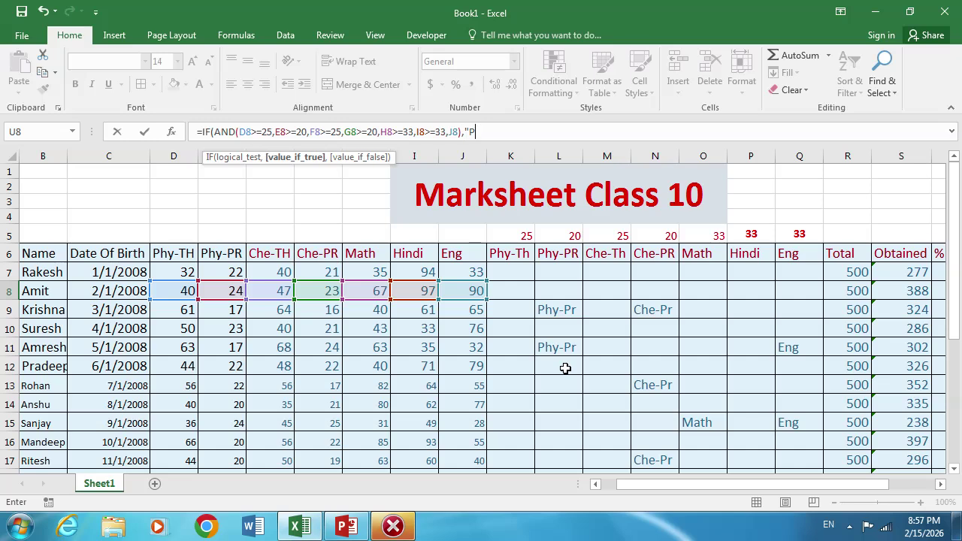
{"action": "type", "text": "ass\",\"Fail"}
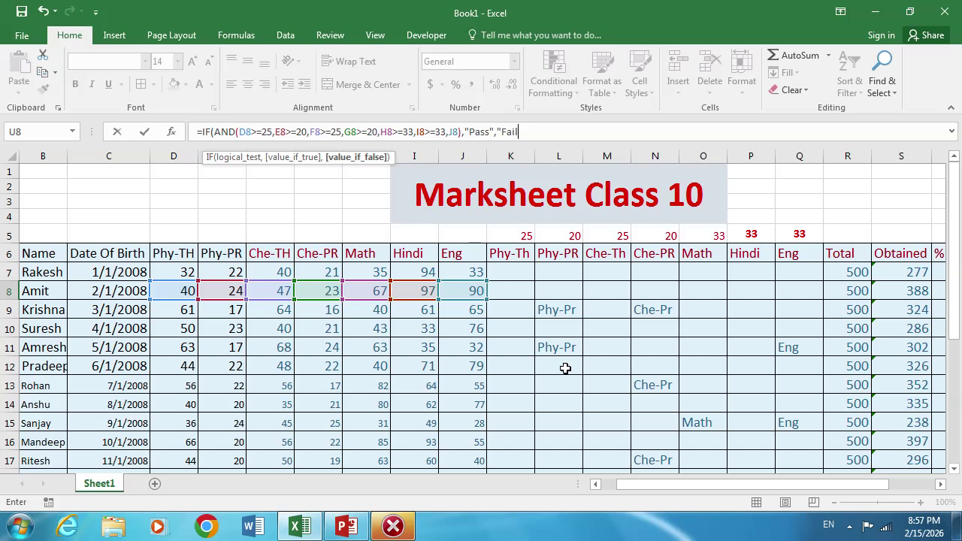
{"action": "type", "text": "\")"}
{"action": "key", "text": "Return"}
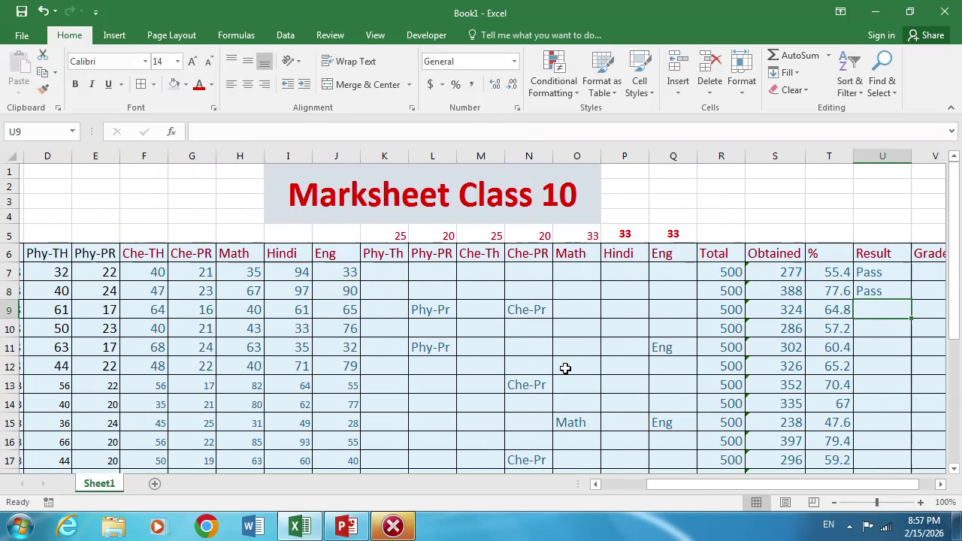
Fill the Result formula from cell U8 down through the remaining student rows.
{"action": "left_click", "coordinate": [887, 296]}
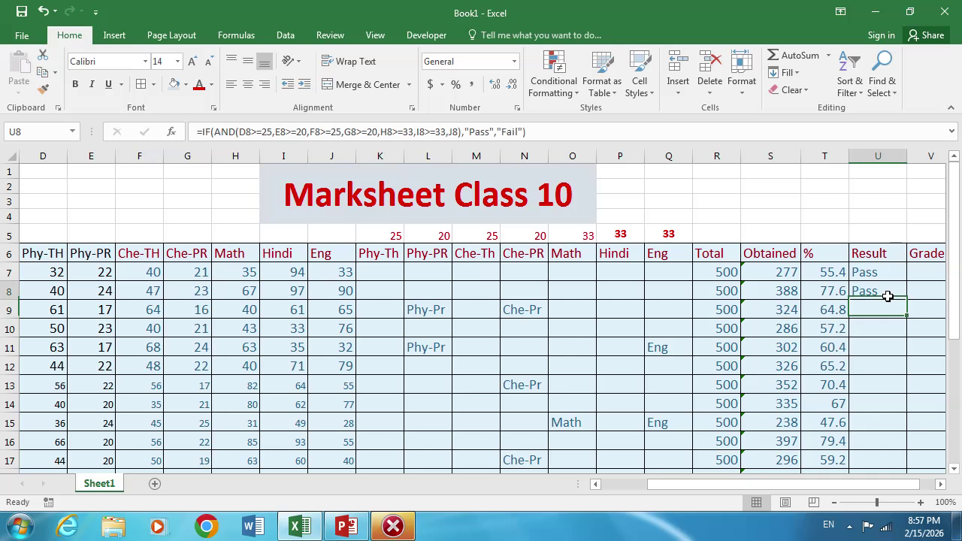
{"action": "left_click_drag", "start_coordinate": [907, 300], "coordinate": [932, 485]}
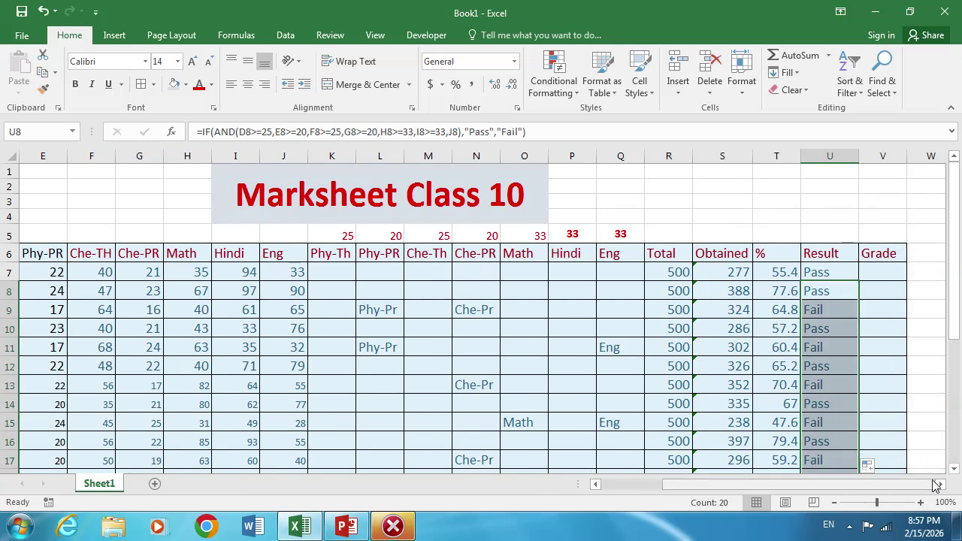
Widen the Result column to roughly three times its width and select cell U9 to check its formula.
{"action": "left_click", "coordinate": [940, 486]}
{"action": "left_click", "coordinate": [940, 486]}
{"action": "left_click", "coordinate": [940, 486]}
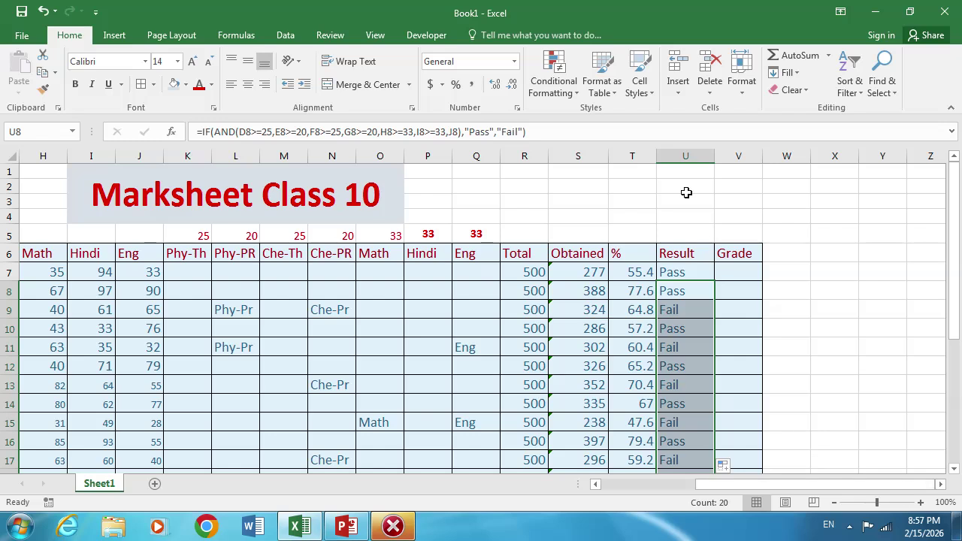
{"action": "left_click_drag", "start_coordinate": [714, 156], "coordinate": [827, 149]}
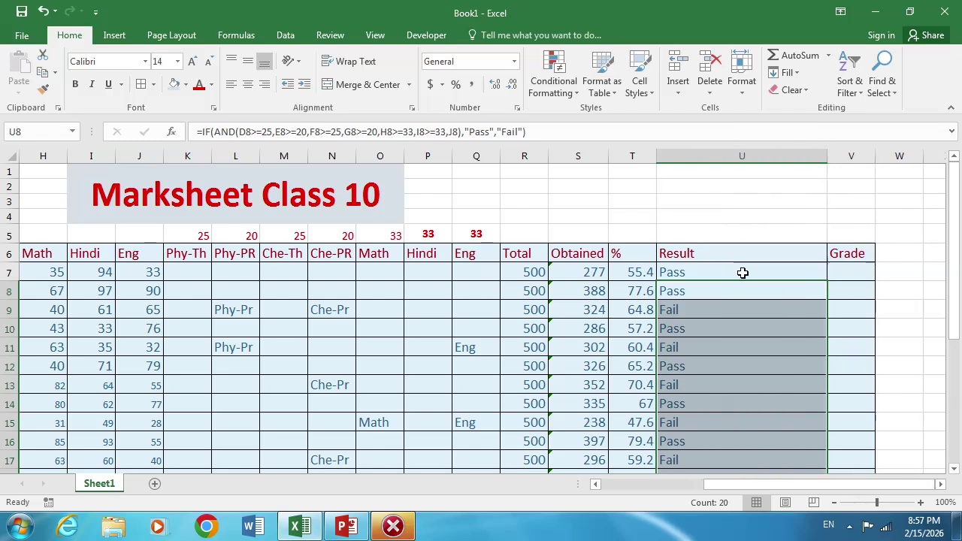
{"action": "left_click_drag", "start_coordinate": [746, 484], "coordinate": [737, 430]}
{"action": "left_click", "coordinate": [698, 310]}
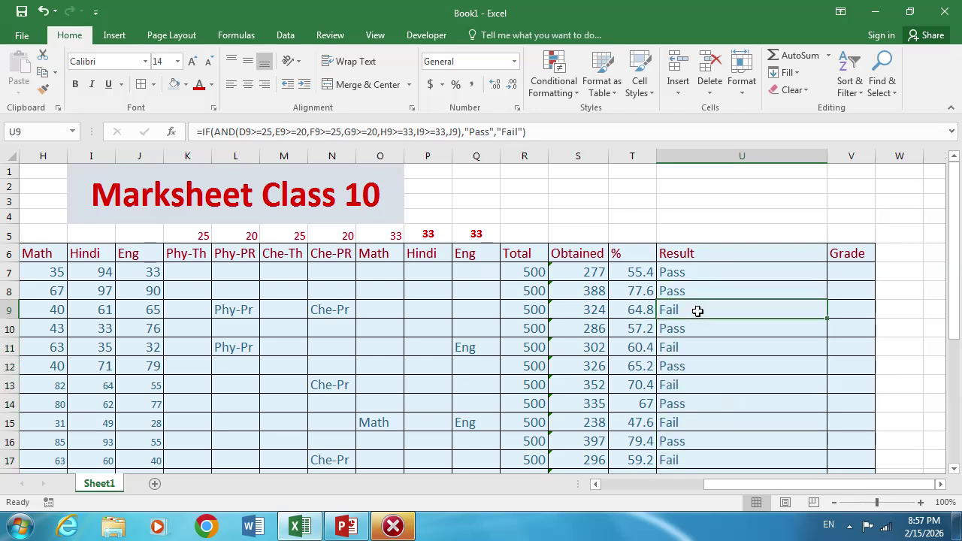
Compare the failed-subject flags in rows 9 and 11 with the Result formulas in U9 and U11.
{"action": "left_click", "coordinate": [245, 312]}
{"action": "left_click", "coordinate": [338, 310]}
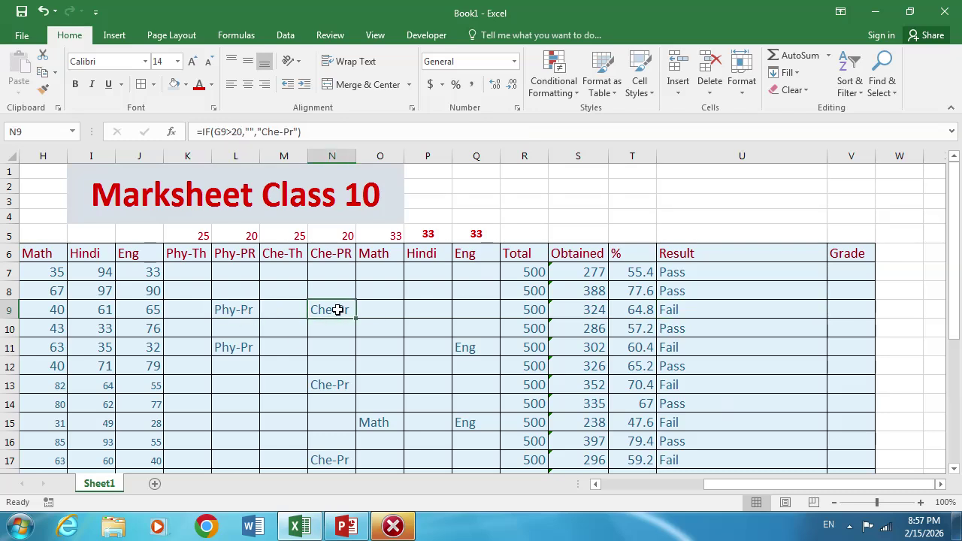
{"action": "left_click", "coordinate": [709, 311]}
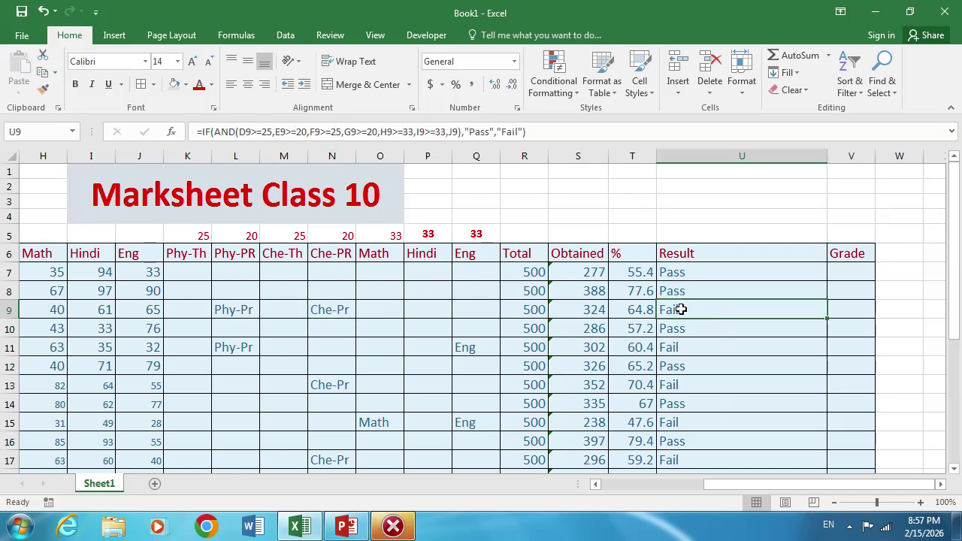
{"action": "left_click", "coordinate": [698, 347]}
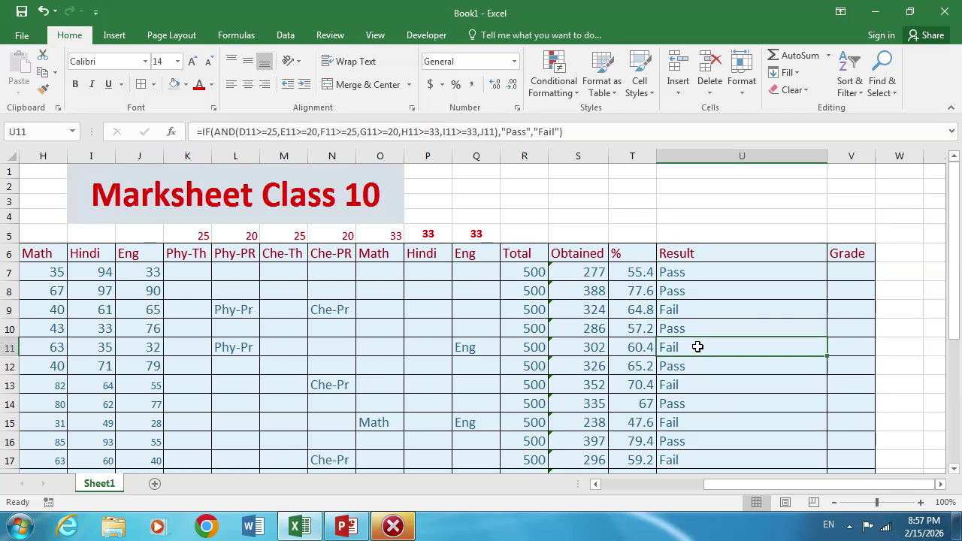
{"action": "left_click", "coordinate": [221, 351]}
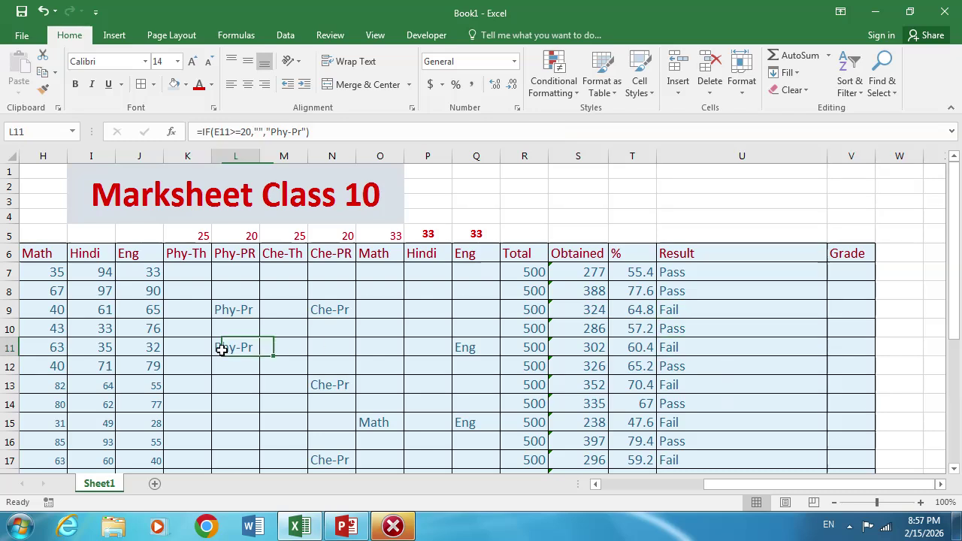
{"action": "left_click", "coordinate": [459, 350]}
{"action": "left_click", "coordinate": [734, 347]}
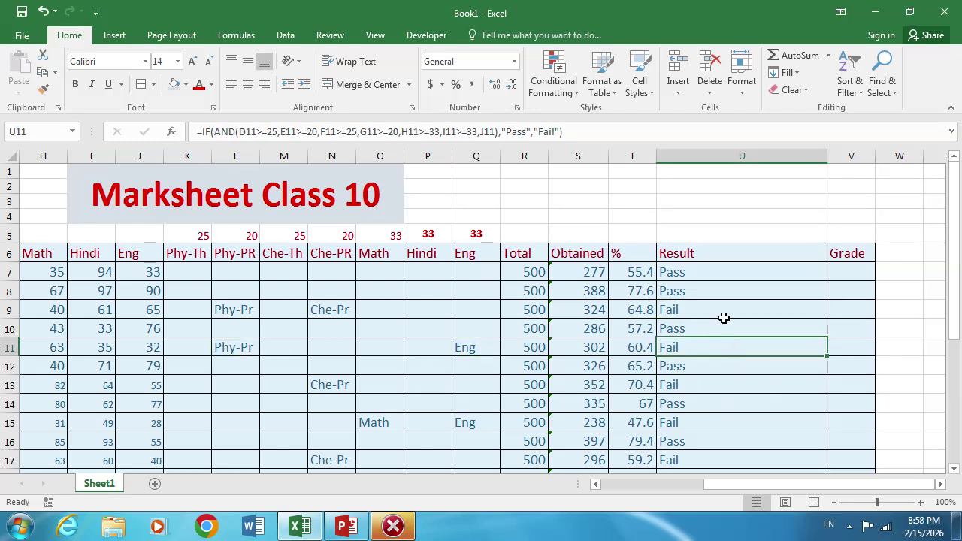
Wrap U7's Result formula in an outer IF testing for "Pass", returning "Pass" if true and starting the false text with "Fail In:".
{"action": "double_click", "coordinate": [707, 271]}
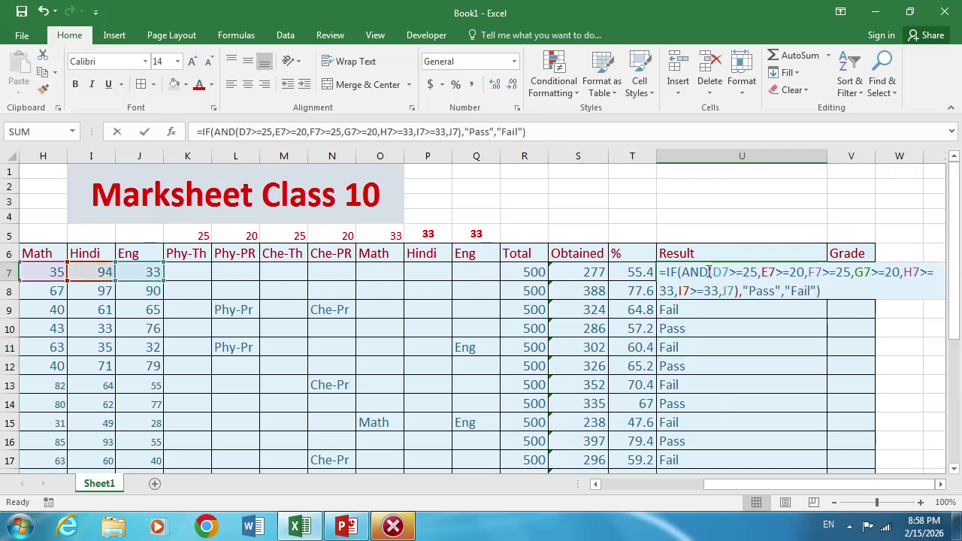
{"action": "left_click", "coordinate": [667, 273]}
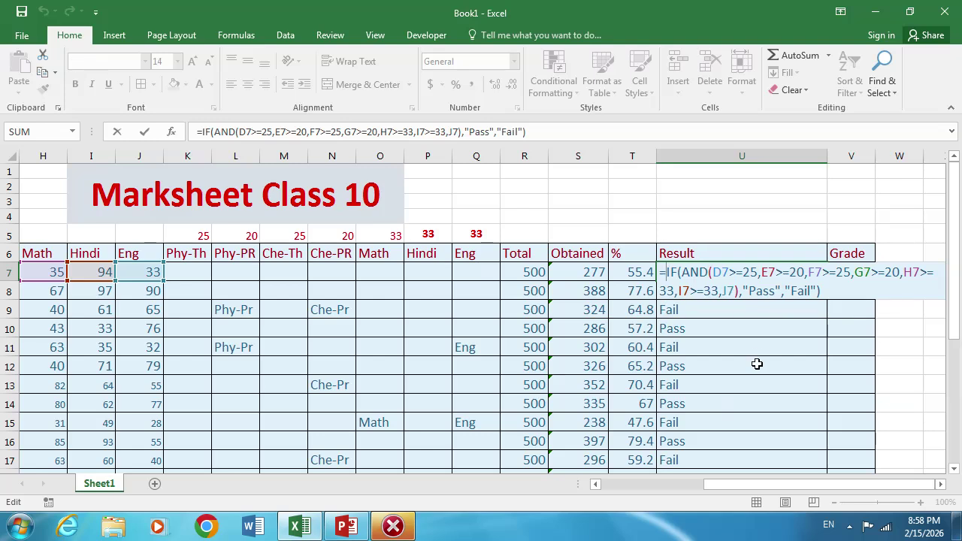
{"action": "type", "text": "if"}
{"action": "key", "text": "Tab"}
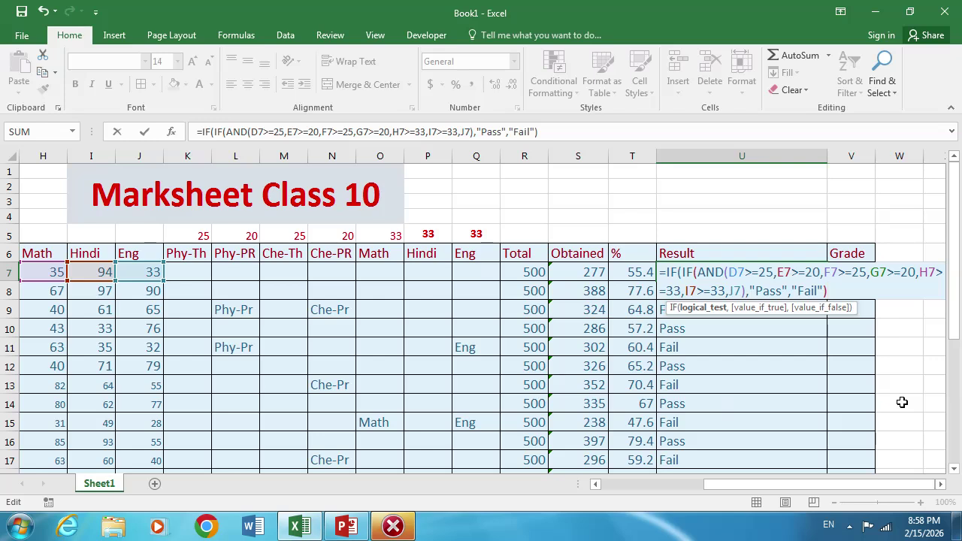
{"action": "type", "text": "=\"Pass\",\""}
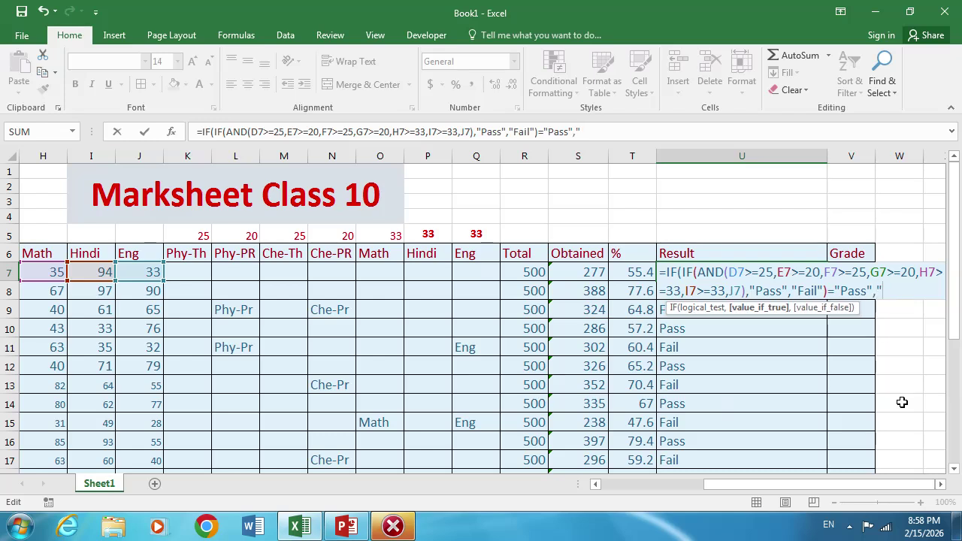
{"action": "type", "text": "Pass\",\"Fail"}
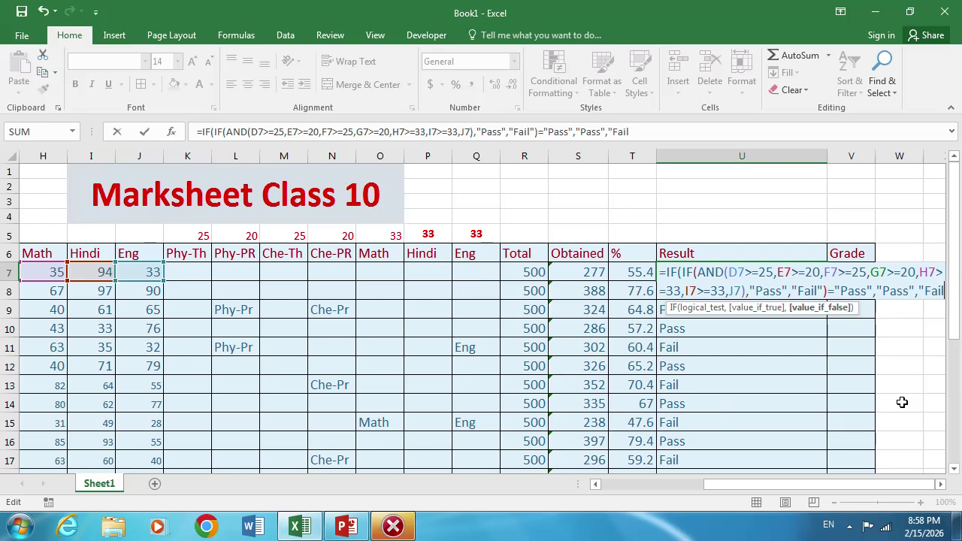
{"action": "type", "text": " IN"}
{"action": "key", "text": "BackSpace"}
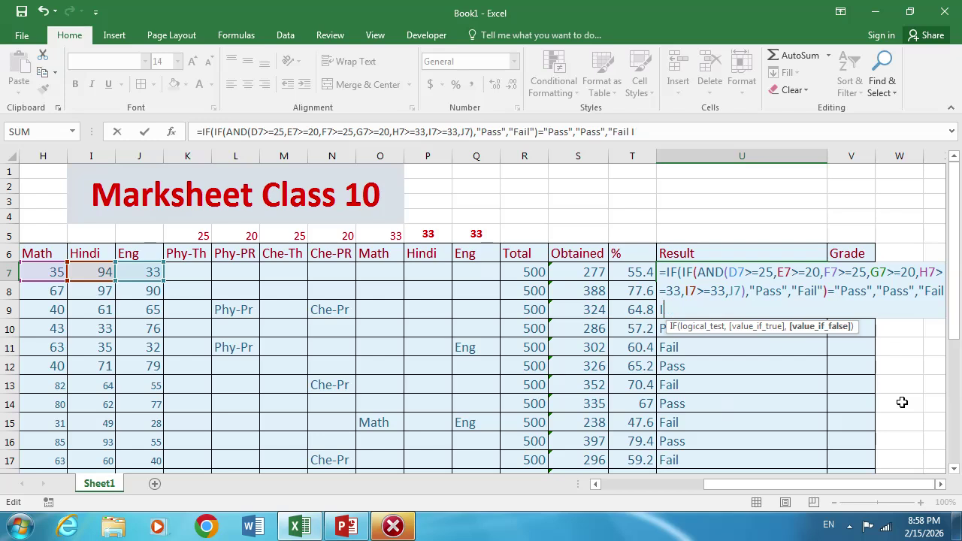
{"action": "type", "text": "n:"}
{"action": "left_click", "coordinate": [673, 134]}
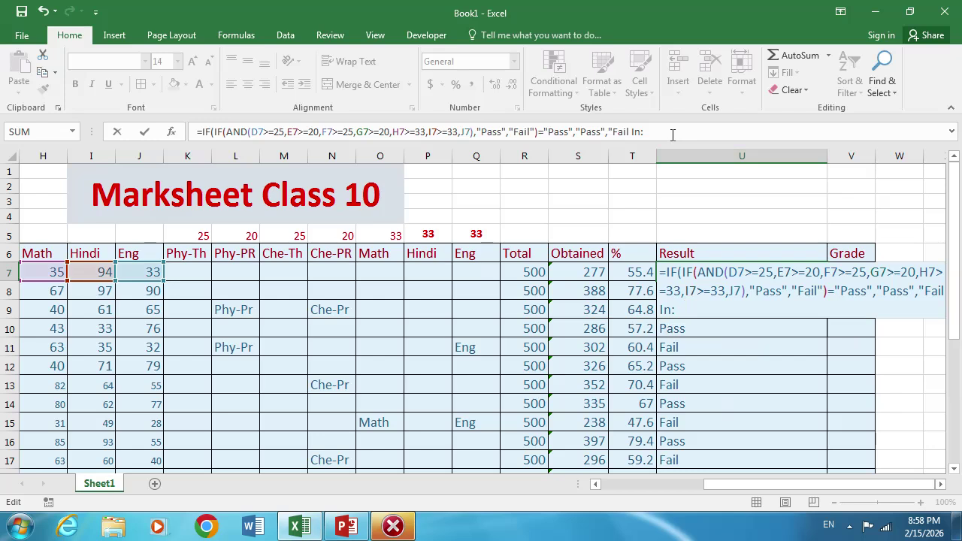
Close the "Fail In:" text in U7's formula and append the Physics flags K7 and L7 with &, separated by a space.
{"action": "left_click_drag", "start_coordinate": [724, 485], "coordinate": [638, 483]}
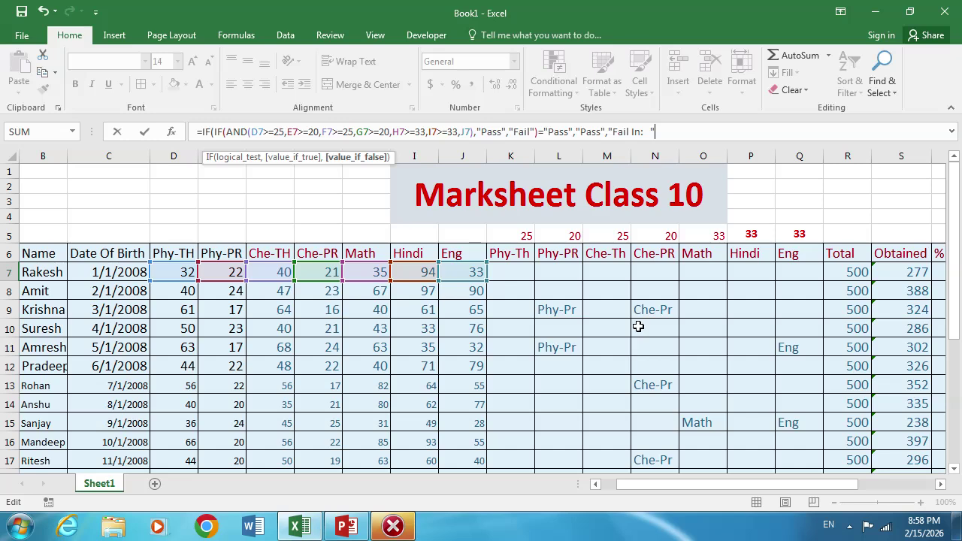
{"action": "type", "text": "&"}
{"action": "left_click", "coordinate": [517, 275]}
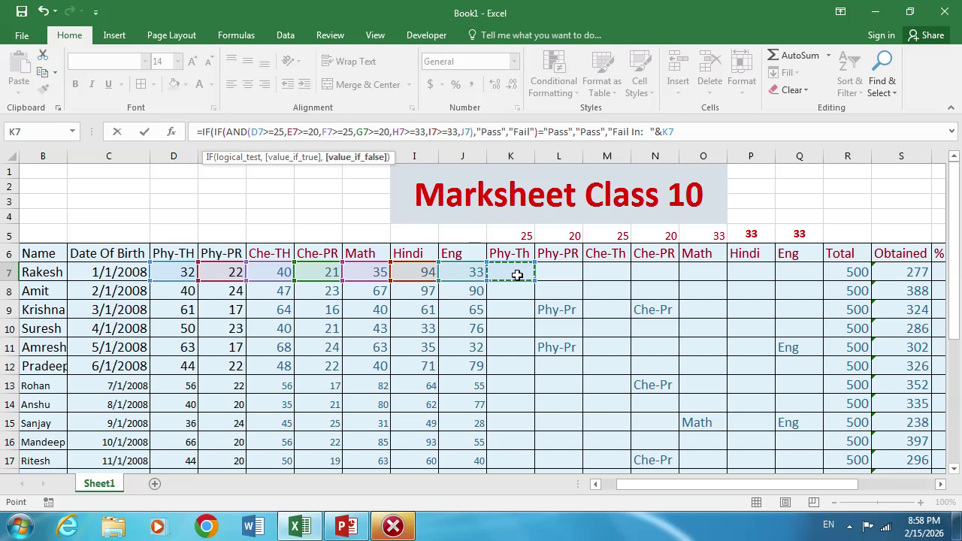
{"action": "type", "text": "&"}
{"action": "type", "text": "\""}
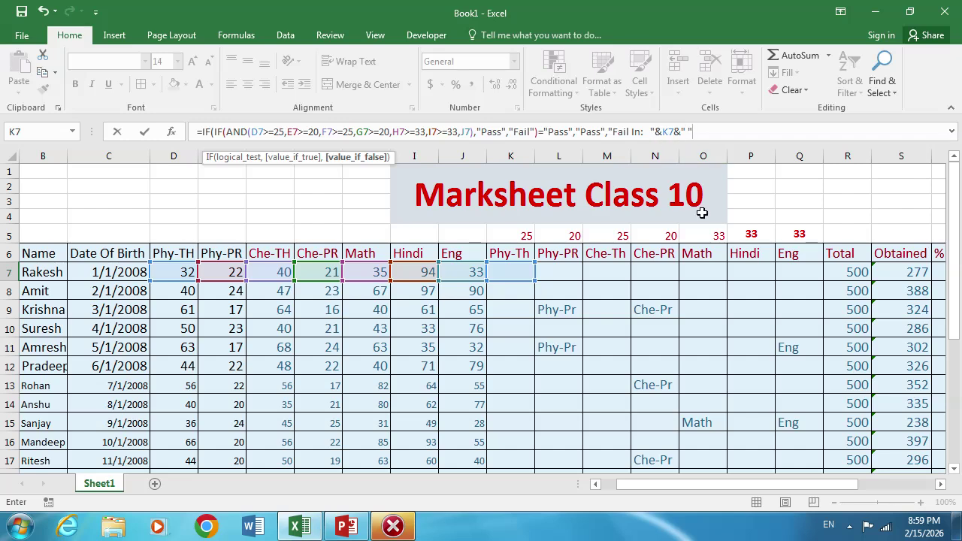
{"action": "type", "text": "&"}
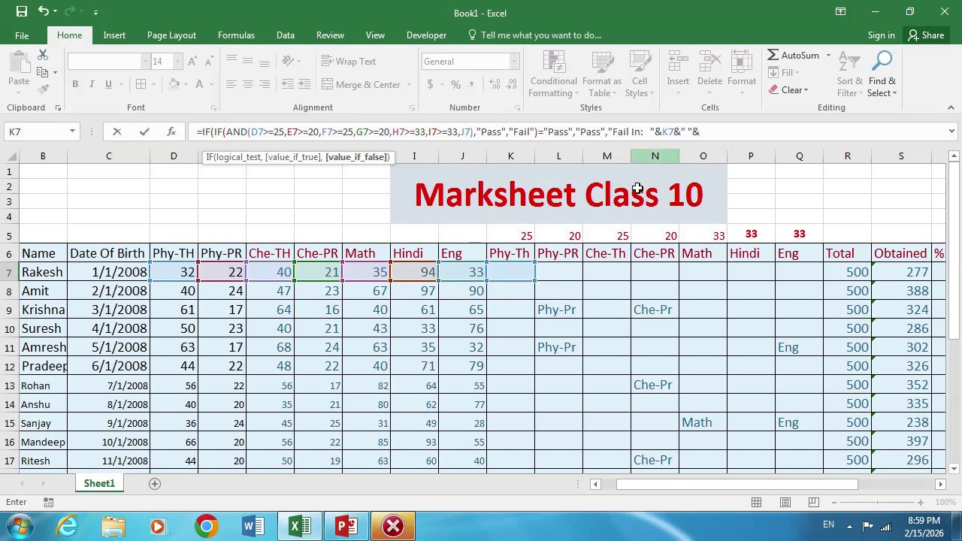
{"action": "left_click", "coordinate": [555, 272]}
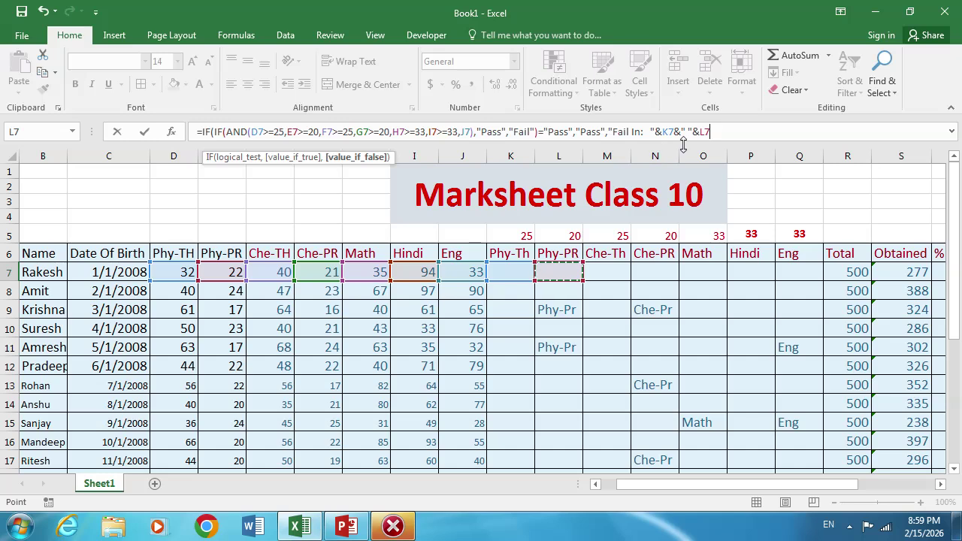
Append the Chemistry flags M7 and N7 to U7's fail text with &, each preceded by a " " separator.
{"action": "type", "text": "&\" \"&"}
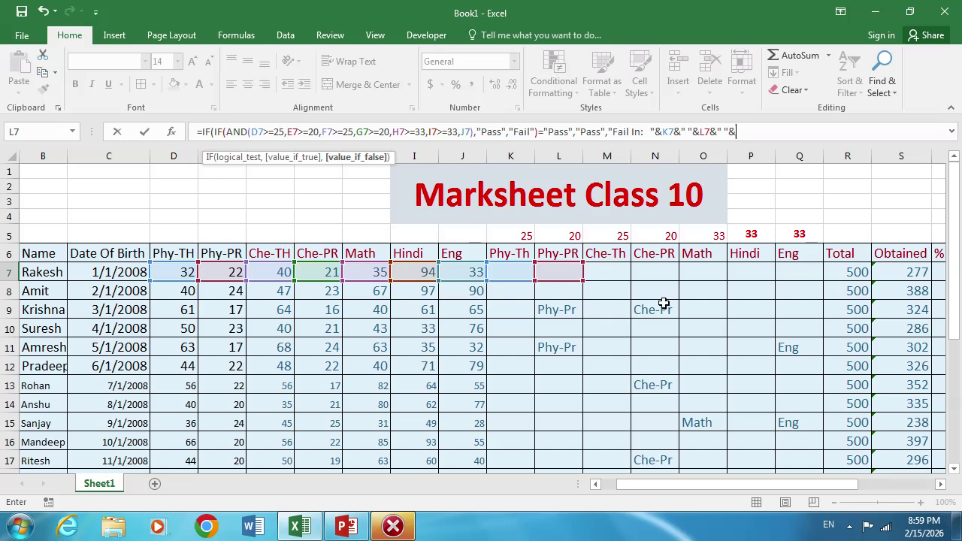
{"action": "left_click", "coordinate": [621, 276]}
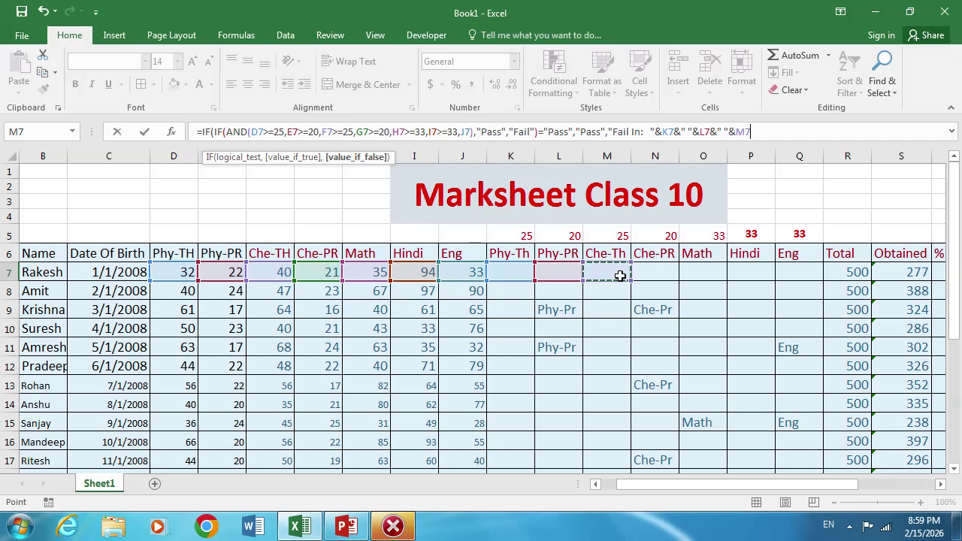
{"action": "type", "text": "&\" \"&"}
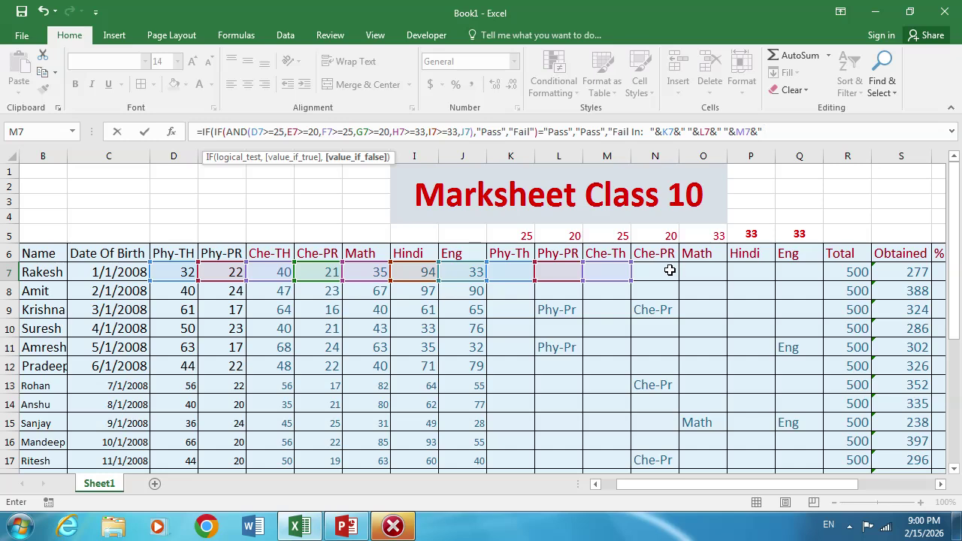
{"action": "type", "text": "\"&"}
{"action": "left_click", "coordinate": [654, 272]}
Append the Math and Hindi flags O7 and P7 to U7's fail text with & and quoted space separators.
{"action": "type", "text": "&"}
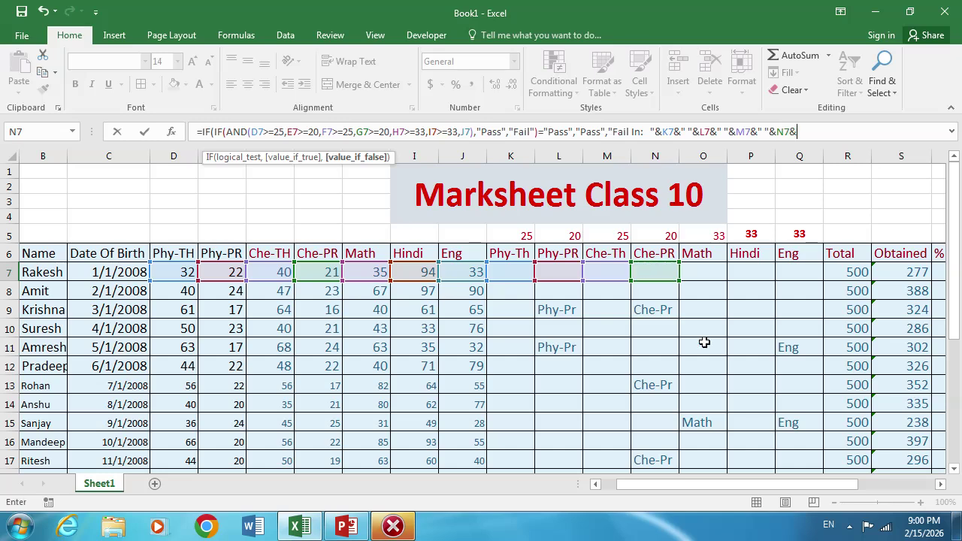
{"action": "type", "text": "\" \"&"}
{"action": "left_click", "coordinate": [707, 271]}
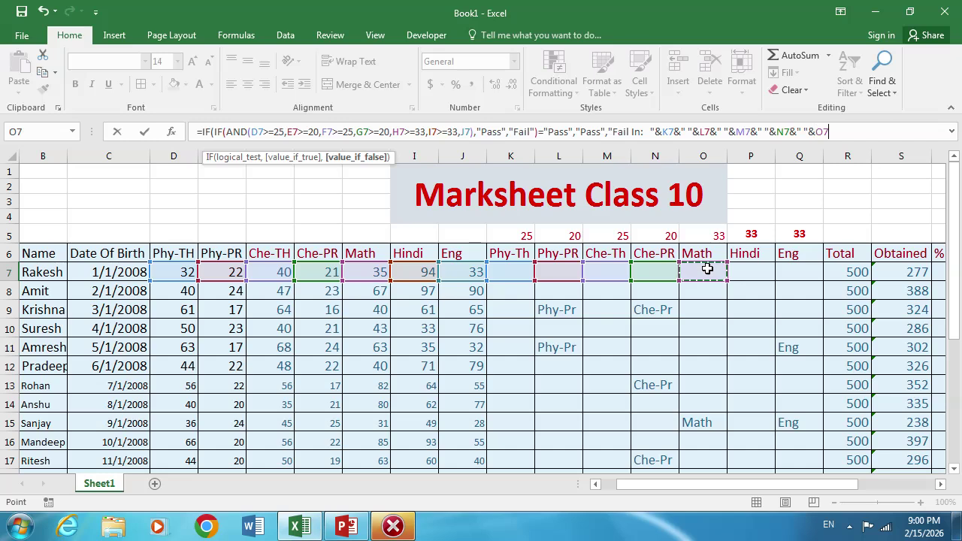
{"action": "type", "text": "&\""}
{"action": "left_click", "coordinate": [801, 131]}
{"action": "type", "text": "\"&"}
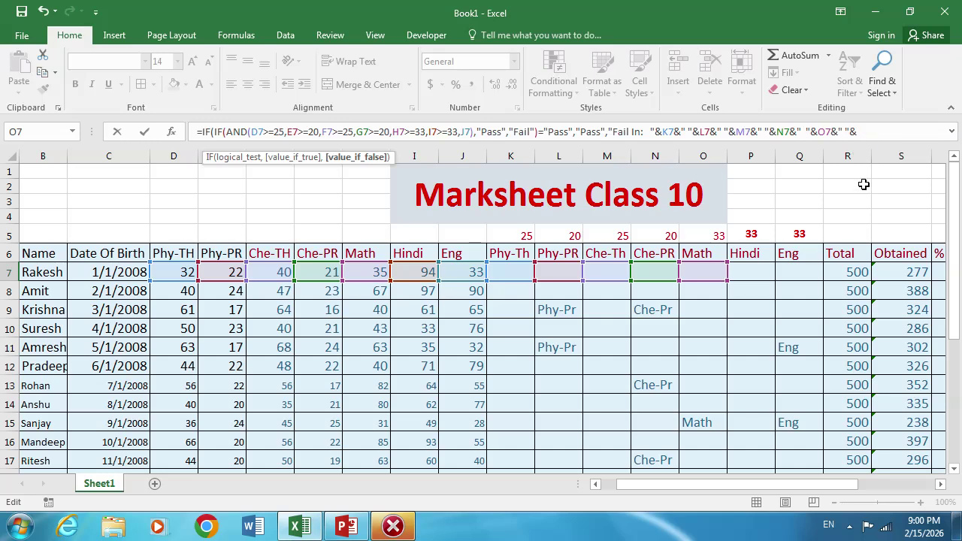
{"action": "left_click", "coordinate": [752, 276]}
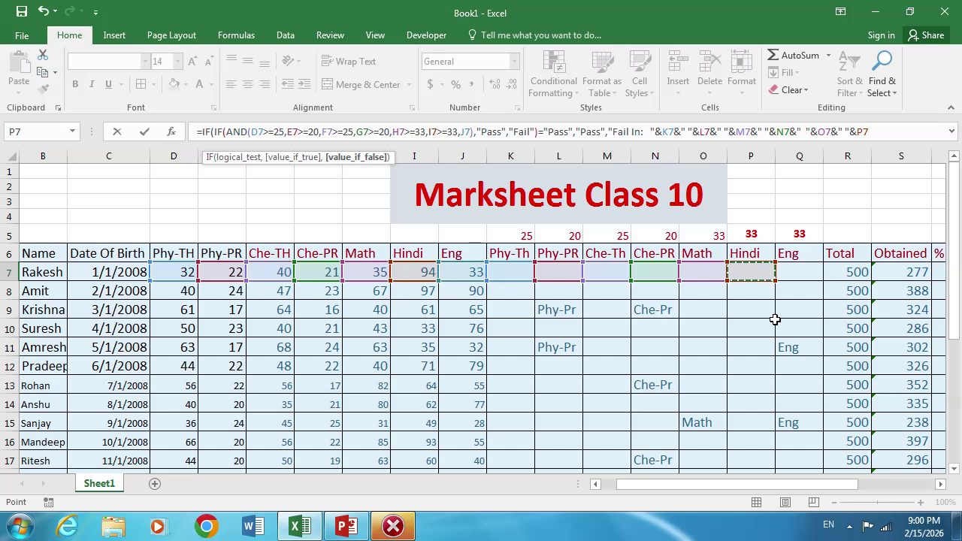
Append a space and the English flag Q7 to U7's fail text, close the outer IF and enter the formula.
{"action": "type", "text": "&\""}
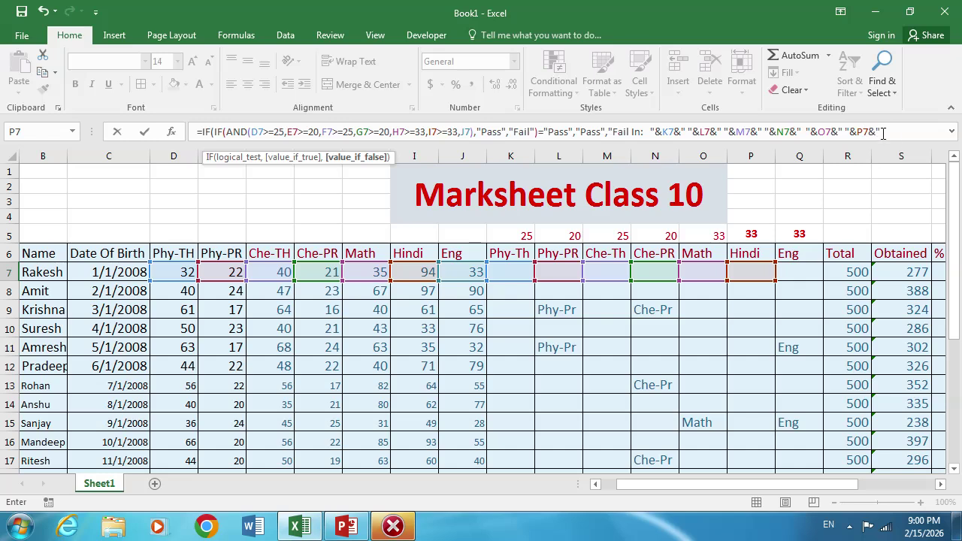
{"action": "type", "text": "&"}
{"action": "left_click", "coordinate": [813, 271]}
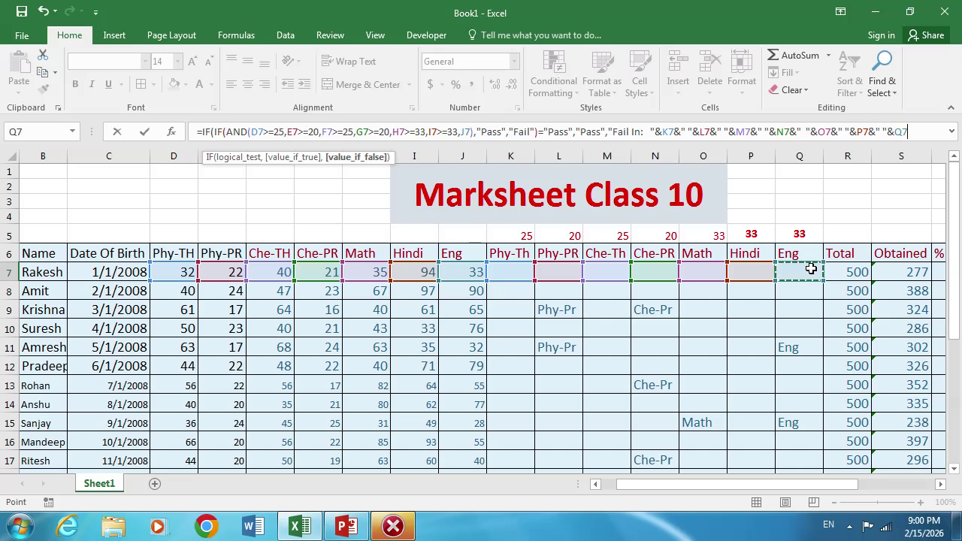
{"action": "type", "text": ")"}
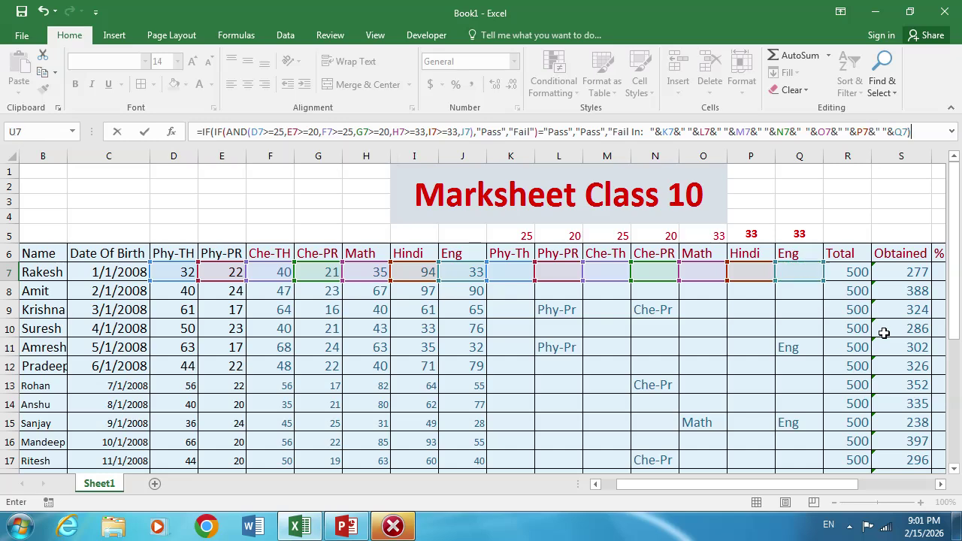
{"action": "key", "text": "Return"}
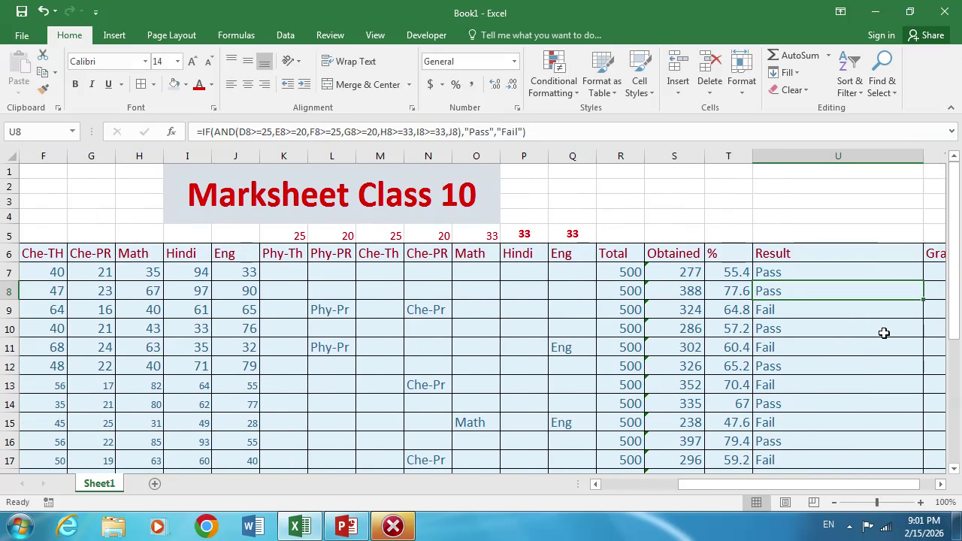
Fill the extended Result formula from cell U7 down to U9.
{"action": "left_click", "coordinate": [817, 274]}
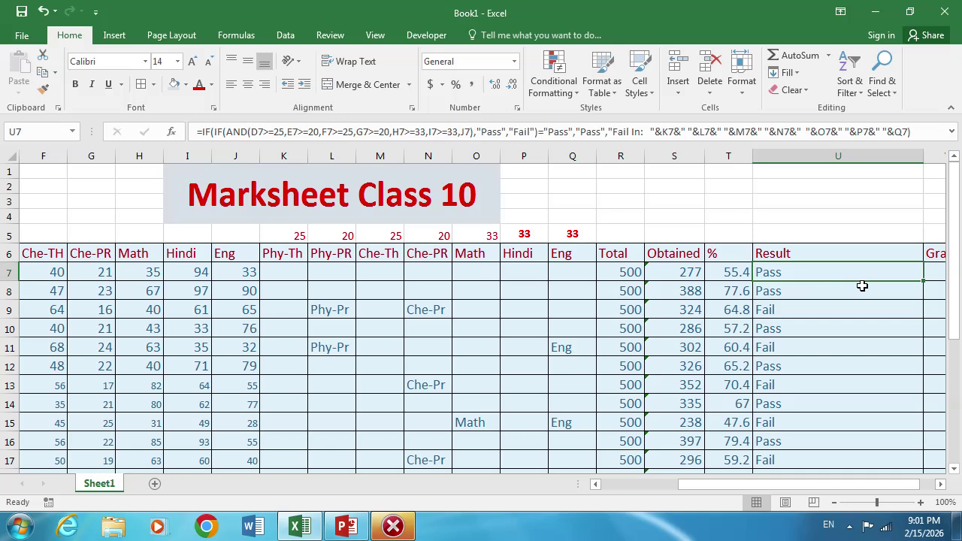
{"action": "double_click", "coordinate": [924, 281]}
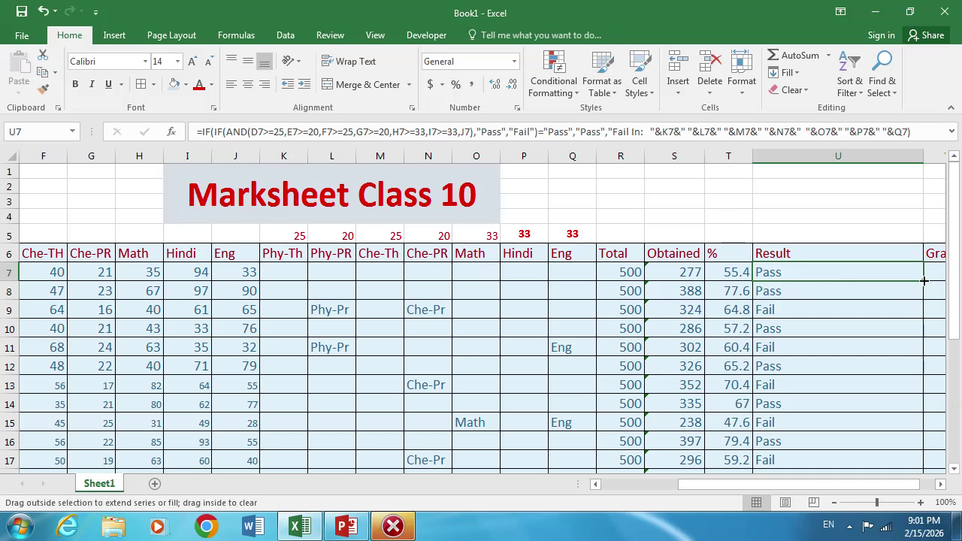
{"action": "left_click_drag", "start_coordinate": [925, 282], "coordinate": [924, 319]}
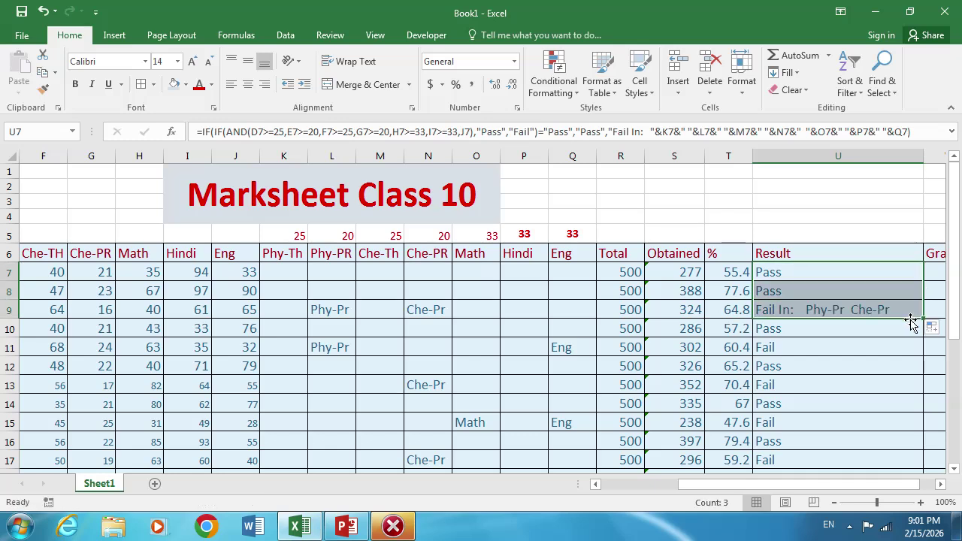
Wrap U10's existing Result formula in an outer IF that tests for ="Pass", returns "Pass" and begins the fail text "Fail In: ".
{"action": "double_click", "coordinate": [794, 329]}
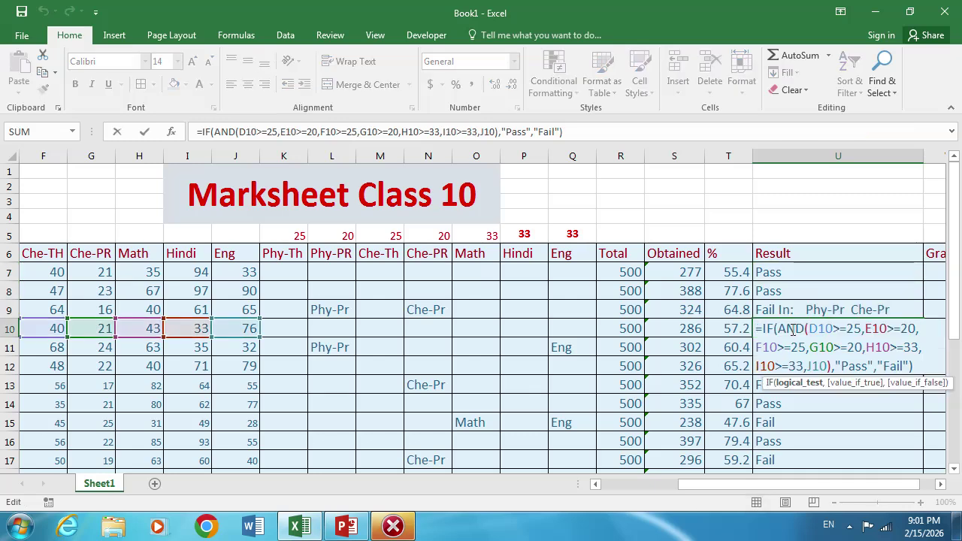
{"action": "left_click", "coordinate": [577, 132]}
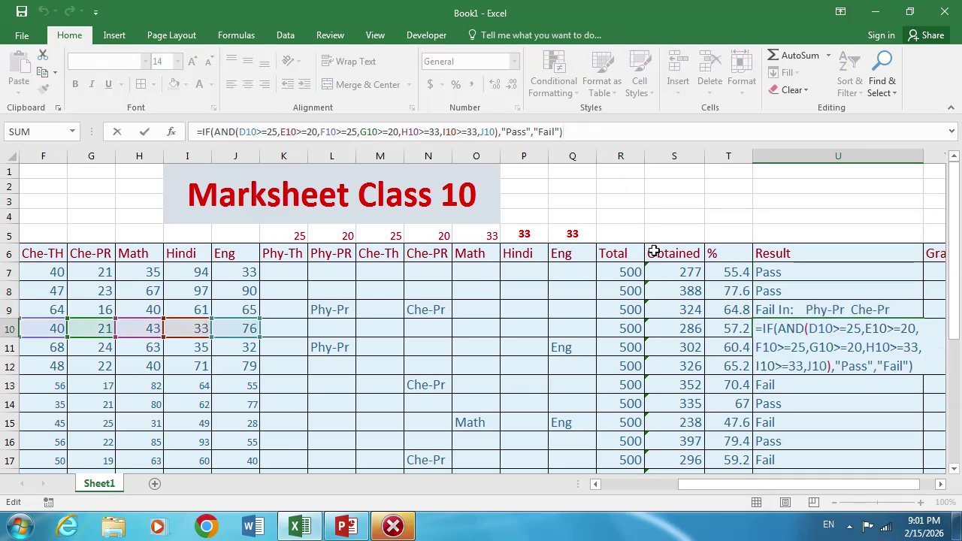
{"action": "type", "text": "=\"Pass\""}
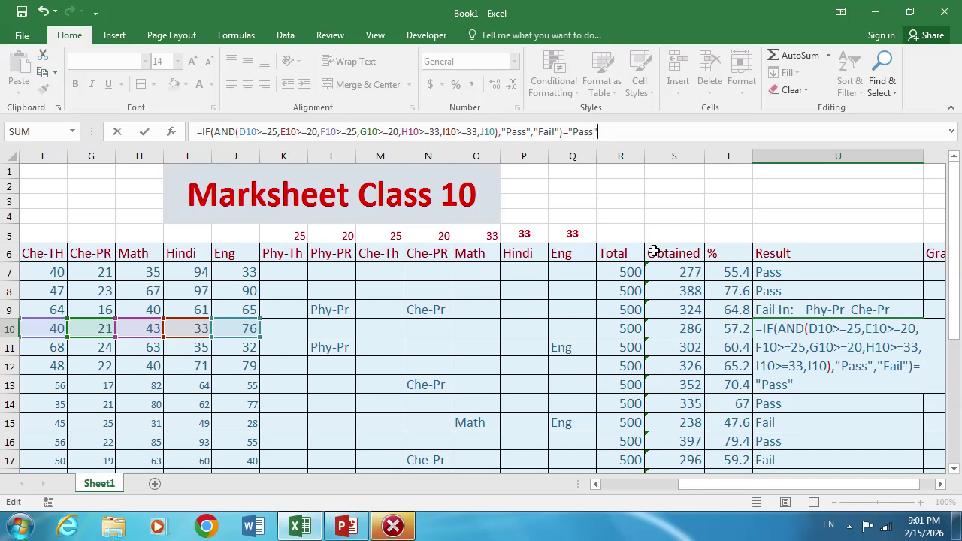
{"action": "type", "text": ",\"Pass\",\"Fail I"}
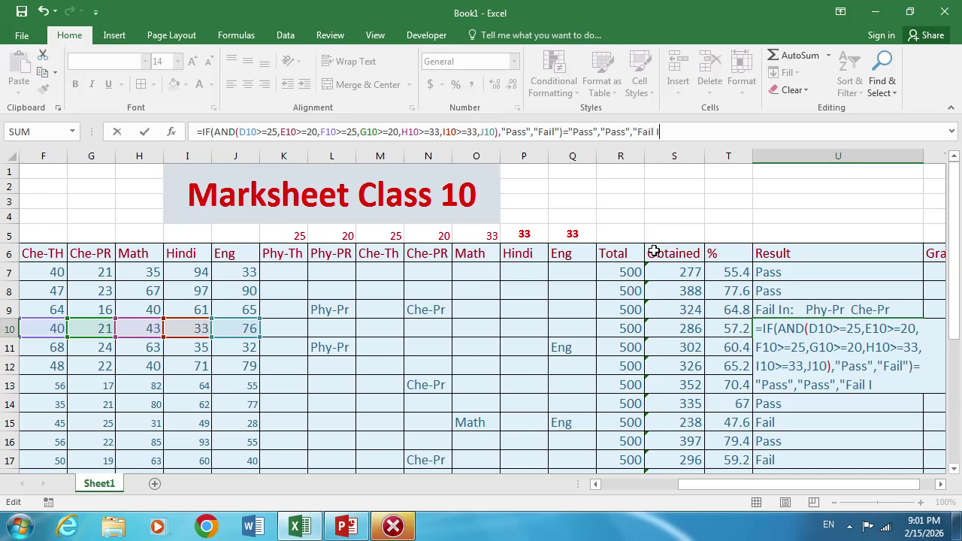
{"action": "type", "text": "N"}
{"action": "key", "text": "BackSpace"}
{"action": "type", "text": "n:"}
{"action": "left_click", "coordinate": [203, 134]}
{"action": "type", "text": "IF("}
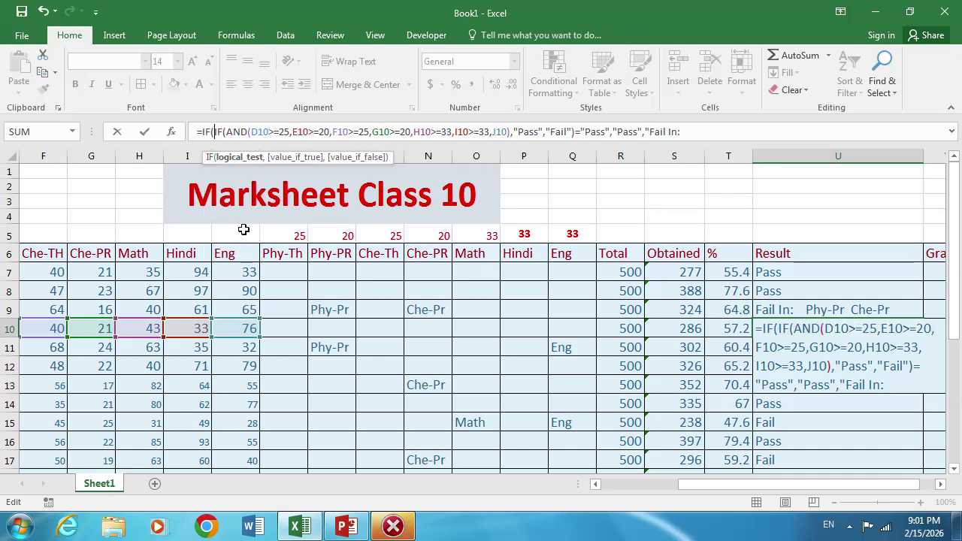
Close the quoted fail text in U10's formula and append the Physics flags K10 and L10 with &, each followed by a " " separator.
{"action": "left_click", "coordinate": [716, 131]}
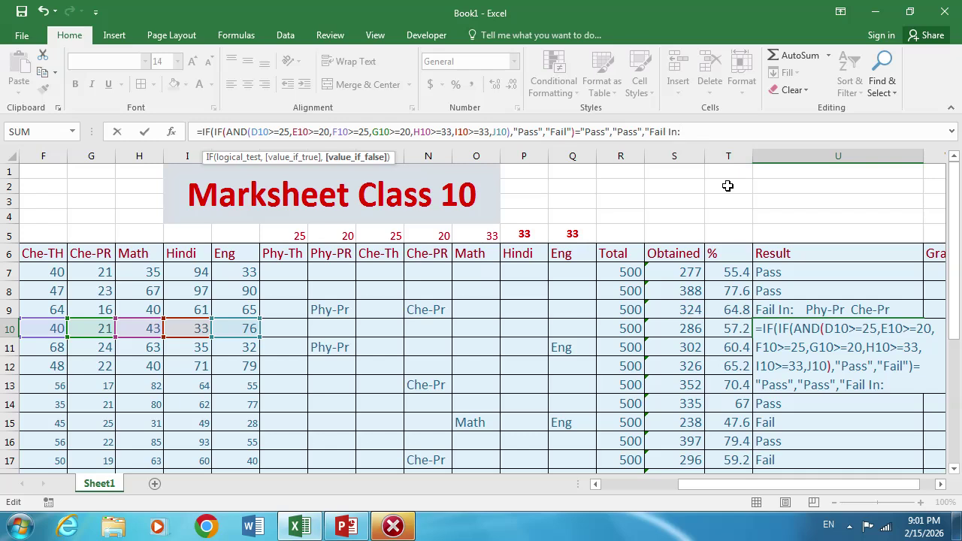
{"action": "type", "text": "\"&"}
{"action": "left_click", "coordinate": [293, 329]}
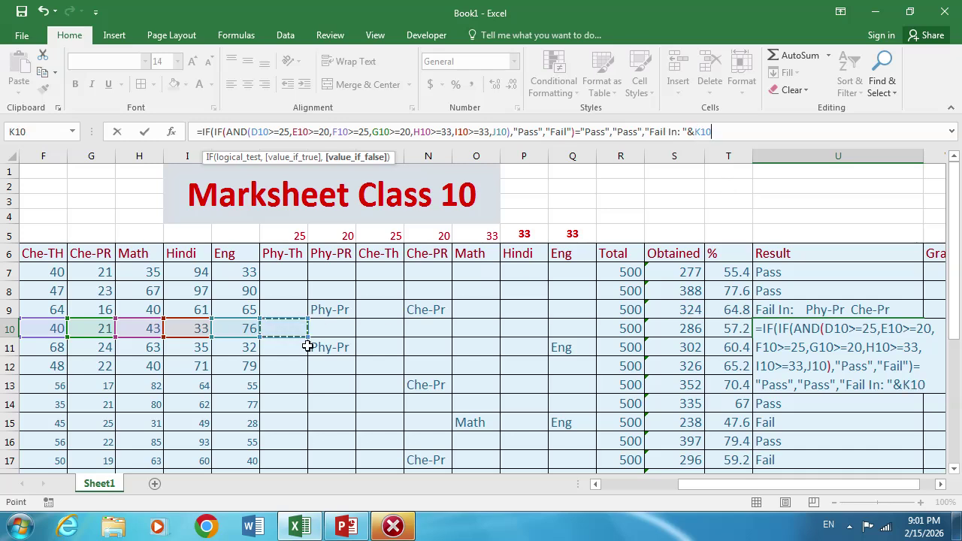
{"action": "type", "text": "&"}
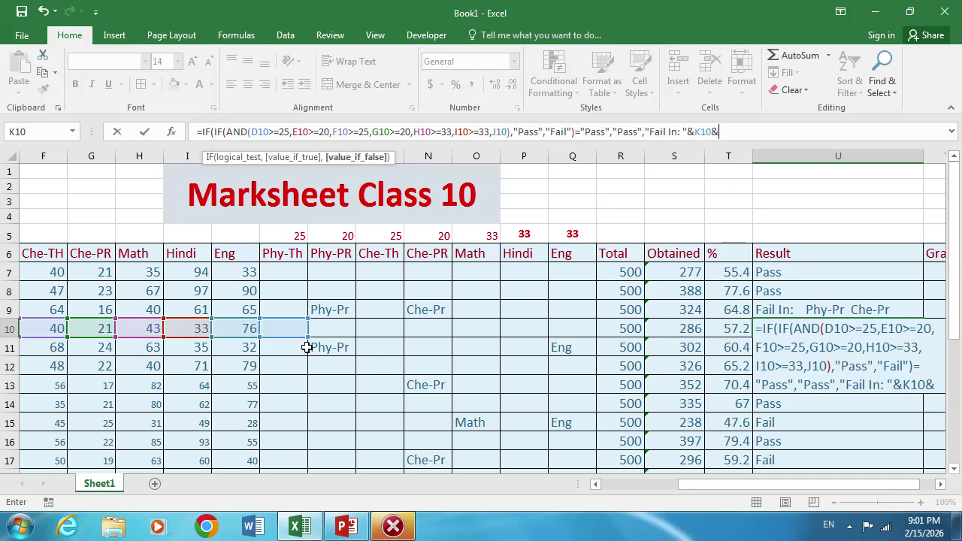
{"action": "type", "text": "\" \""}
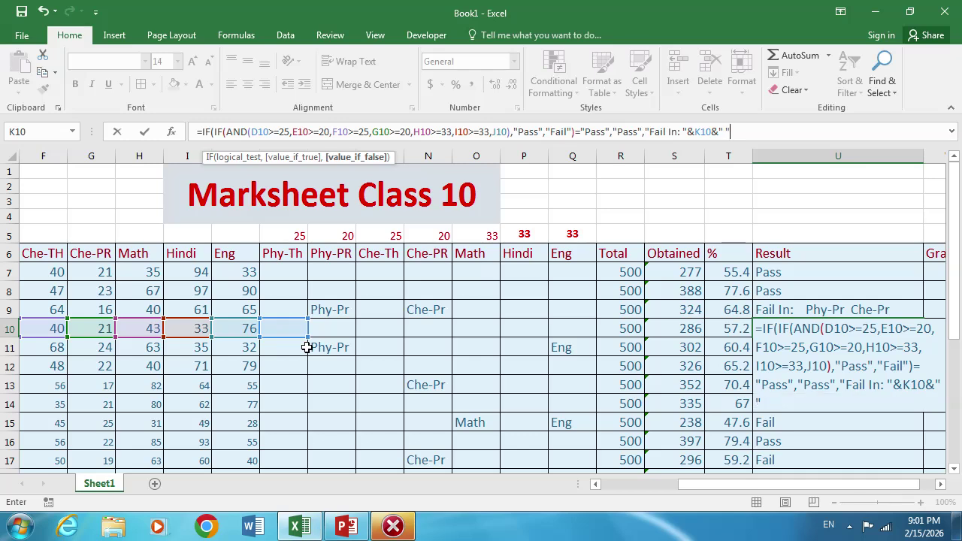
{"action": "type", "text": "&"}
{"action": "left_click", "coordinate": [329, 332]}
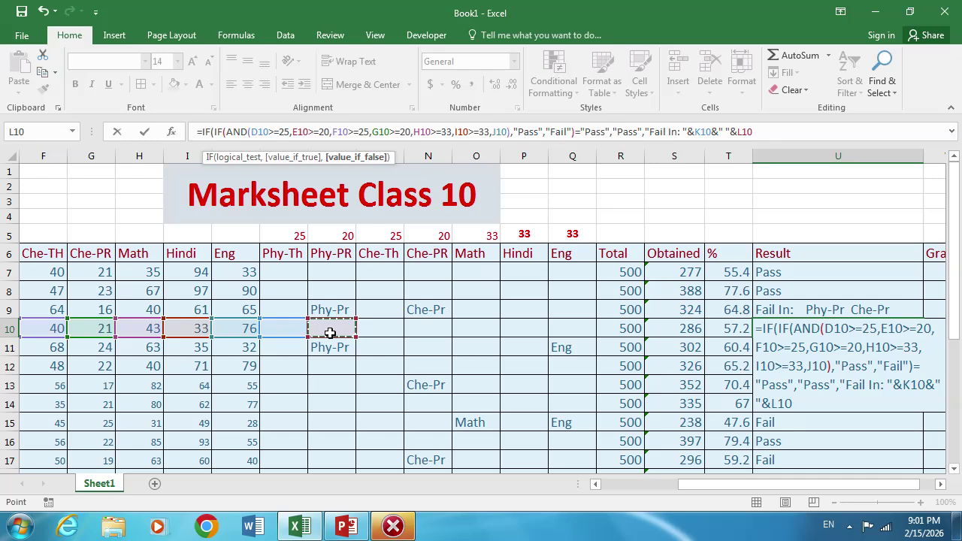
{"action": "type", "text": "&\" \"&"}
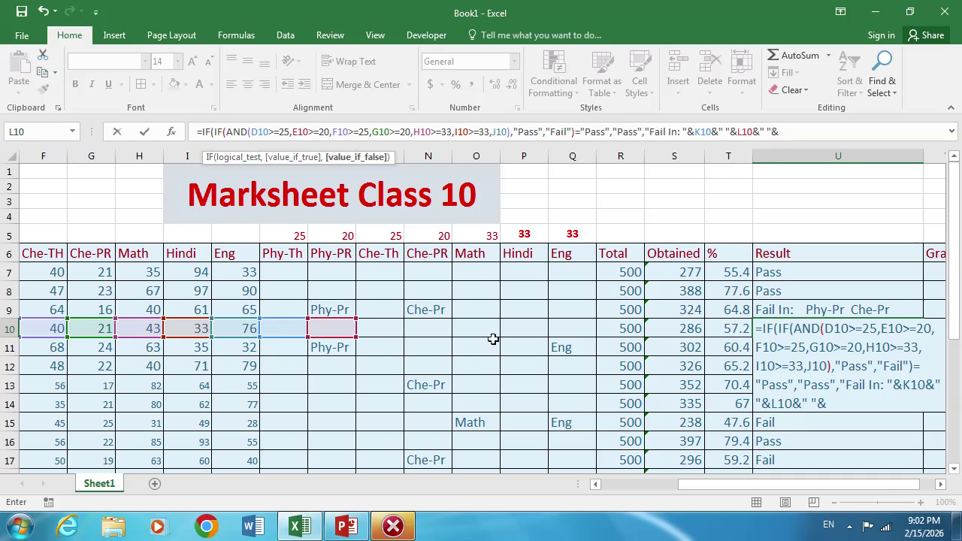
Append the Chemistry flags M10 and N10 to U10's fail text with &, each followed by a " " separator.
{"action": "left_click", "coordinate": [366, 327]}
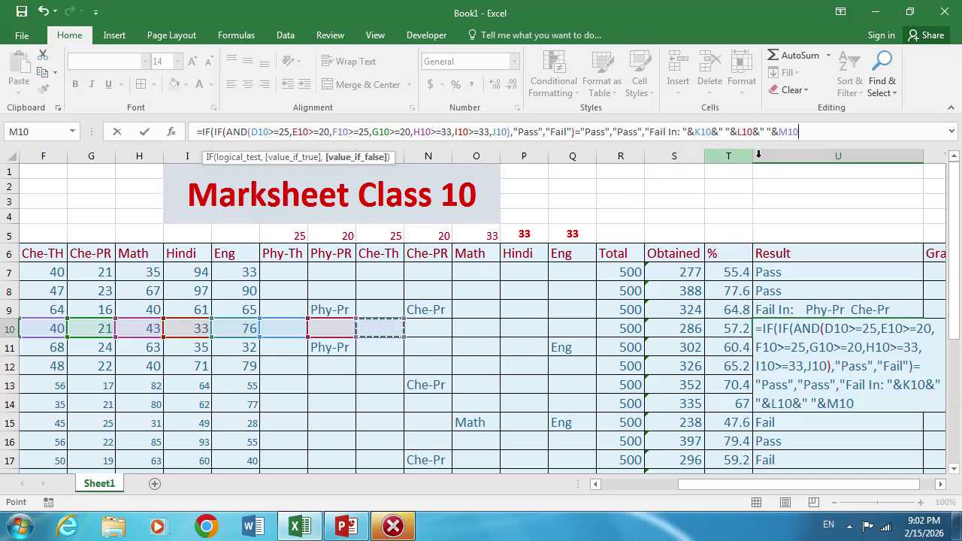
{"action": "type", "text": "&"}
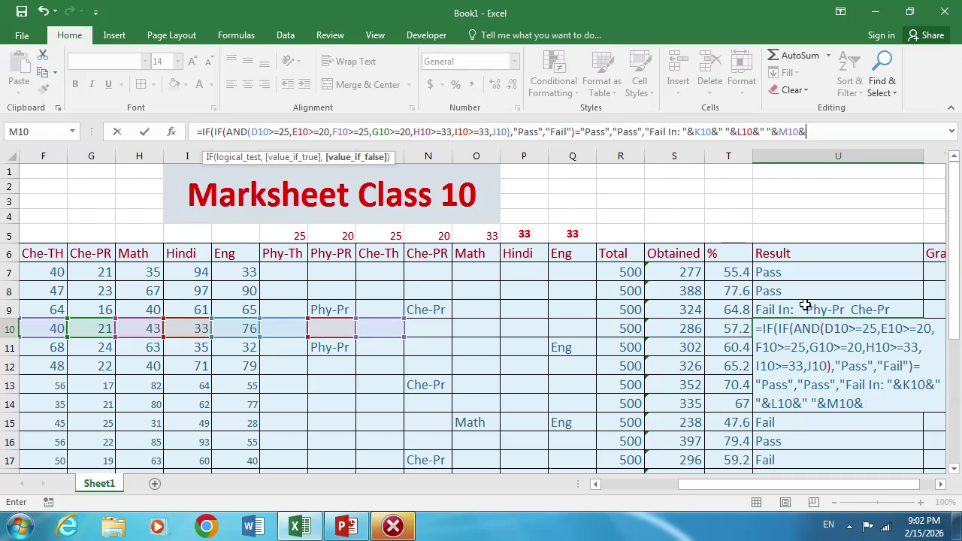
{"action": "type", "text": "\" \"&"}
{"action": "left_click", "coordinate": [434, 329]}
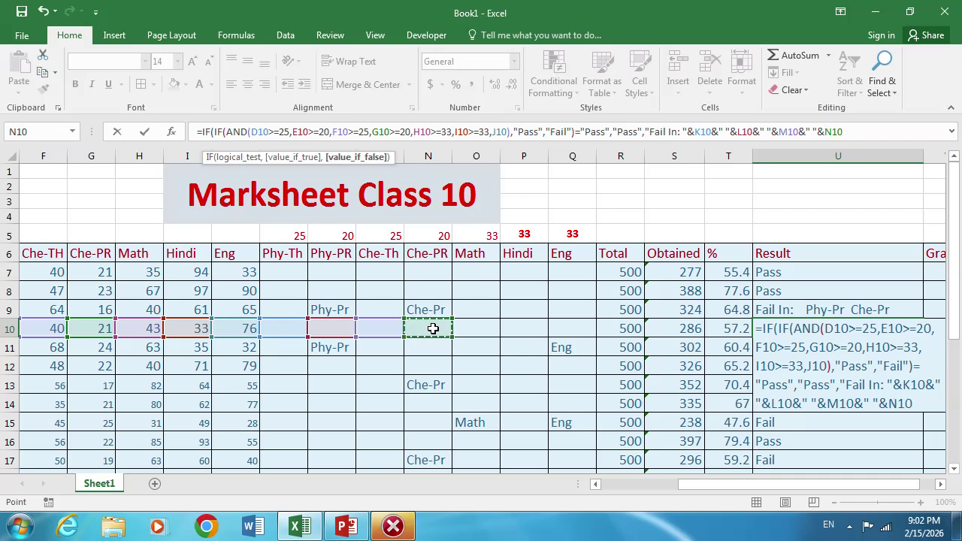
{"action": "type", "text": "&\""}
{"action": "left_click_drag", "start_coordinate": [817, 134], "coordinate": [850, 133]}
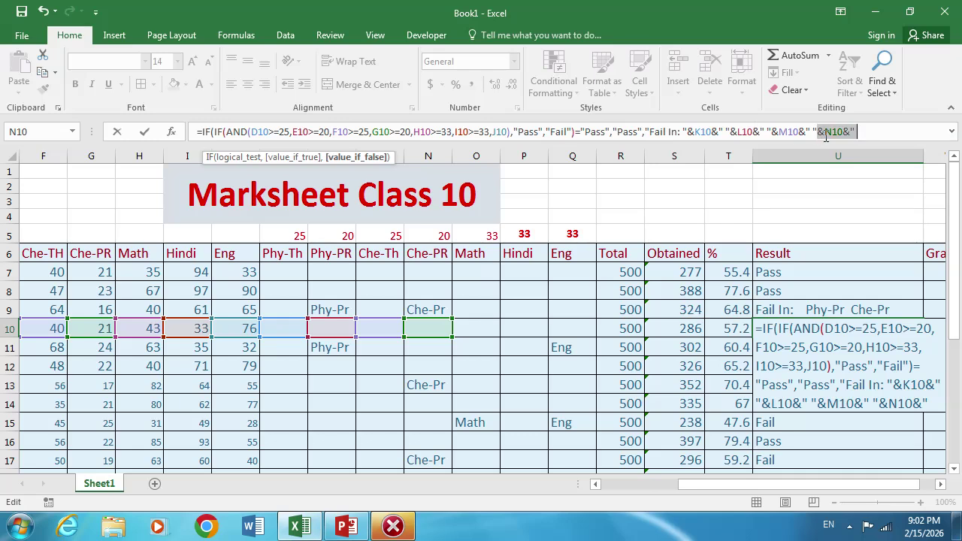
{"action": "left_click", "coordinate": [850, 134]}
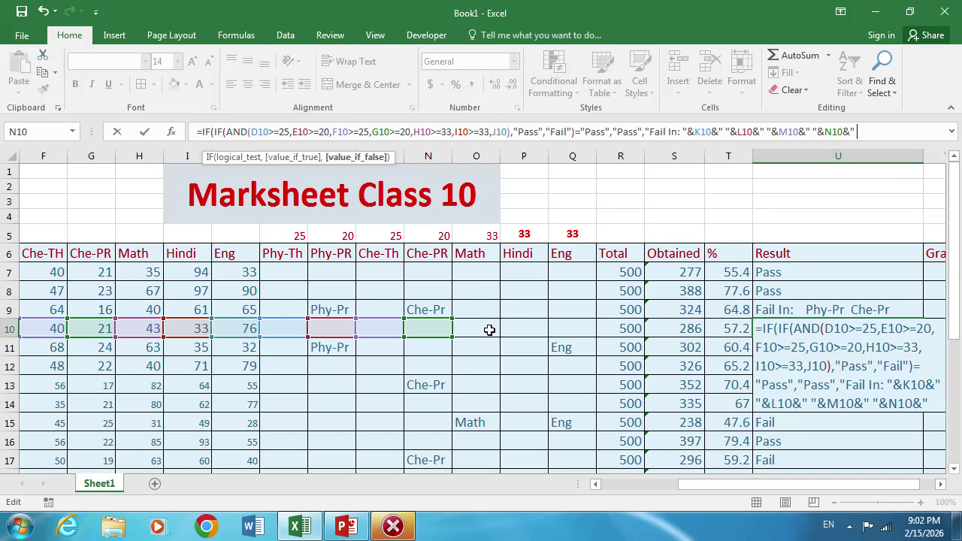
{"action": "type", "text": "\"&"}
Append the Math and Hindi flags O10 and P10 to U10's fail text with & and a quoted space between them.
{"action": "left_click", "coordinate": [488, 330]}
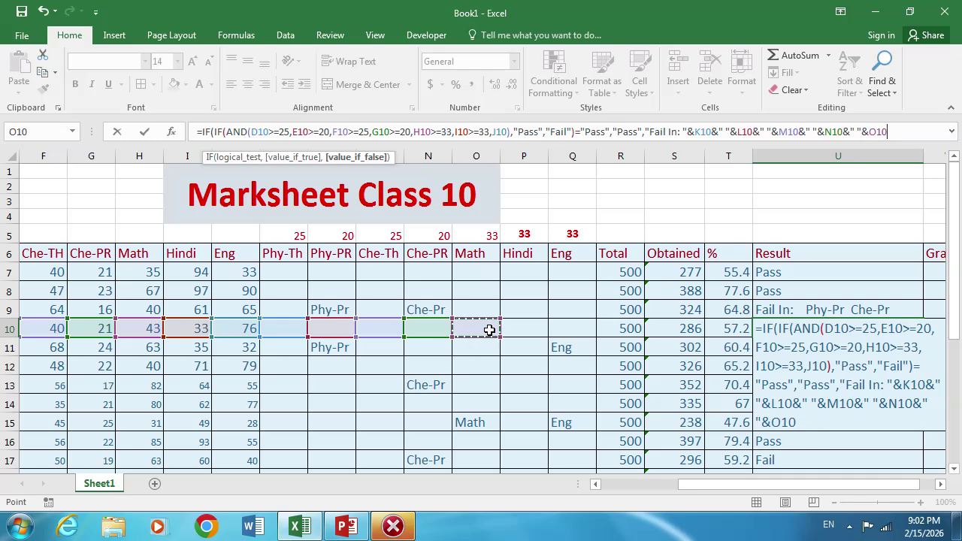
{"action": "type", "text": "&"}
{"action": "type", "text": "\" \"&"}
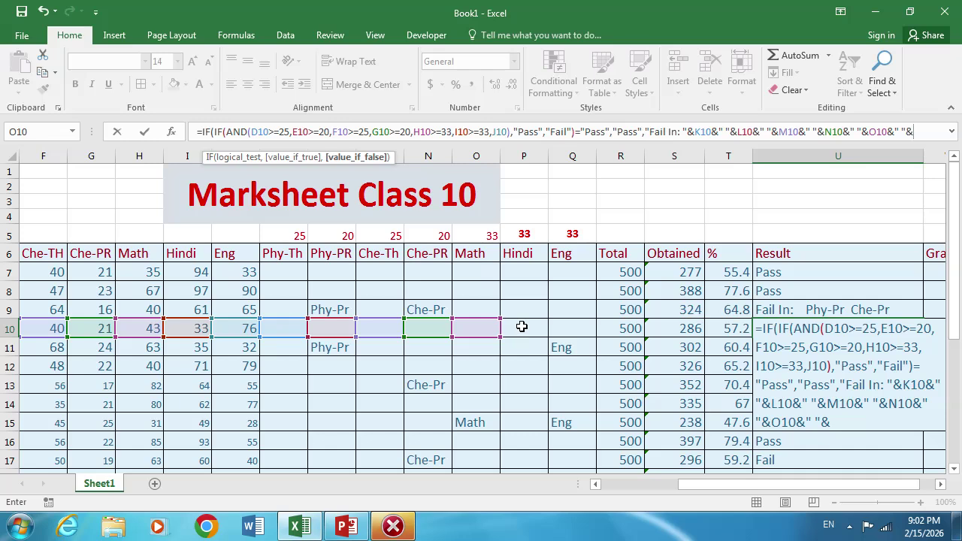
{"action": "left_click", "coordinate": [522, 326]}
{"action": "type", "text": "&"}
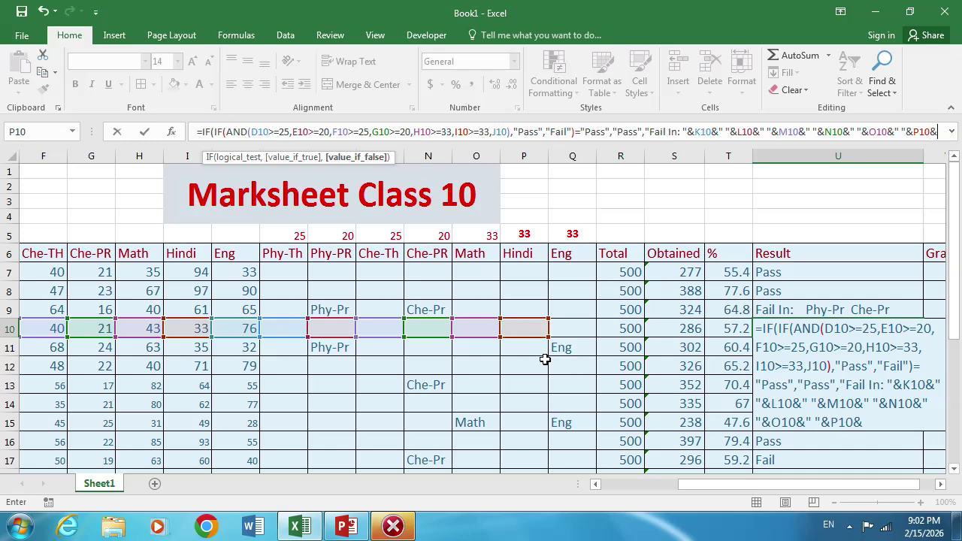
Append a quoted space and the English flag Q10 to U10's fail text, close the outer IF and enter the formula.
{"action": "type", "text": "\""}
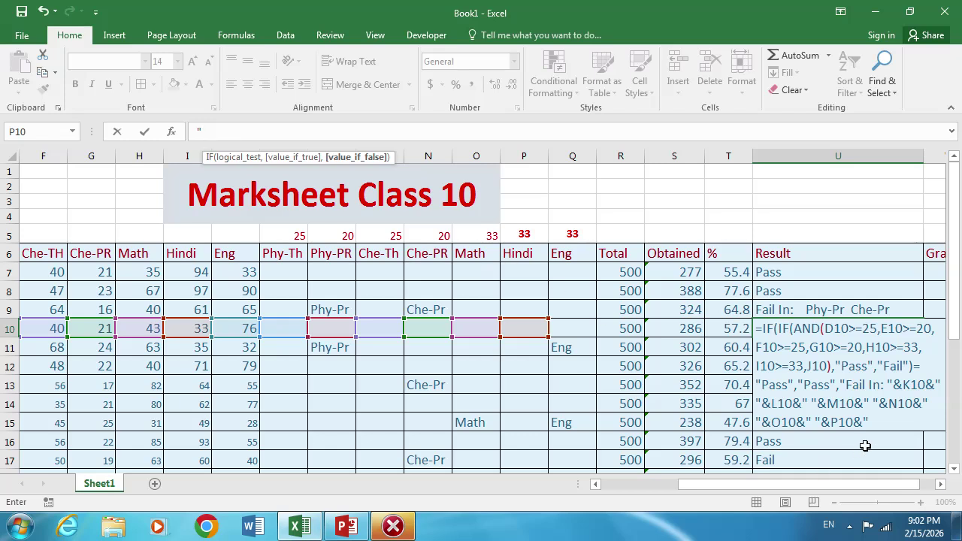
{"action": "left_click_drag", "start_coordinate": [832, 485], "coordinate": [872, 482]}
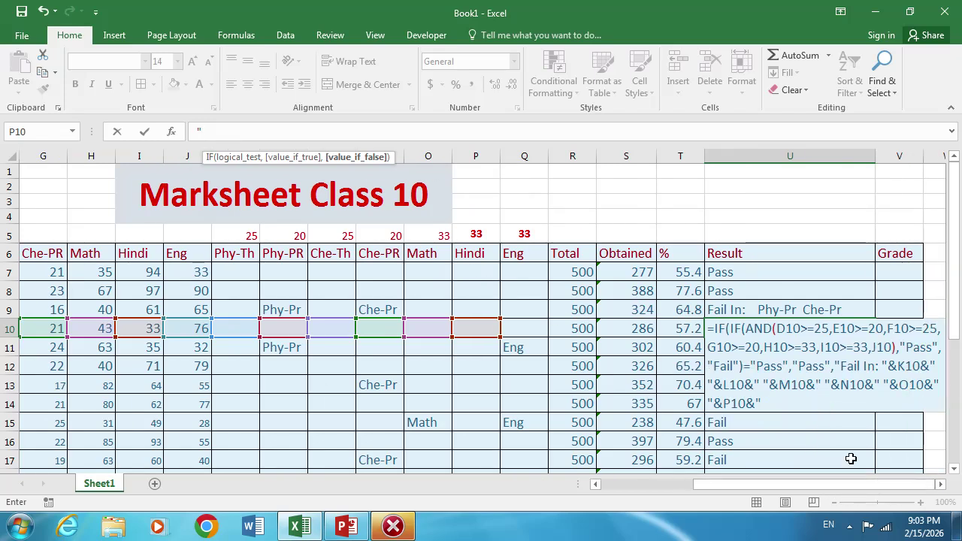
{"action": "left_click", "coordinate": [774, 404]}
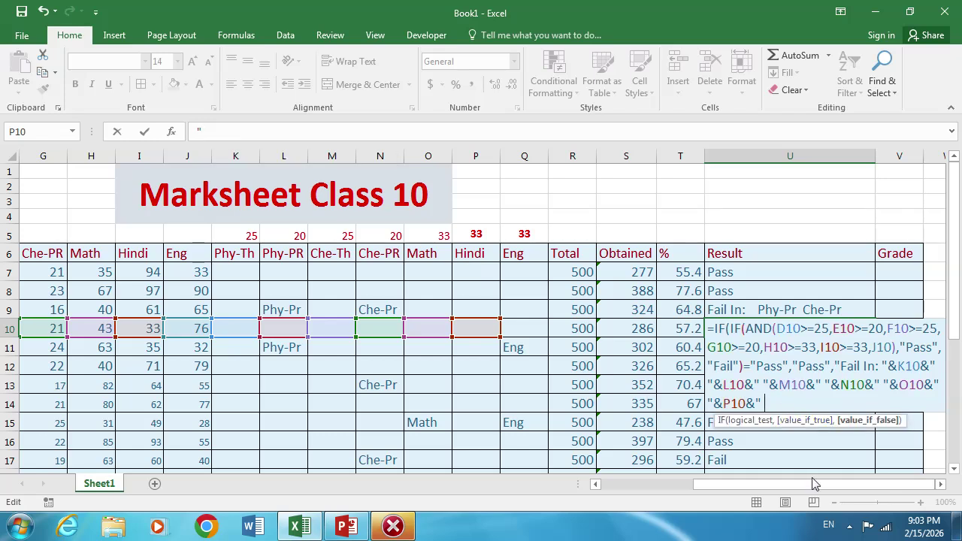
{"action": "type", "text": "\"&"}
{"action": "left_click", "coordinate": [536, 328]}
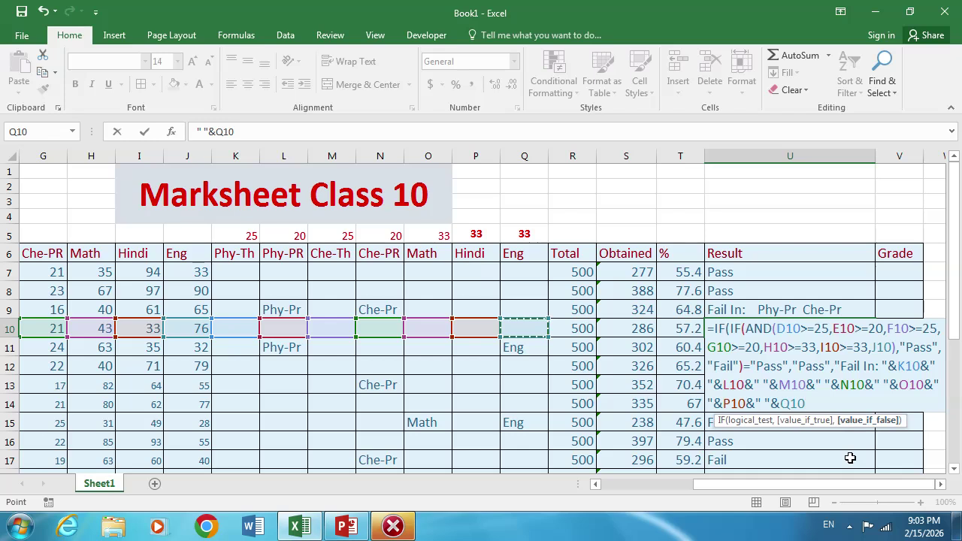
{"action": "type", "text": ")"}
{"action": "key", "text": "Return"}
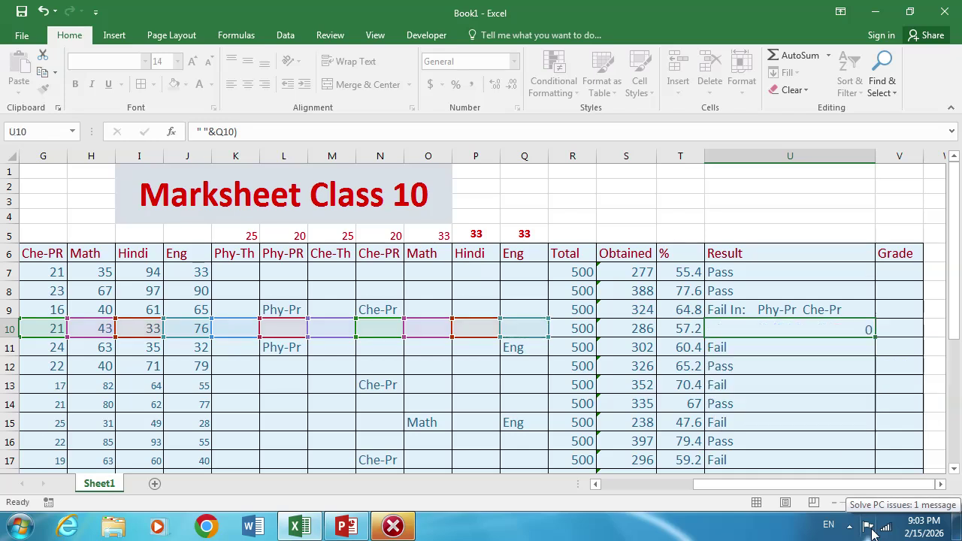
Fill the extended Result formula from U10 down through the remaining student rows.
{"action": "left_click", "coordinate": [843, 331]}
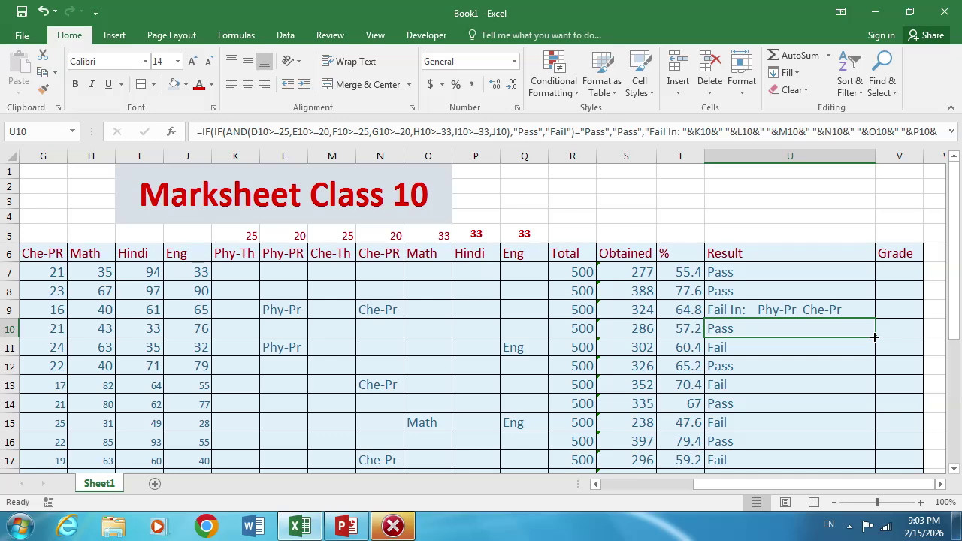
{"action": "left_click_drag", "start_coordinate": [874, 337], "coordinate": [881, 442]}
{"action": "scroll", "coordinate": [845, 387], "scroll_direction": "up", "scroll_amount": 2}
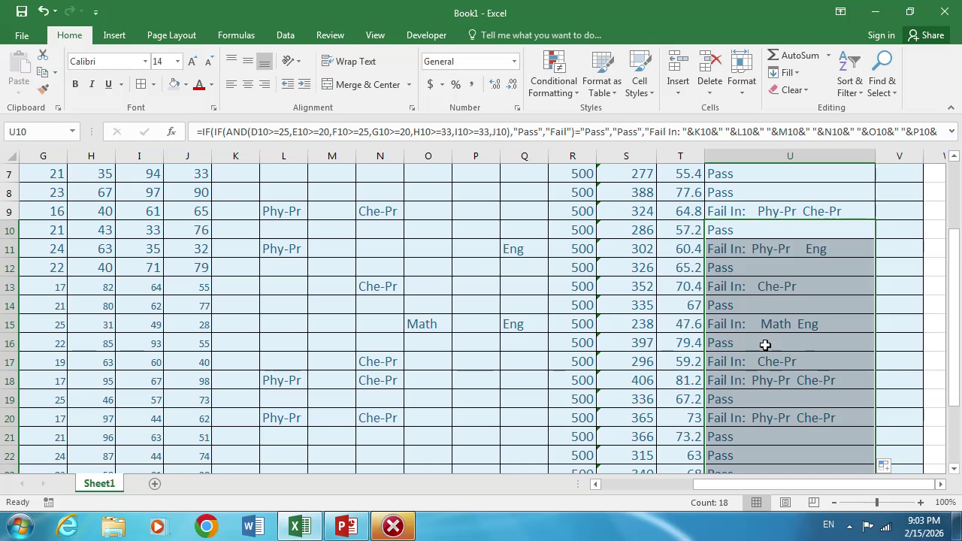
Compare the failed subjects listed in the Result column with the subject flags in rows 11, 13 and 18.
{"action": "left_click", "coordinate": [741, 289]}
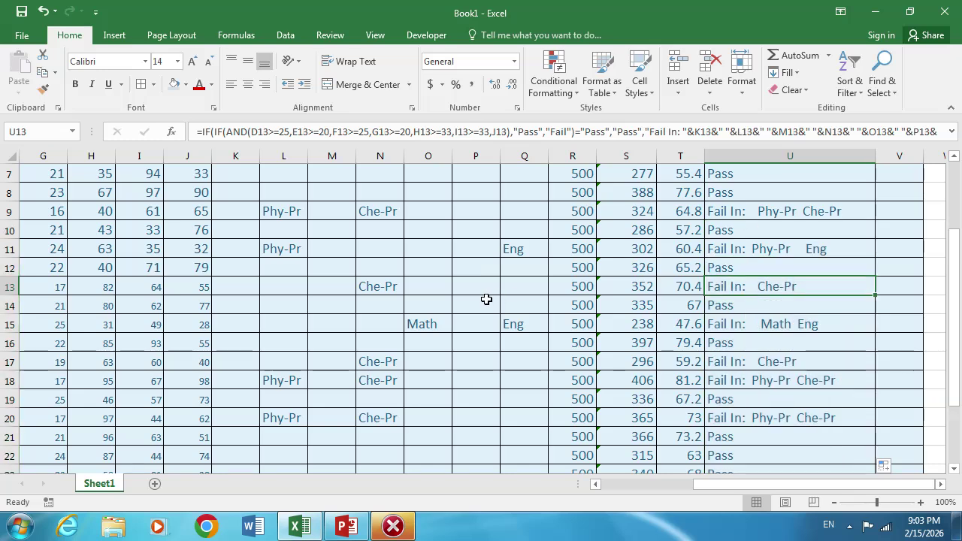
{"action": "left_click", "coordinate": [388, 286]}
{"action": "left_click", "coordinate": [822, 288]}
{"action": "left_click", "coordinate": [264, 249]}
{"action": "left_click", "coordinate": [519, 250]}
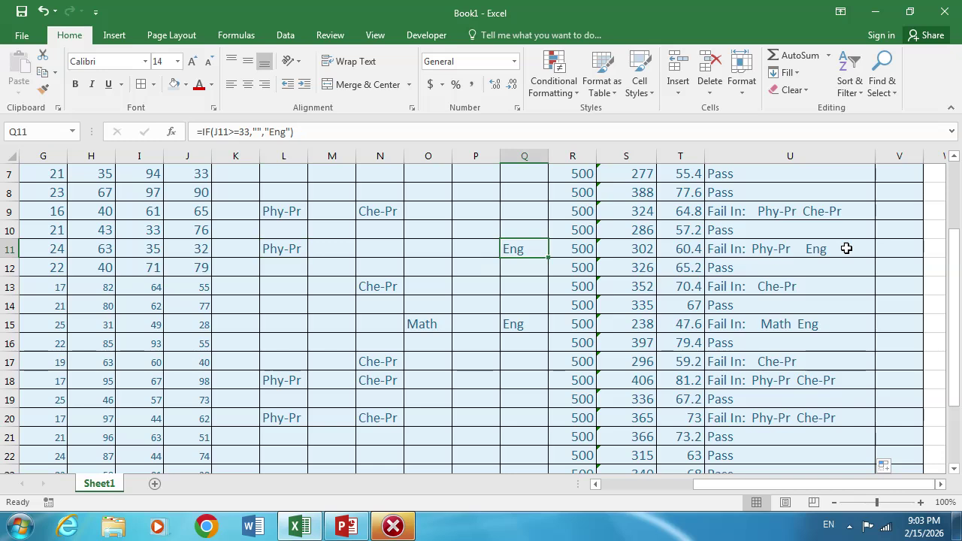
{"action": "left_click", "coordinate": [283, 382]}
{"action": "left_click", "coordinate": [378, 380]}
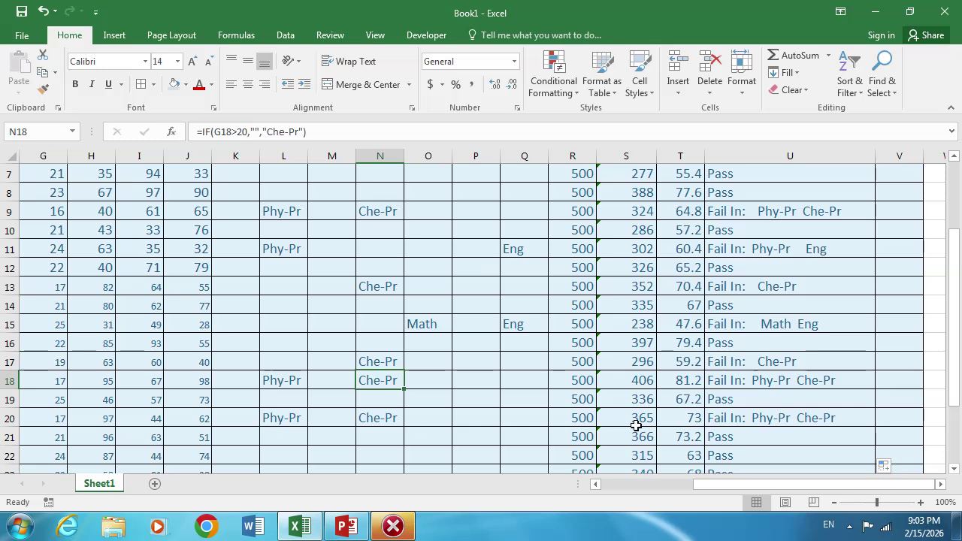
{"action": "left_click", "coordinate": [752, 423]}
{"action": "left_click_drag", "start_coordinate": [789, 217], "coordinate": [779, 422]}
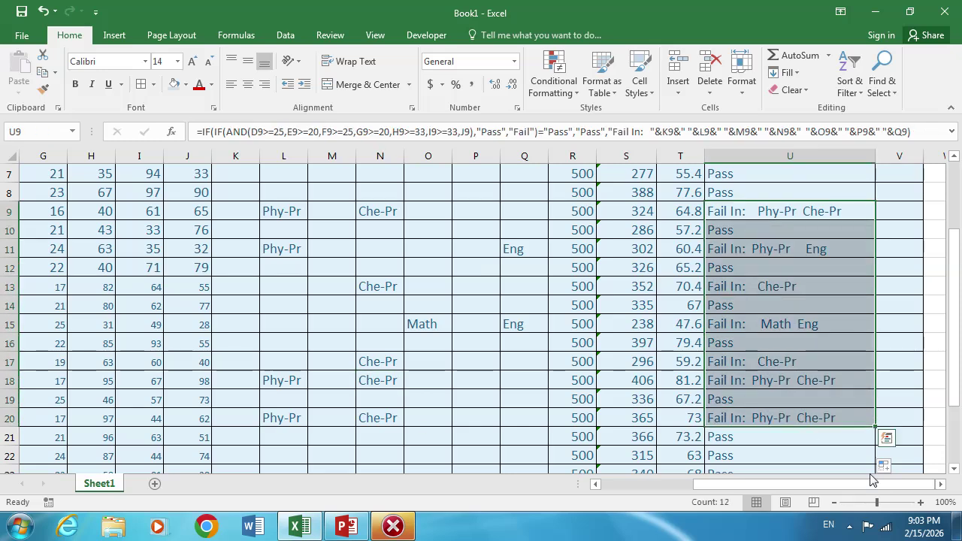
Begin the Grade formula in V7 with an IF that tests whether the percentage T7 is >=70.
{"action": "left_click", "coordinate": [941, 485]}
{"action": "left_click", "coordinate": [941, 484]}
{"action": "left_click_drag", "start_coordinate": [953, 391], "coordinate": [953, 346]}
{"action": "left_click", "coordinate": [810, 271]}
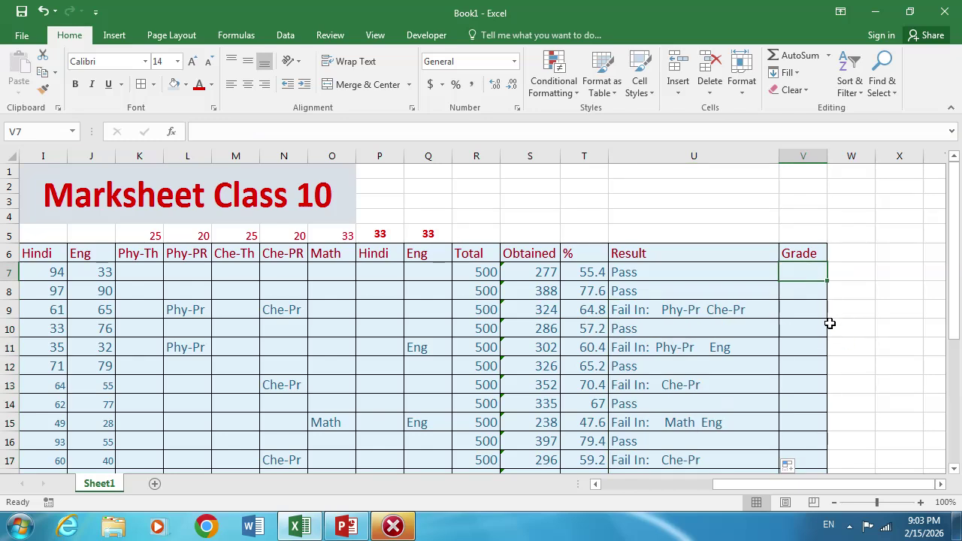
{"action": "type", "text": "="}
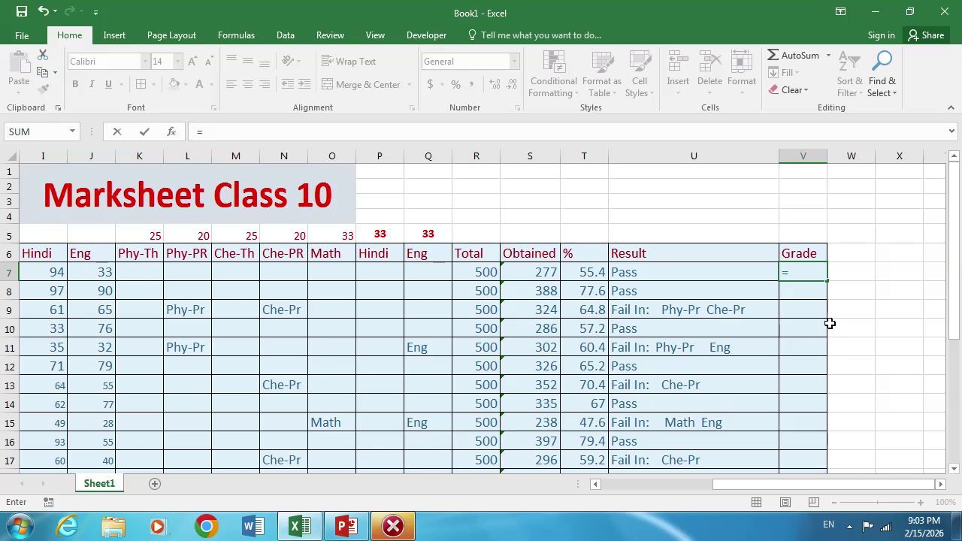
{"action": "type", "text": "if"}
{"action": "key", "text": "Tab"}
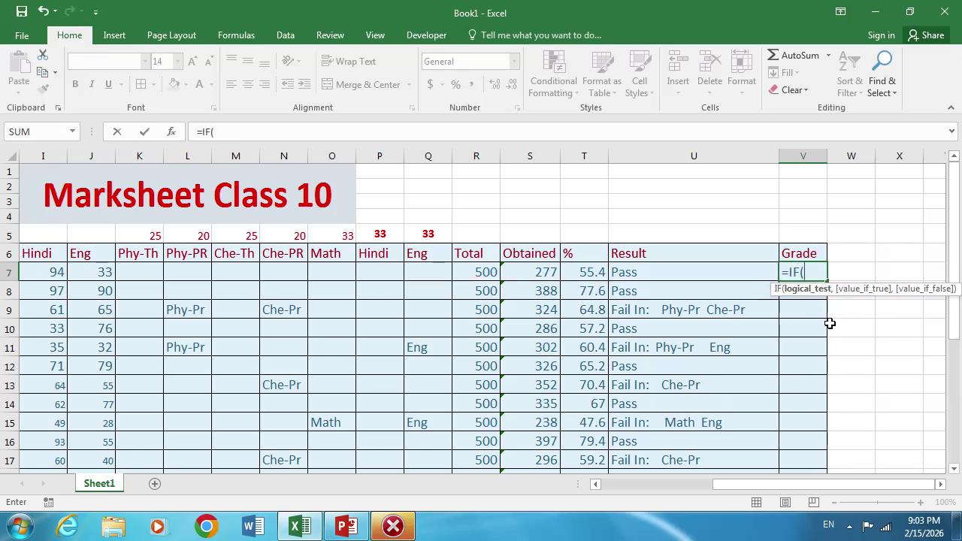
{"action": "left_click", "coordinate": [592, 272]}
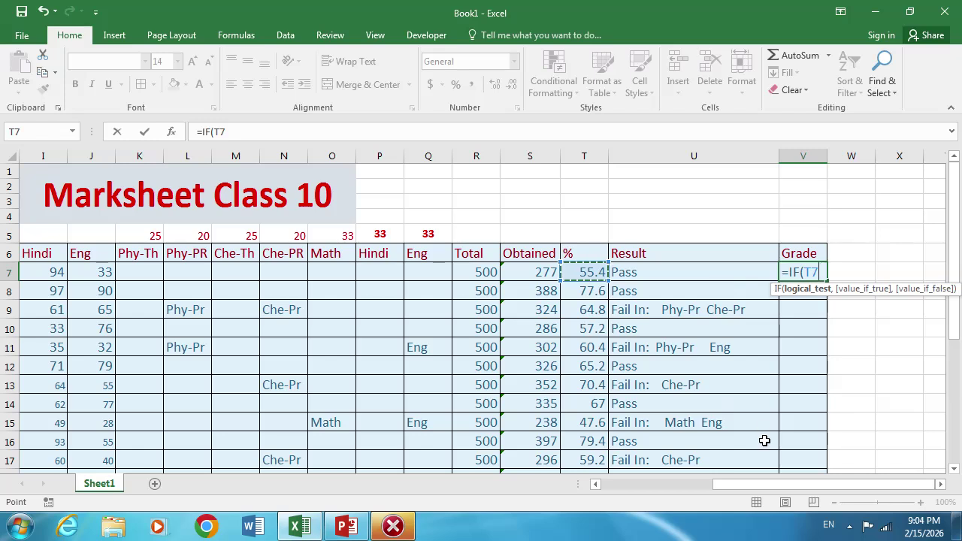
{"action": "type", "text": ">=70"}
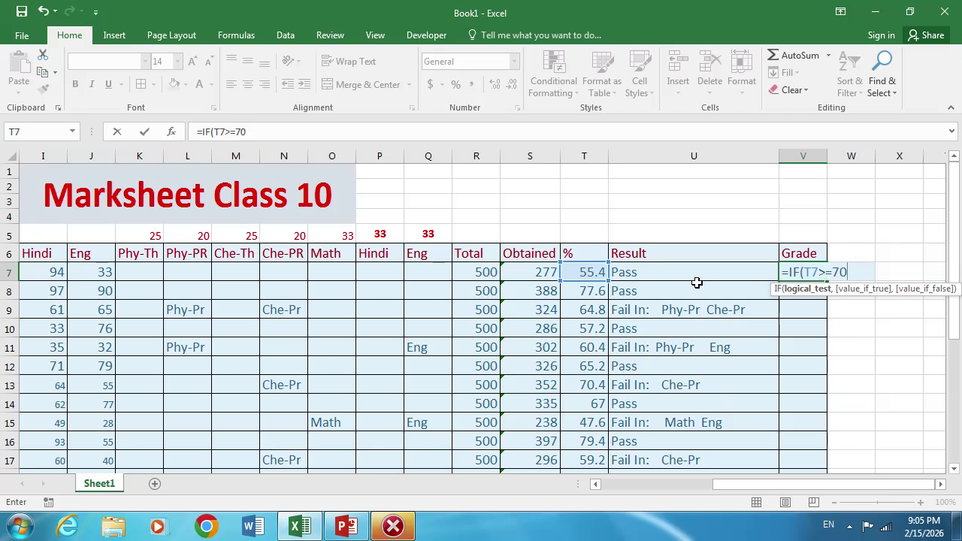
Re-enter the 70 threshold in V7's IF test and make it return "A" when true.
{"action": "double_click", "coordinate": [837, 272]}
{"action": "type", "text": ","}
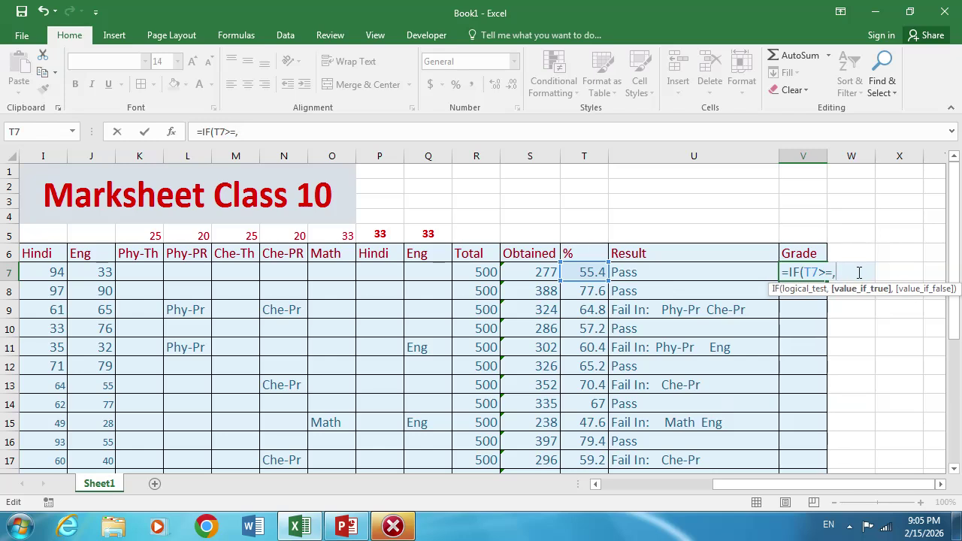
{"action": "key", "text": "BackSpace"}
{"action": "type", "text": "70"}
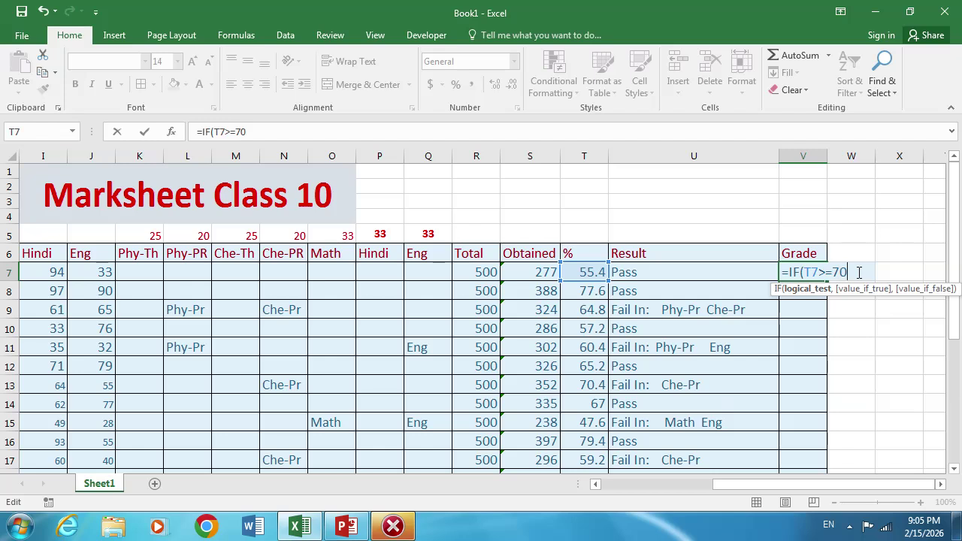
{"action": "type", "text": ",\"A\""}
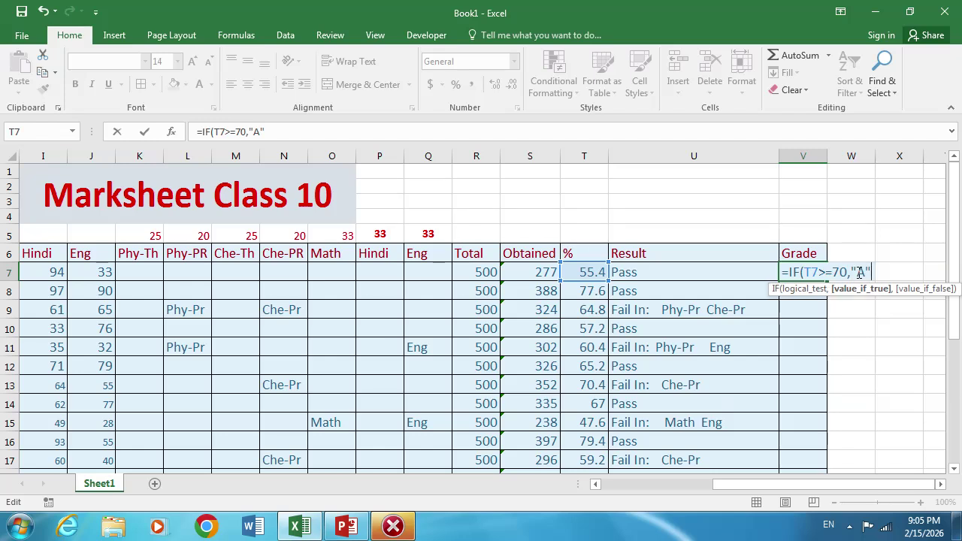
Nest a second IF in V7's formula that returns "B" when T7>60.
{"action": "type", "text": ",if"}
{"action": "key", "text": "Tab"}
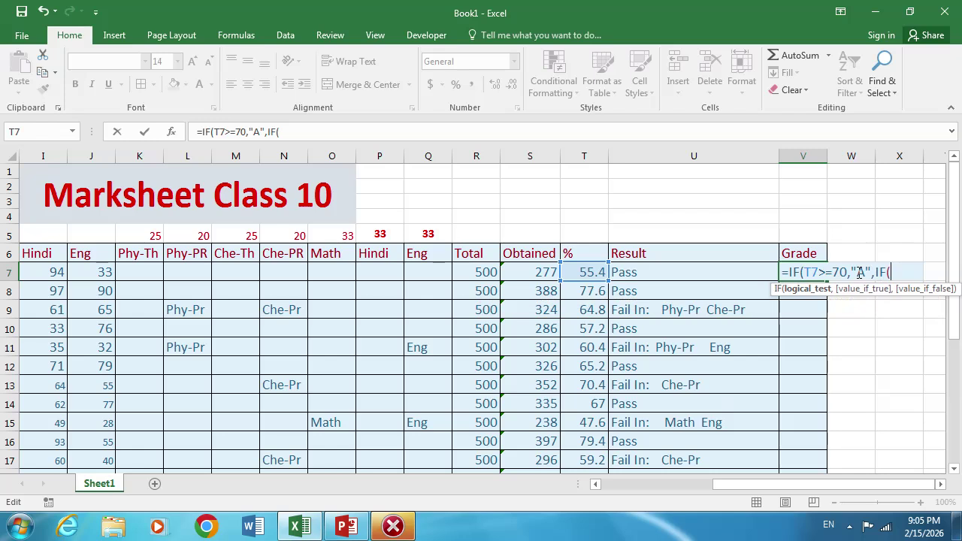
{"action": "left_click", "coordinate": [594, 273]}
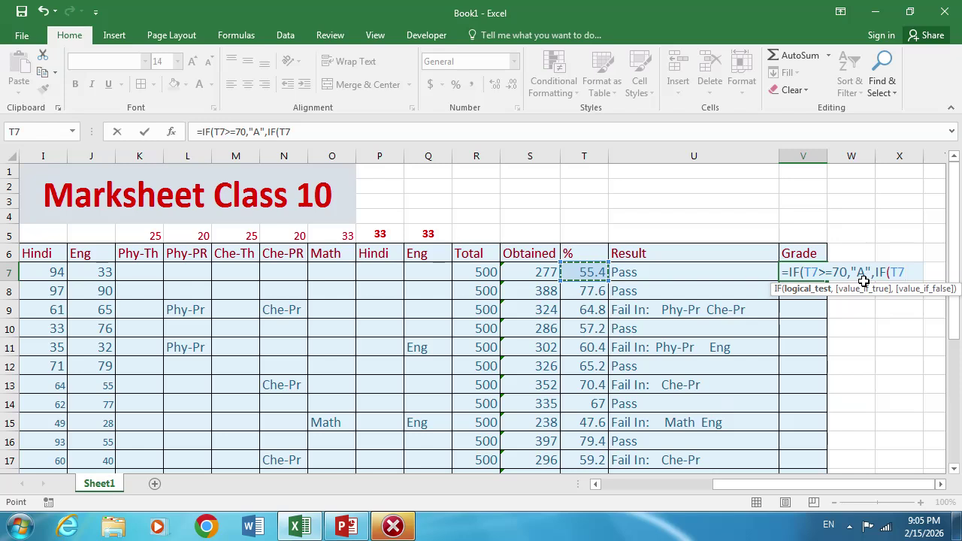
{"action": "type", "text": ">60"}
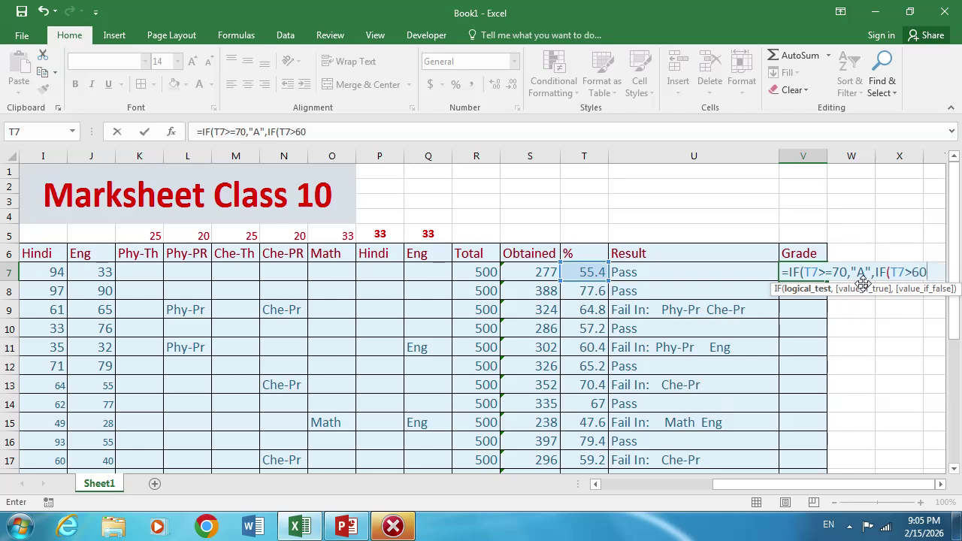
{"action": "type", "text": ",\""}
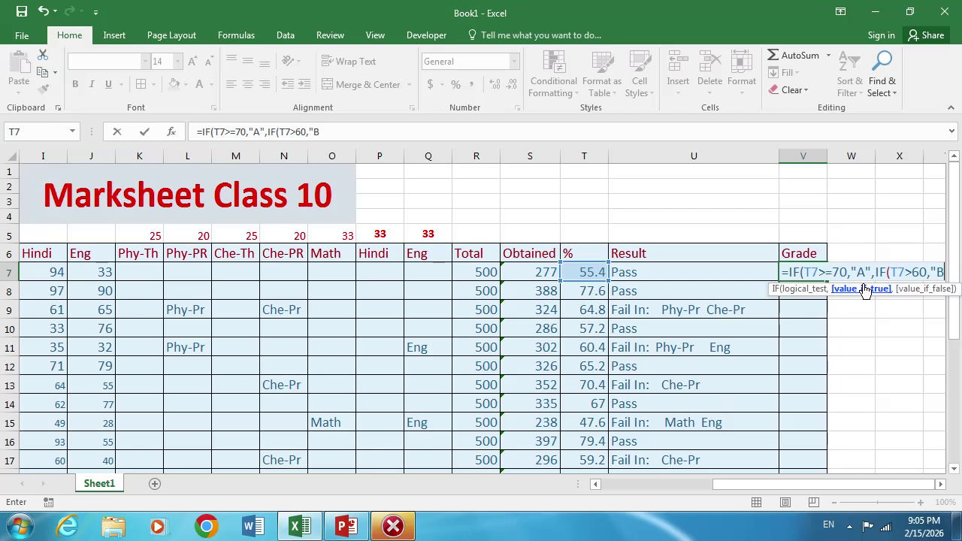
{"action": "type", "text": "B\""}
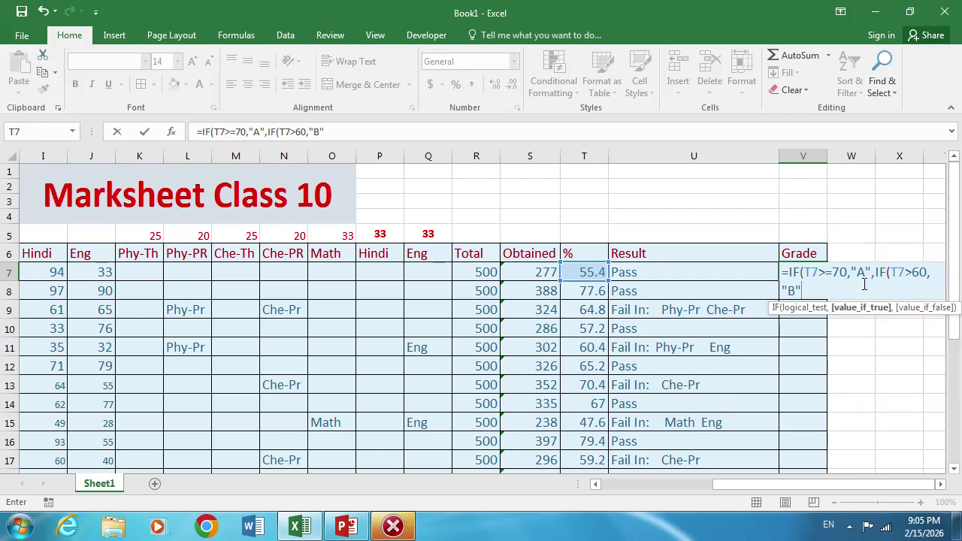
Nest a third IF returning "C" when T7>45, close all three brackets and enter V7's Grade formula.
{"action": "type", "text": ","}
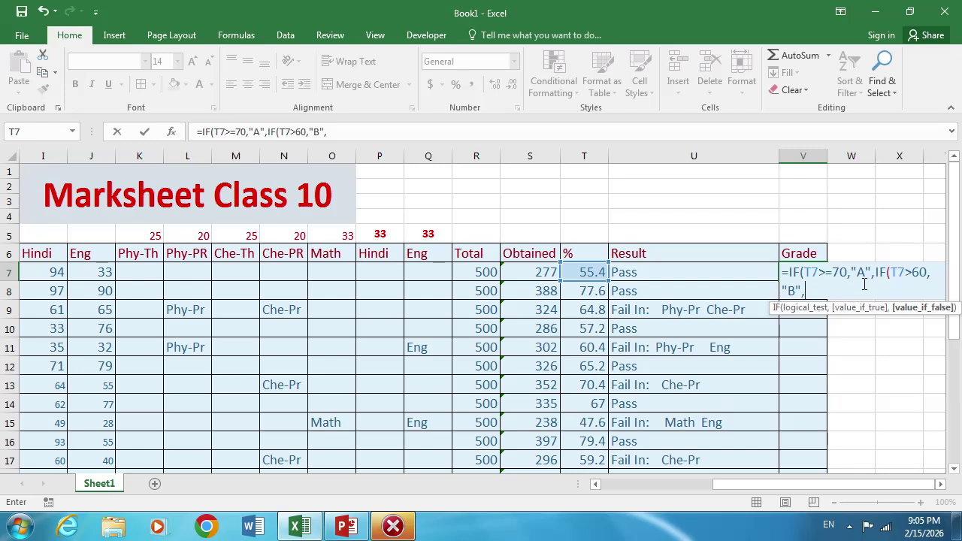
{"action": "type", "text": "if"}
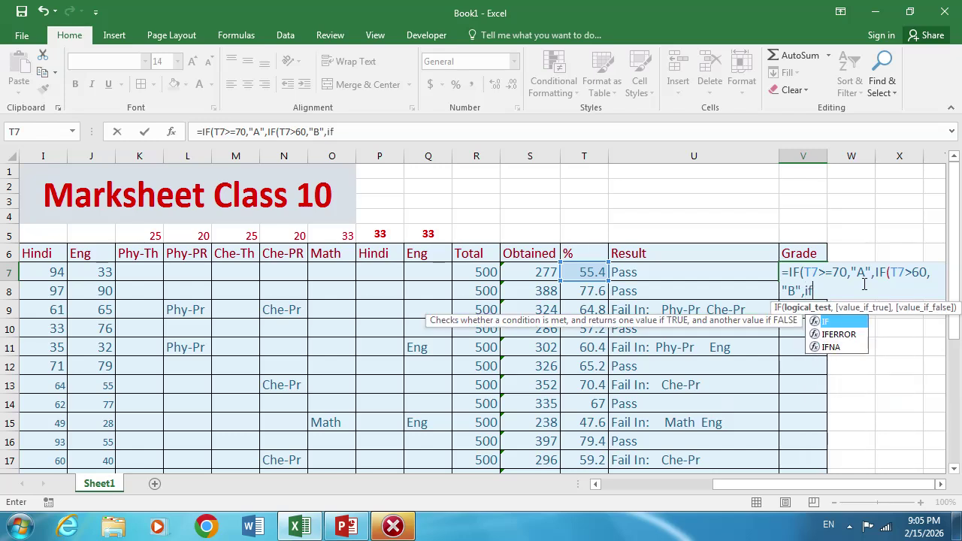
{"action": "key", "text": "Tab"}
{"action": "left_click", "coordinate": [594, 274]}
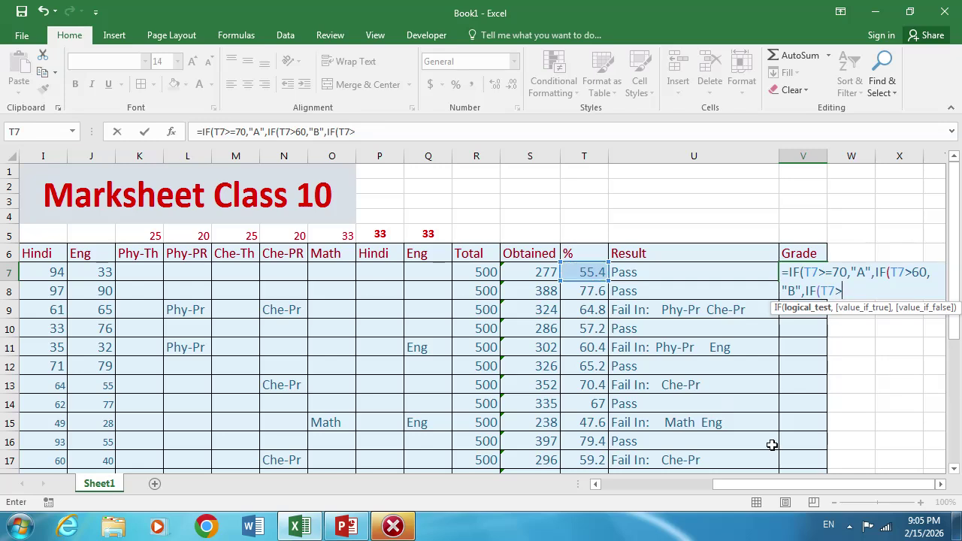
{"action": "type", "text": ">45,\"C\""}
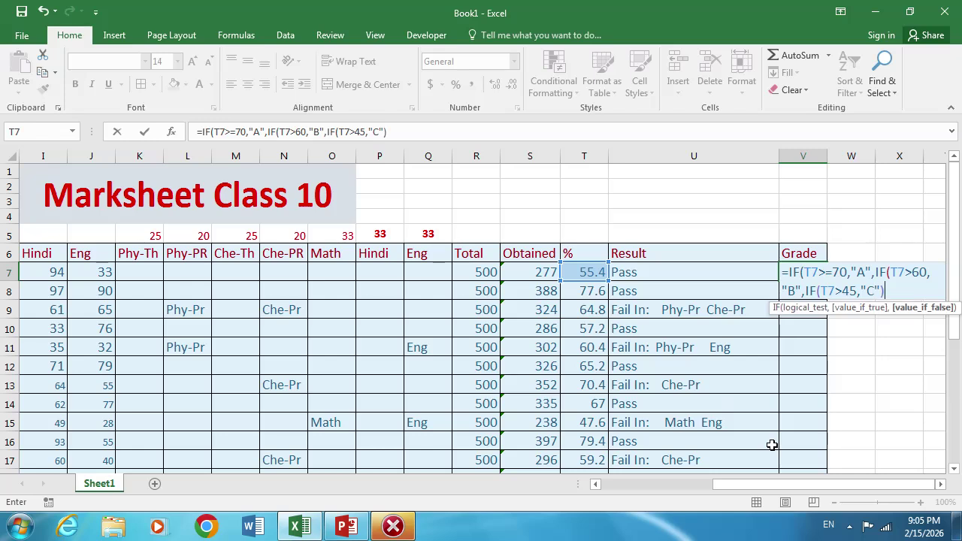
{"action": "type", "text": ")))"}
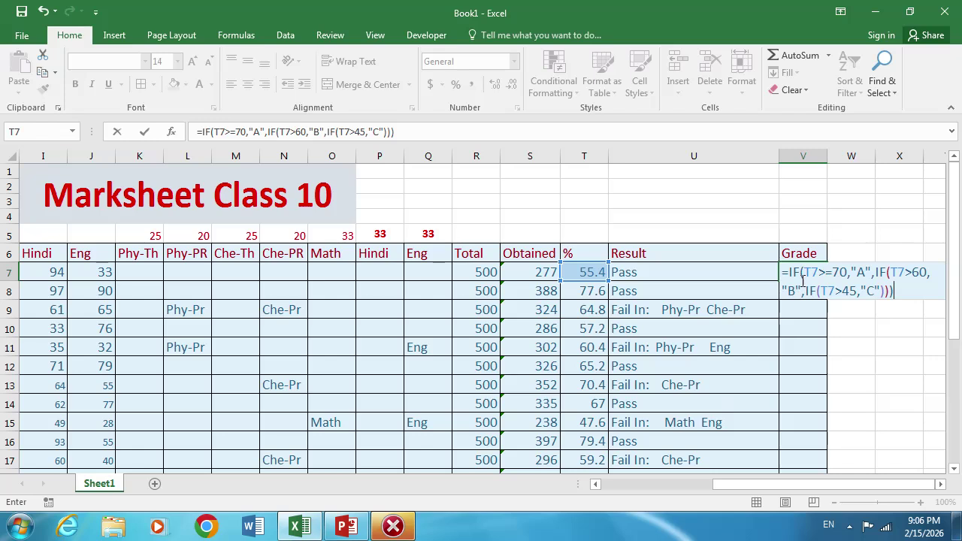
{"action": "left_click", "coordinate": [894, 291]}
{"action": "key", "text": "Return"}
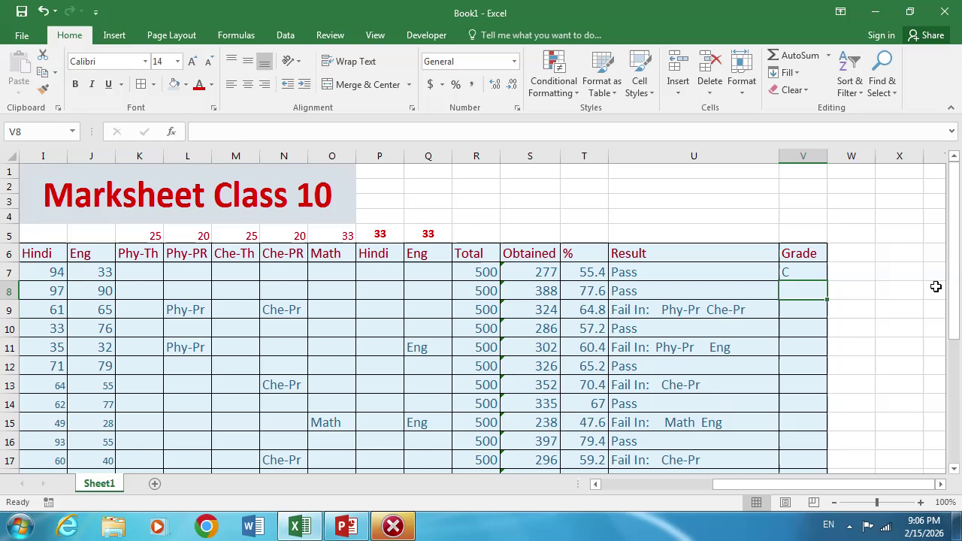
Fill the Grade formula from V7 down through all the student rows.
{"action": "left_click", "coordinate": [823, 272]}
{"action": "left_click_drag", "start_coordinate": [828, 280], "coordinate": [829, 282]}
{"action": "double_click", "coordinate": [828, 280]}
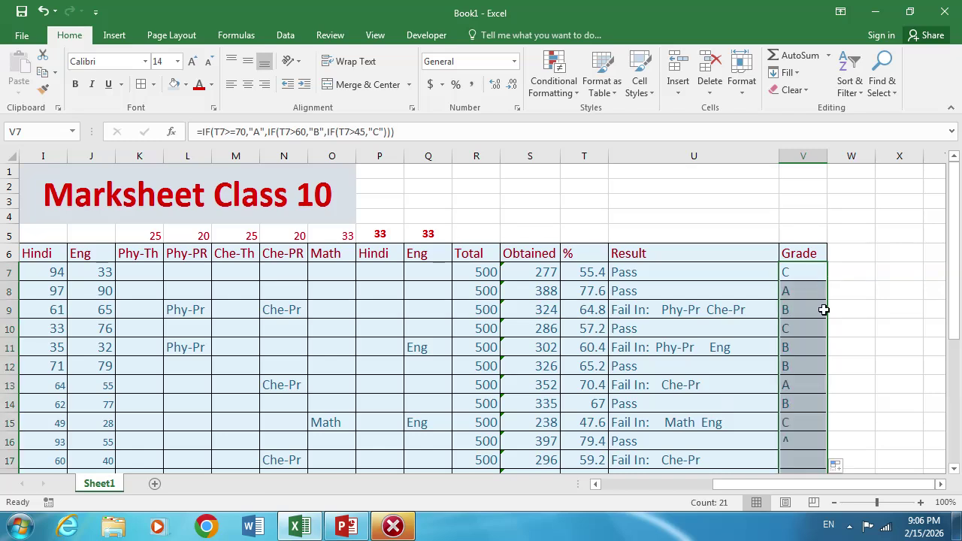
Test the Grade formula by overwriting row 7's percentage in T7 with 78 and 67.
{"action": "left_click", "coordinate": [588, 274]}
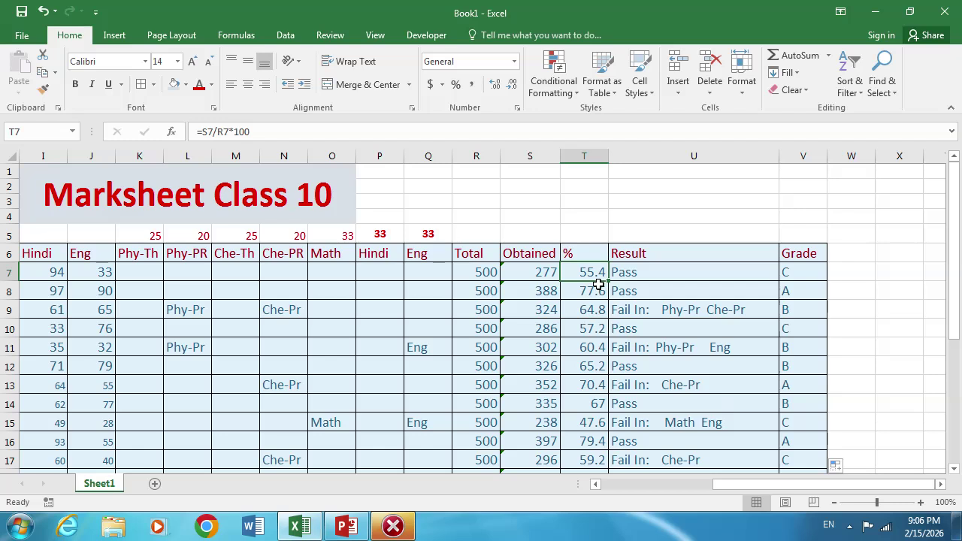
{"action": "type", "text": "78"}
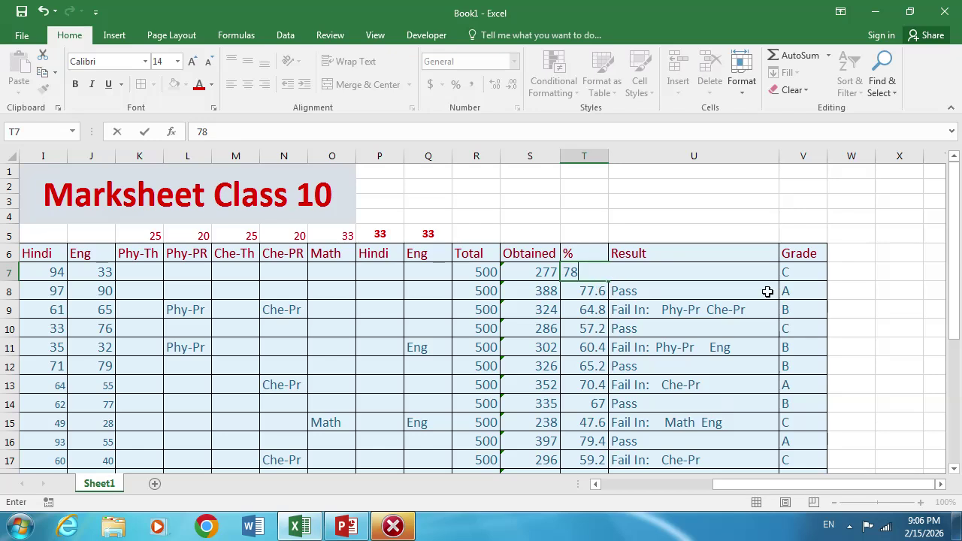
{"action": "key", "text": "Return"}
{"action": "left_click", "coordinate": [596, 272]}
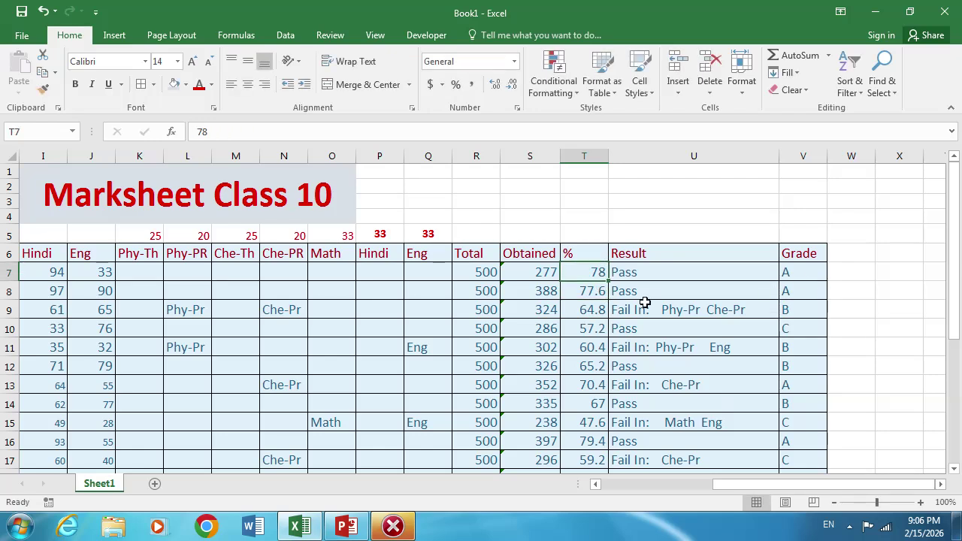
{"action": "type", "text": "67"}
{"action": "left_click", "coordinate": [717, 312]}
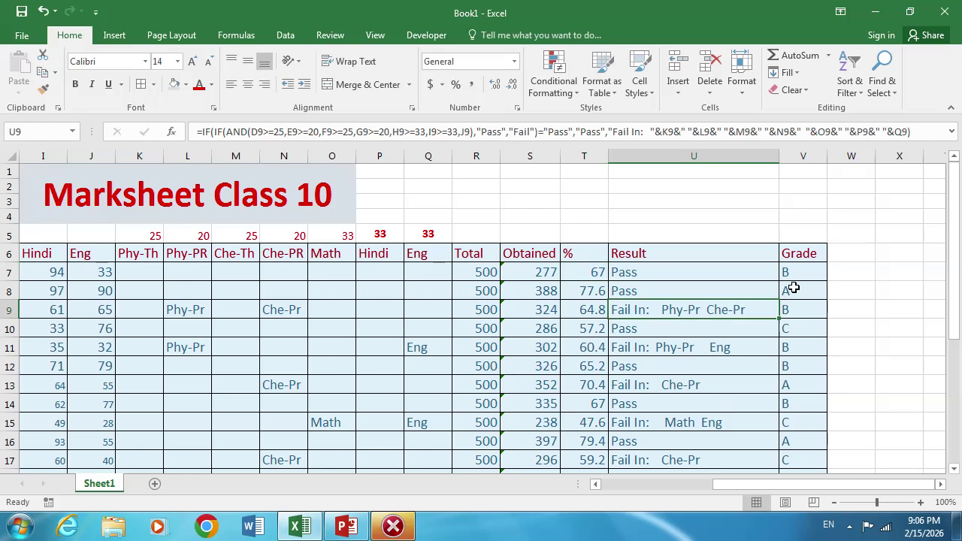
Set row 7's percentage in T7 to 46 and check the grade in V7.
{"action": "left_click", "coordinate": [576, 277]}
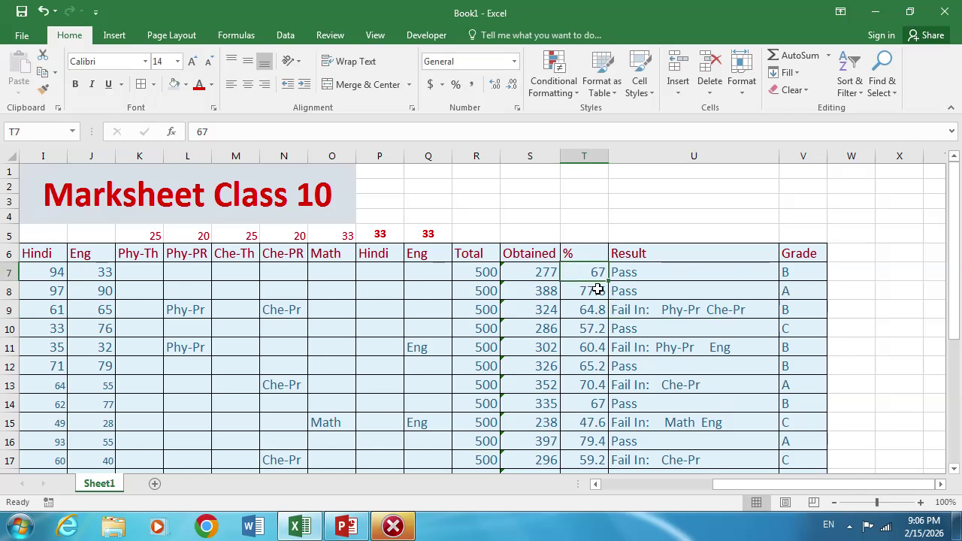
{"action": "type", "text": "46"}
{"action": "left_click", "coordinate": [713, 310]}
{"action": "left_click", "coordinate": [788, 271]}
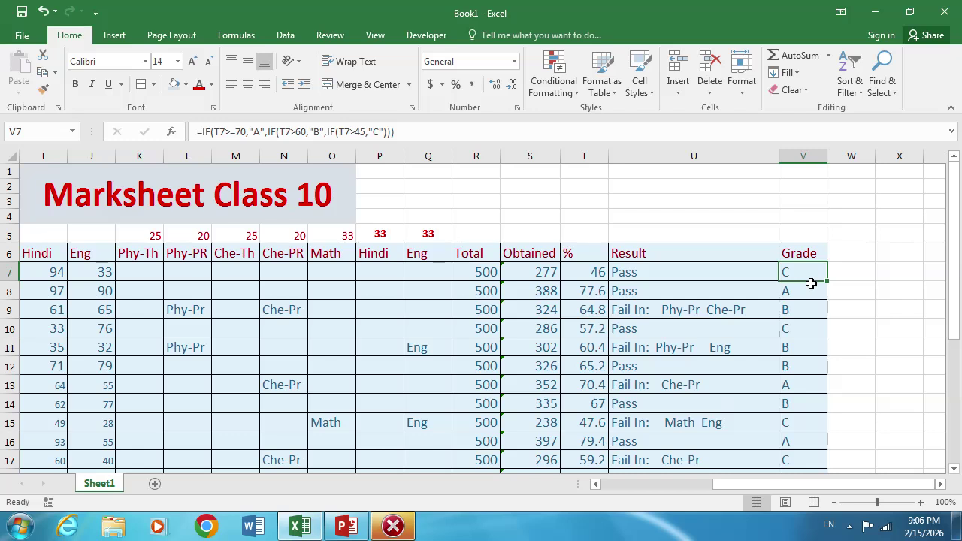
{"action": "left_click", "coordinate": [596, 273]}
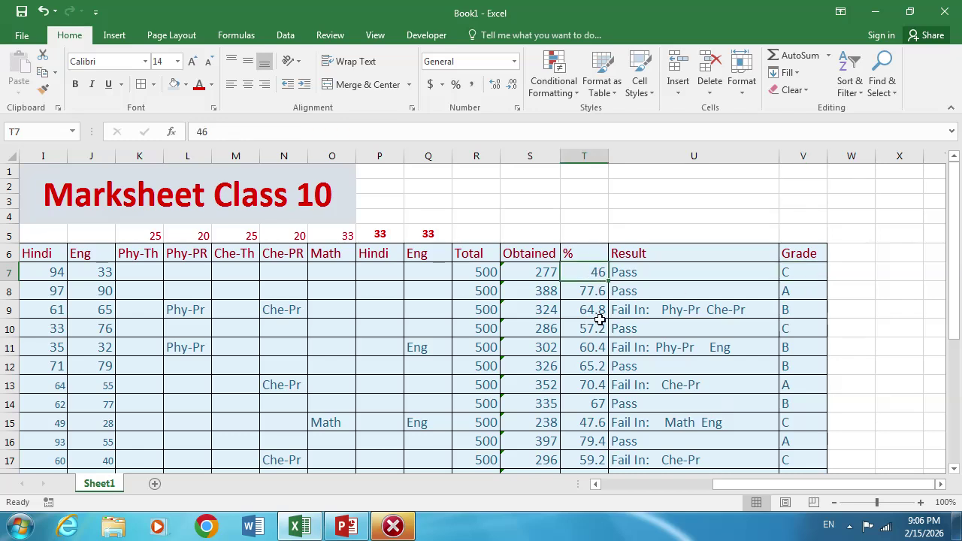
{"action": "left_click", "coordinate": [808, 273]}
Set row 7's percentage in T7 to 190 to test the Grade formula with an out-of-range value.
{"action": "left_click", "coordinate": [591, 275]}
{"action": "type", "text": "190"}
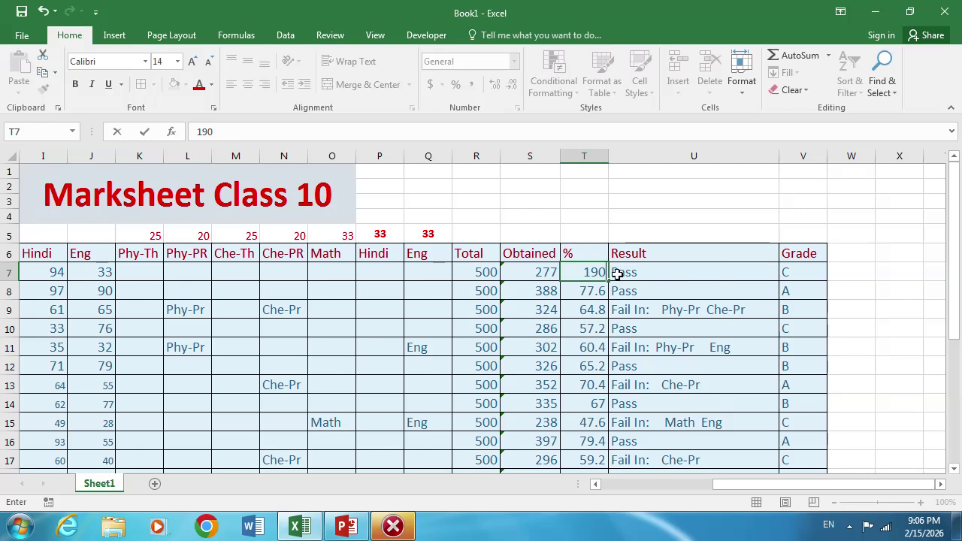
{"action": "key", "text": "Return"}
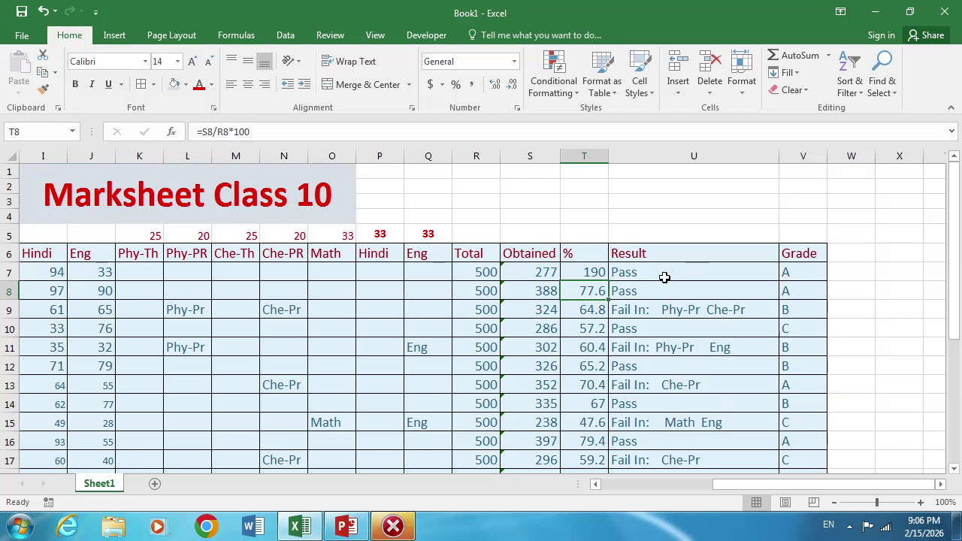
{"action": "left_click", "coordinate": [859, 272]}
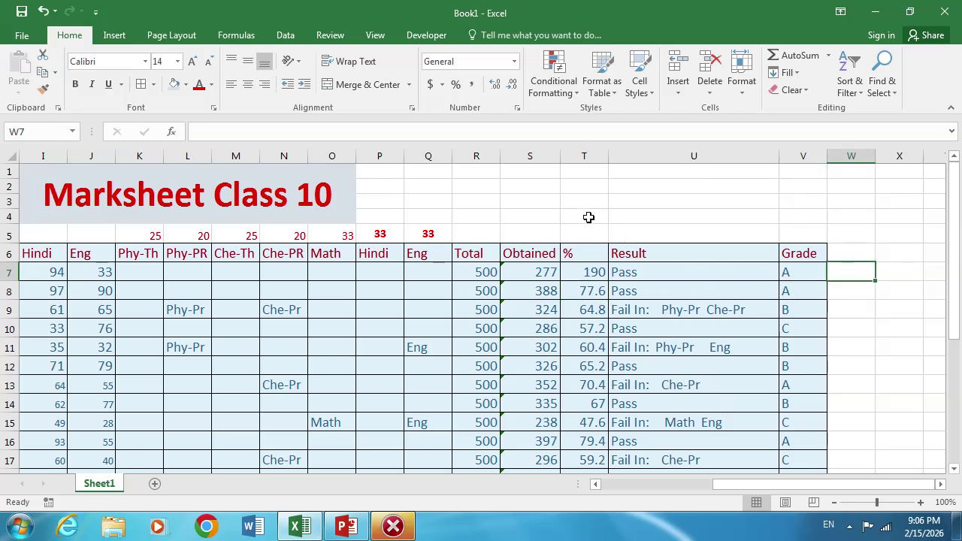